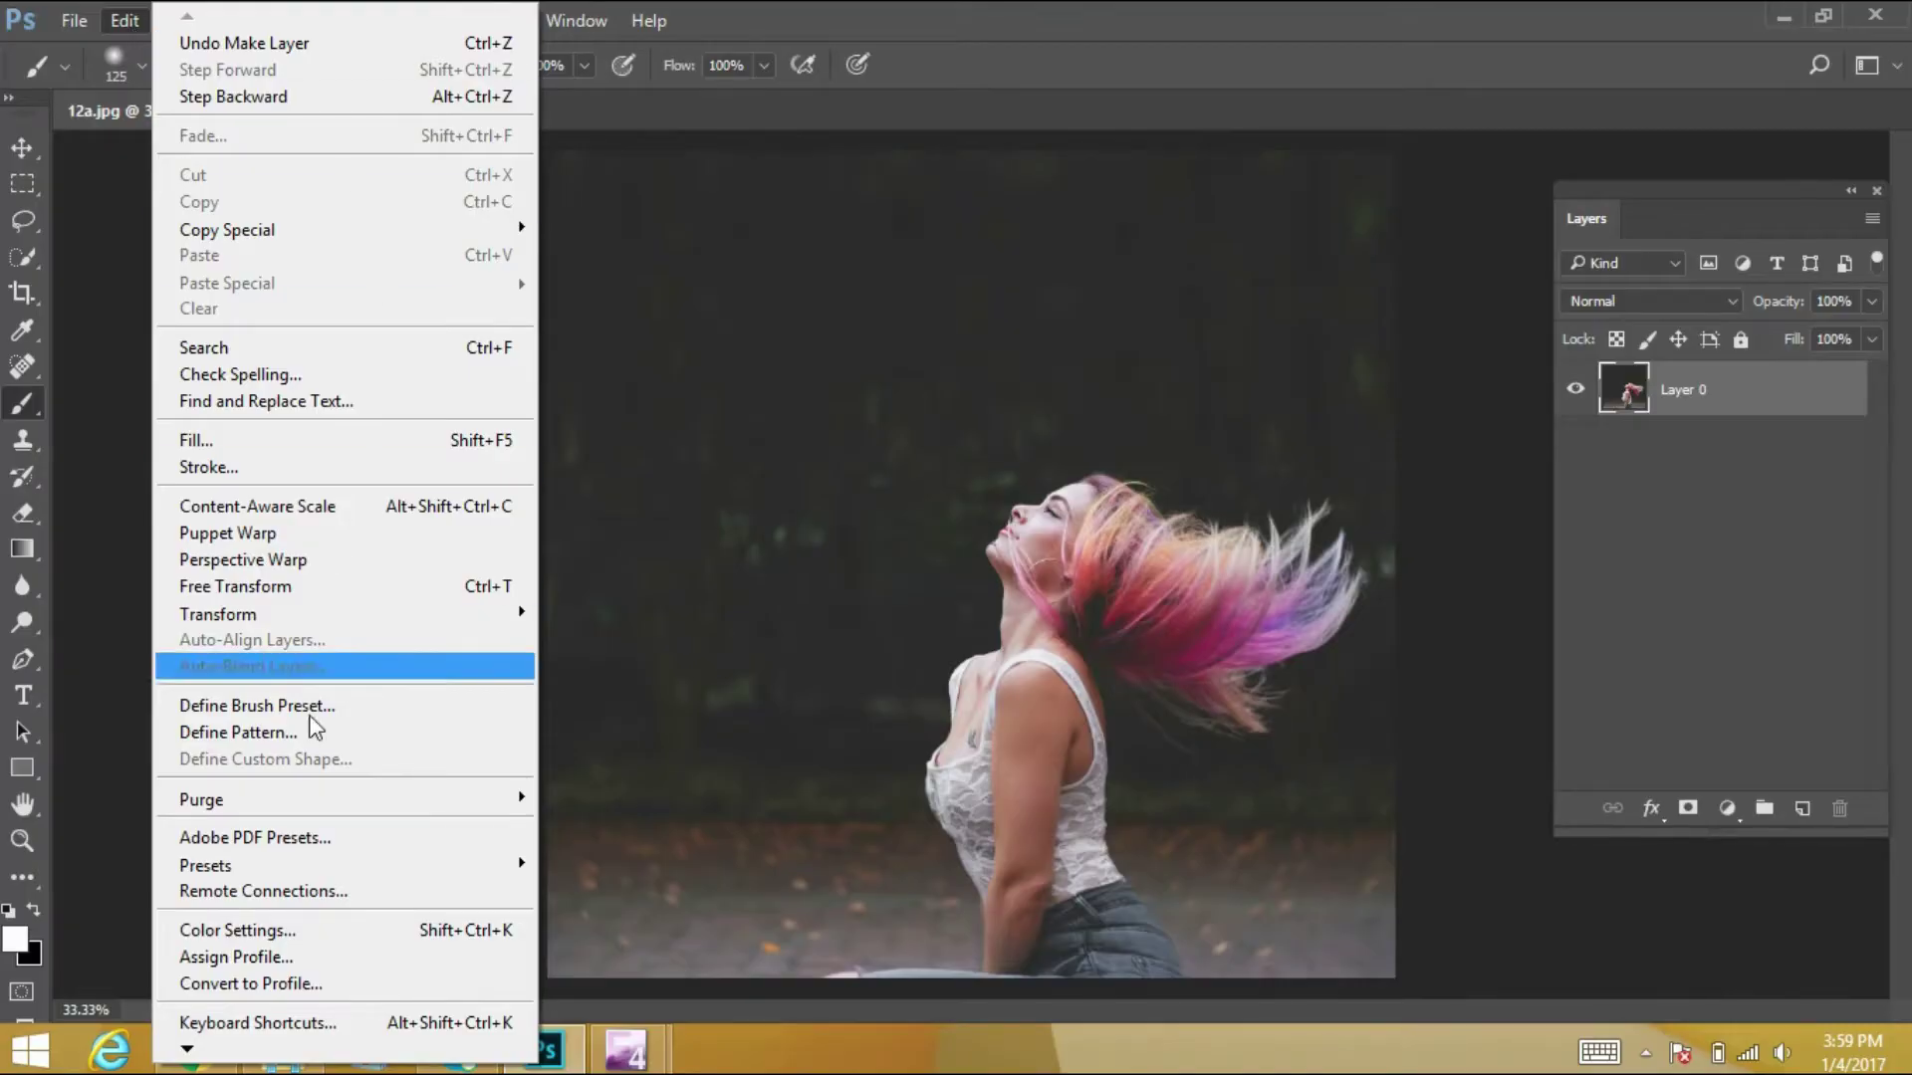
Load Twinkle Gif Animation Brushes.abr as Brushes presets through the Preset Manager
mouse_move(513, 865)
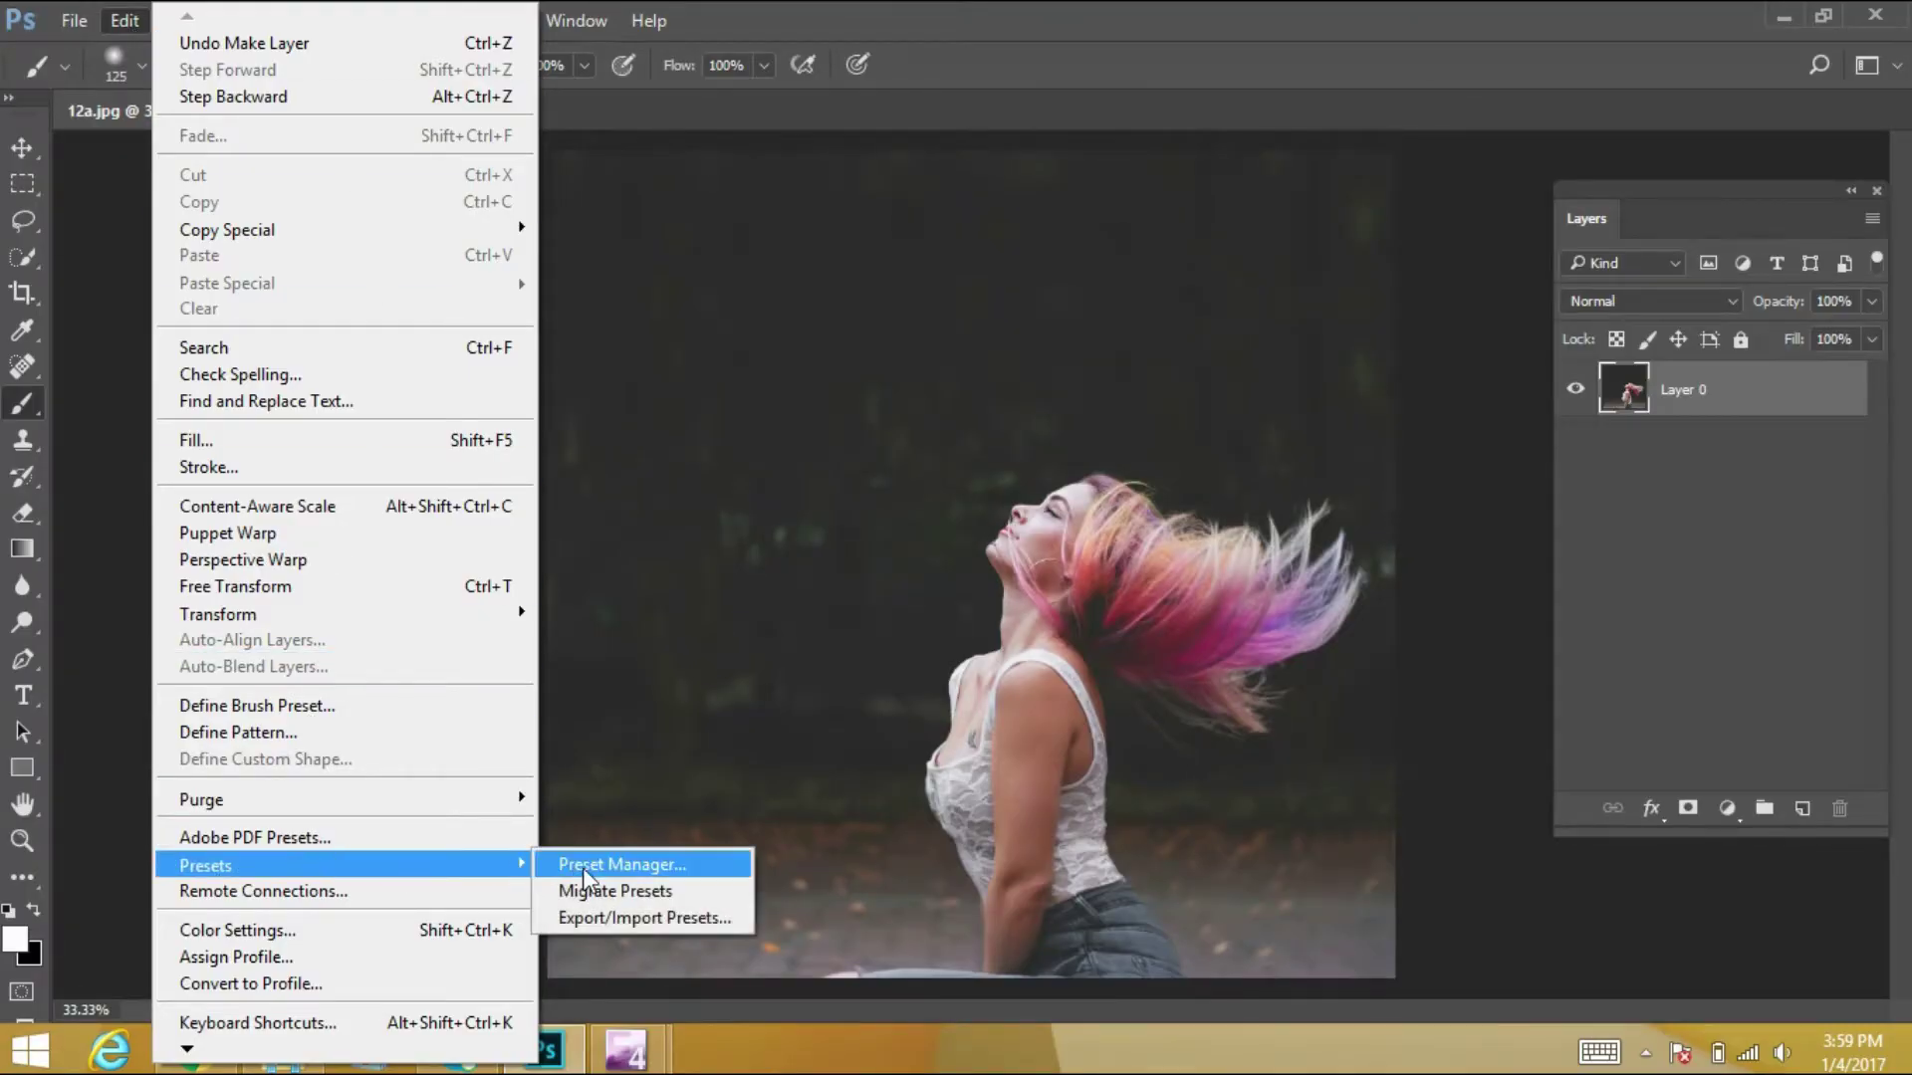
click(618, 865)
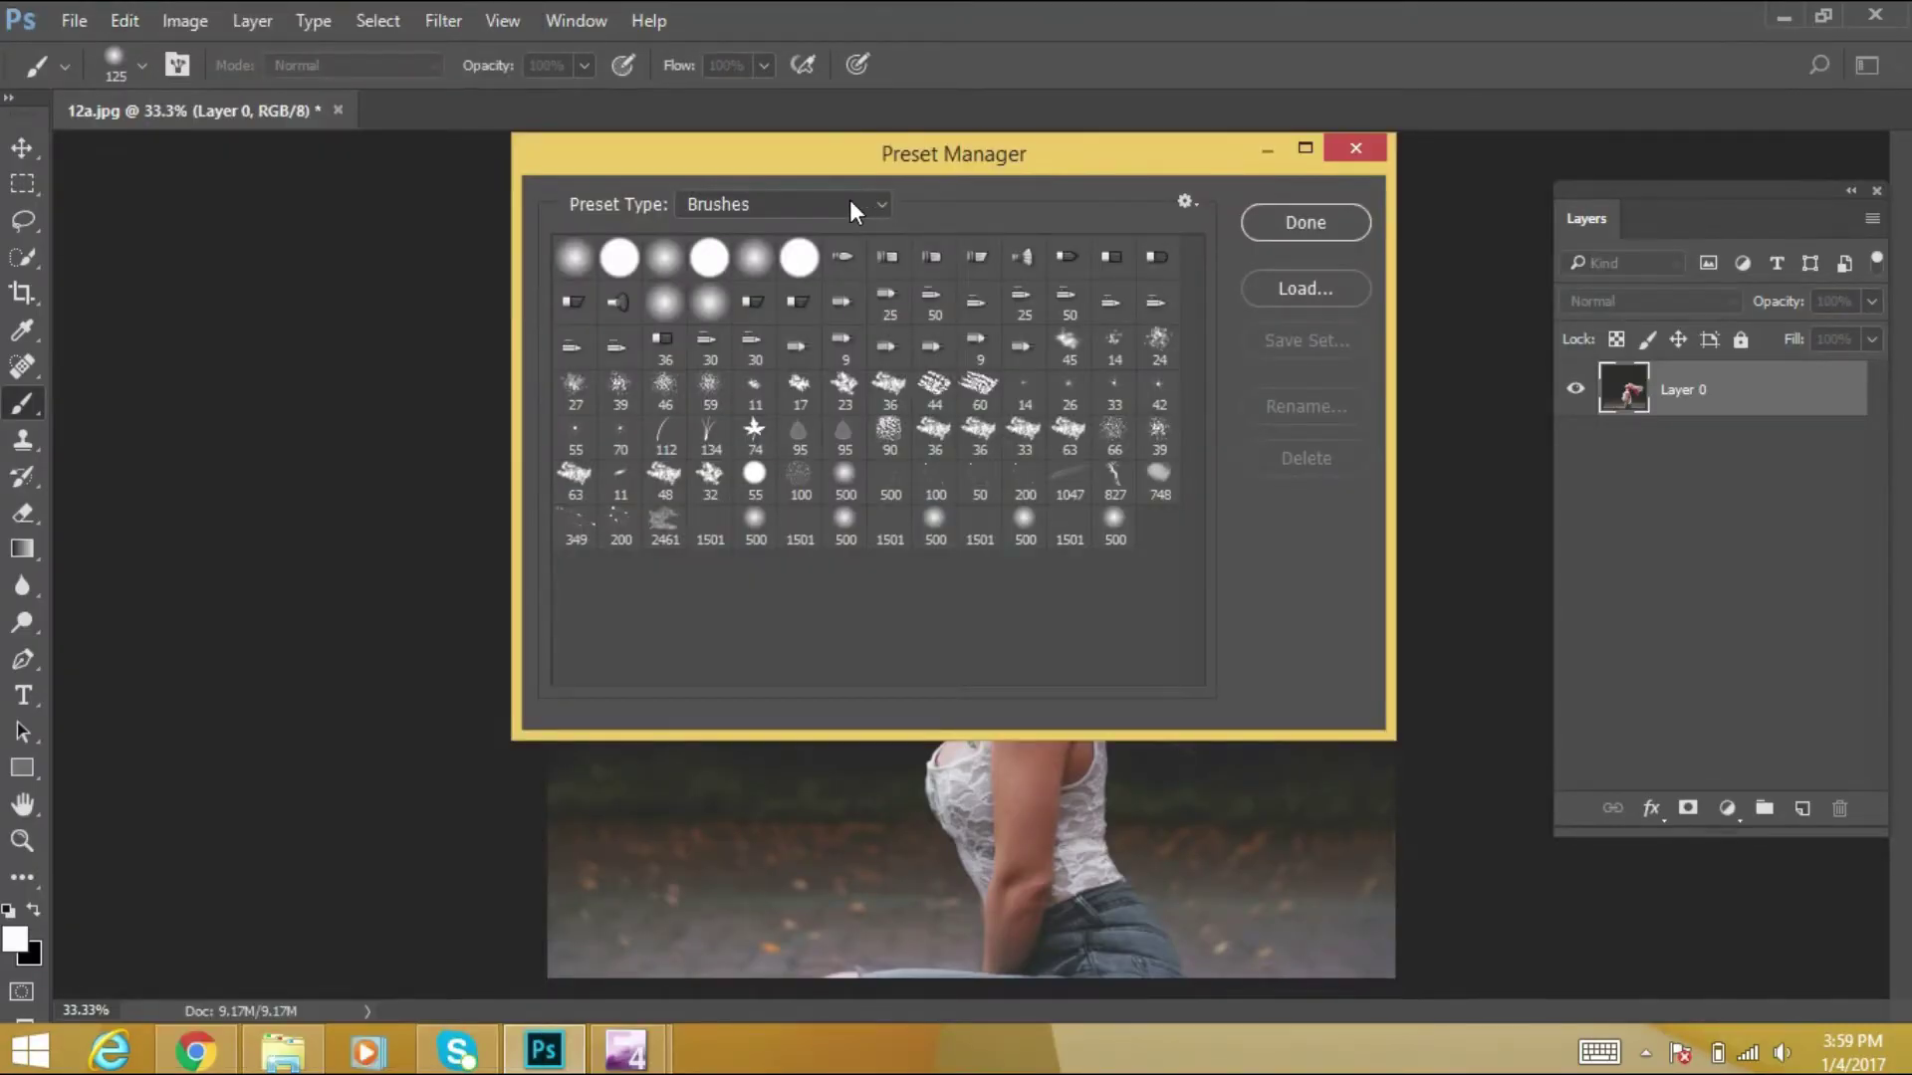
click(850, 204)
click(678, 239)
click(1306, 291)
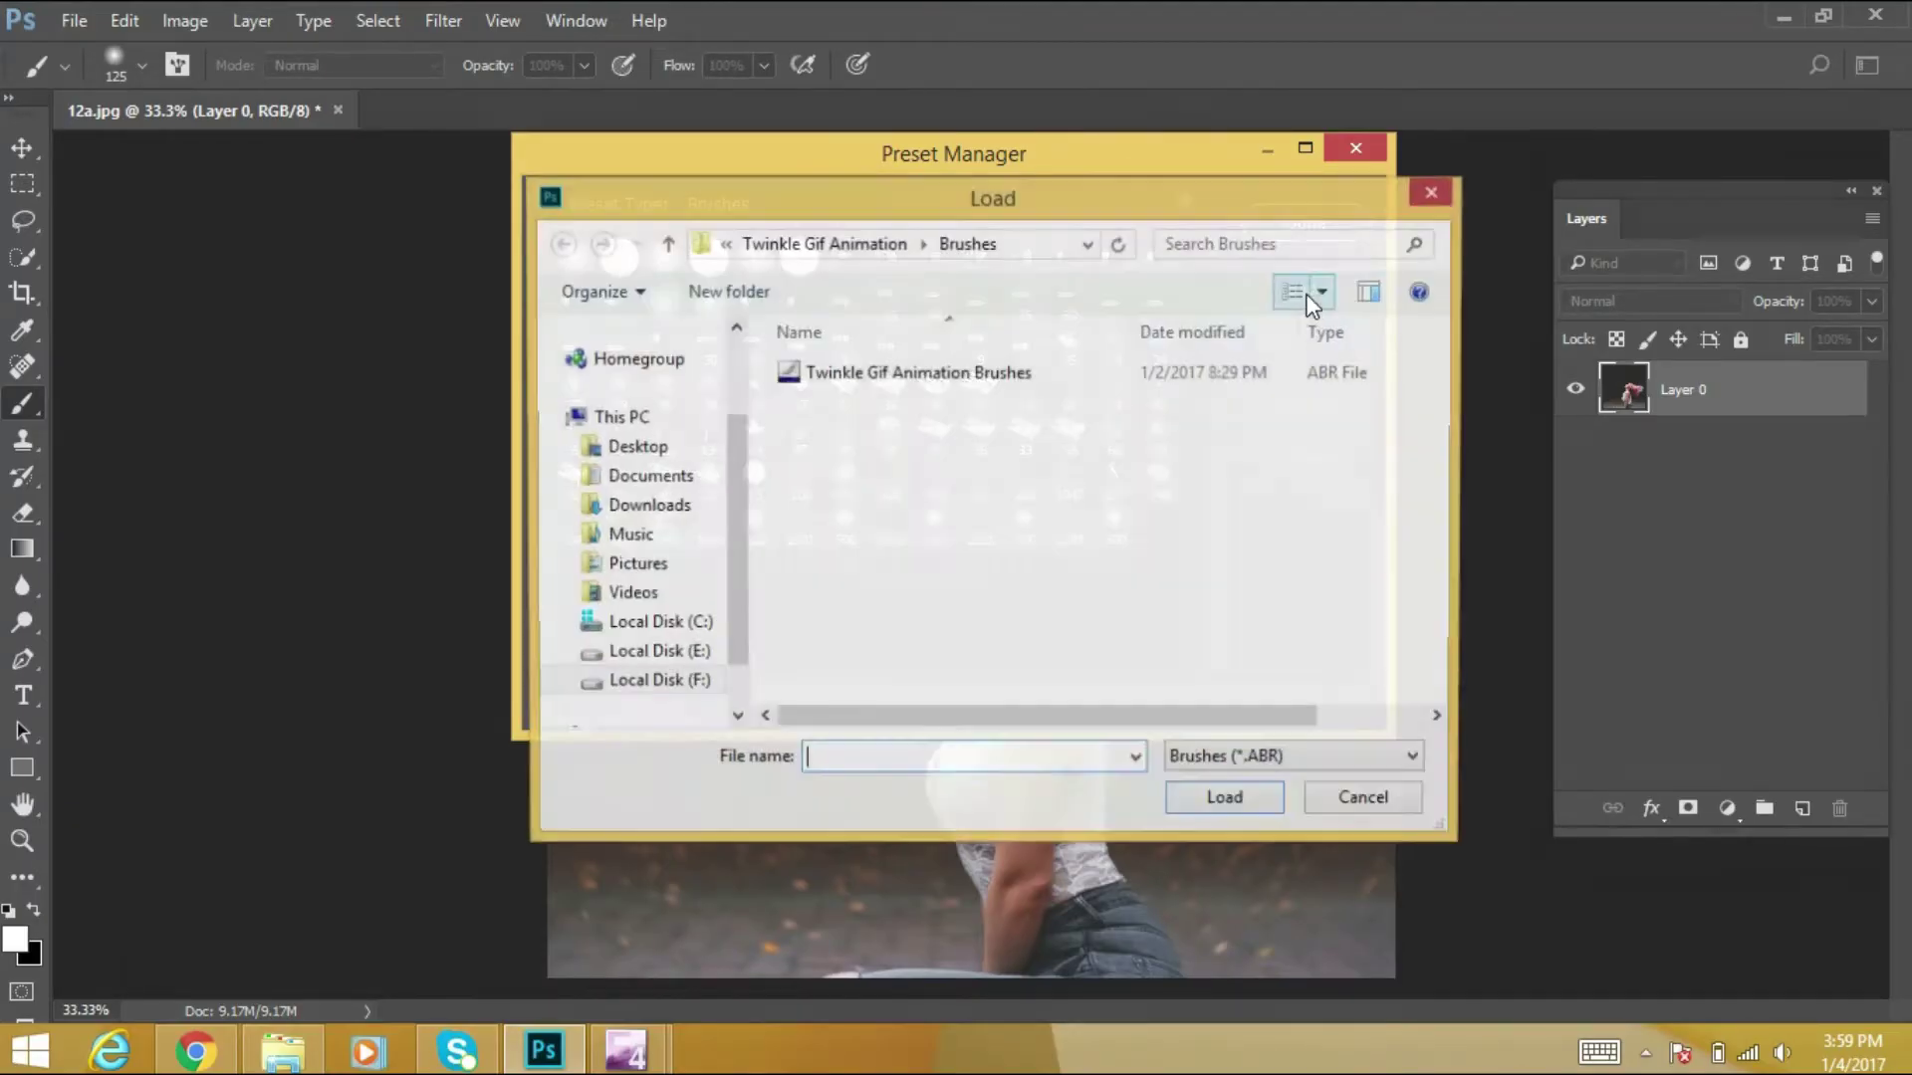
click(938, 383)
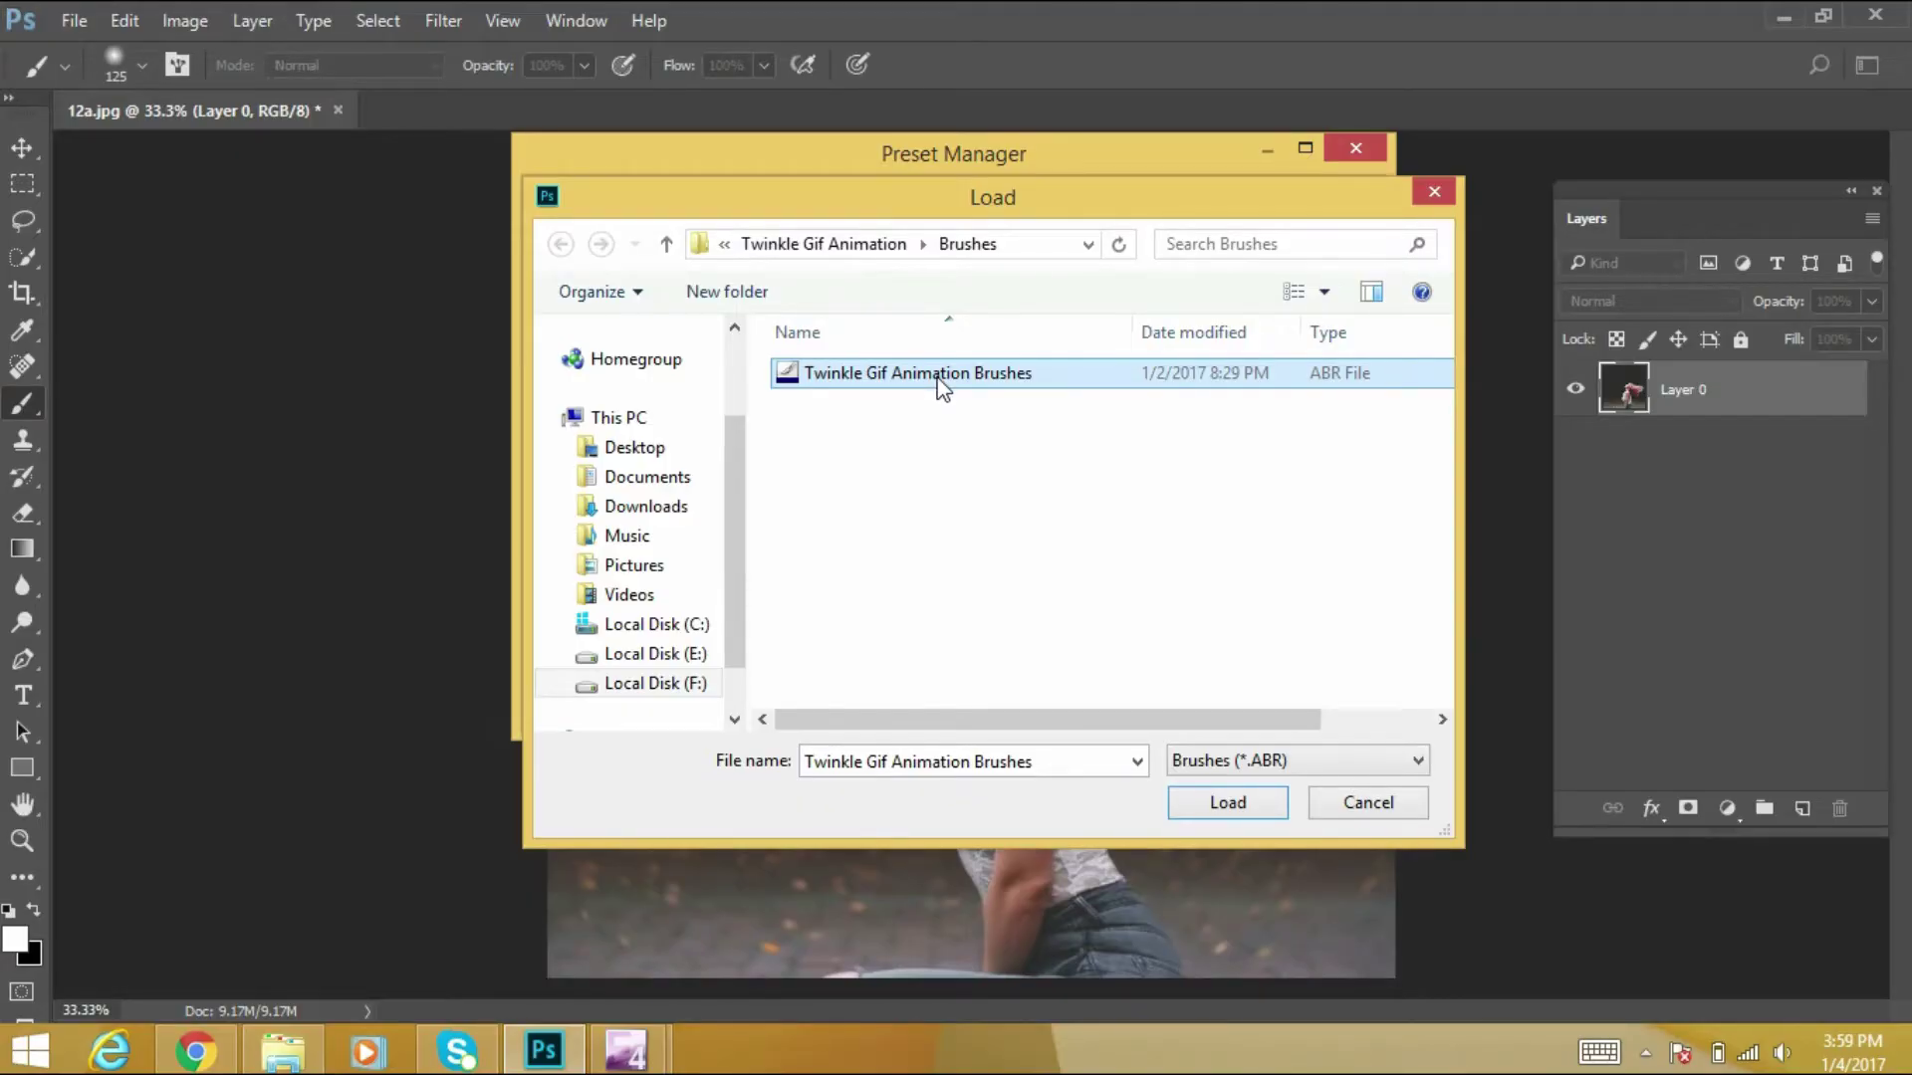
click(1231, 803)
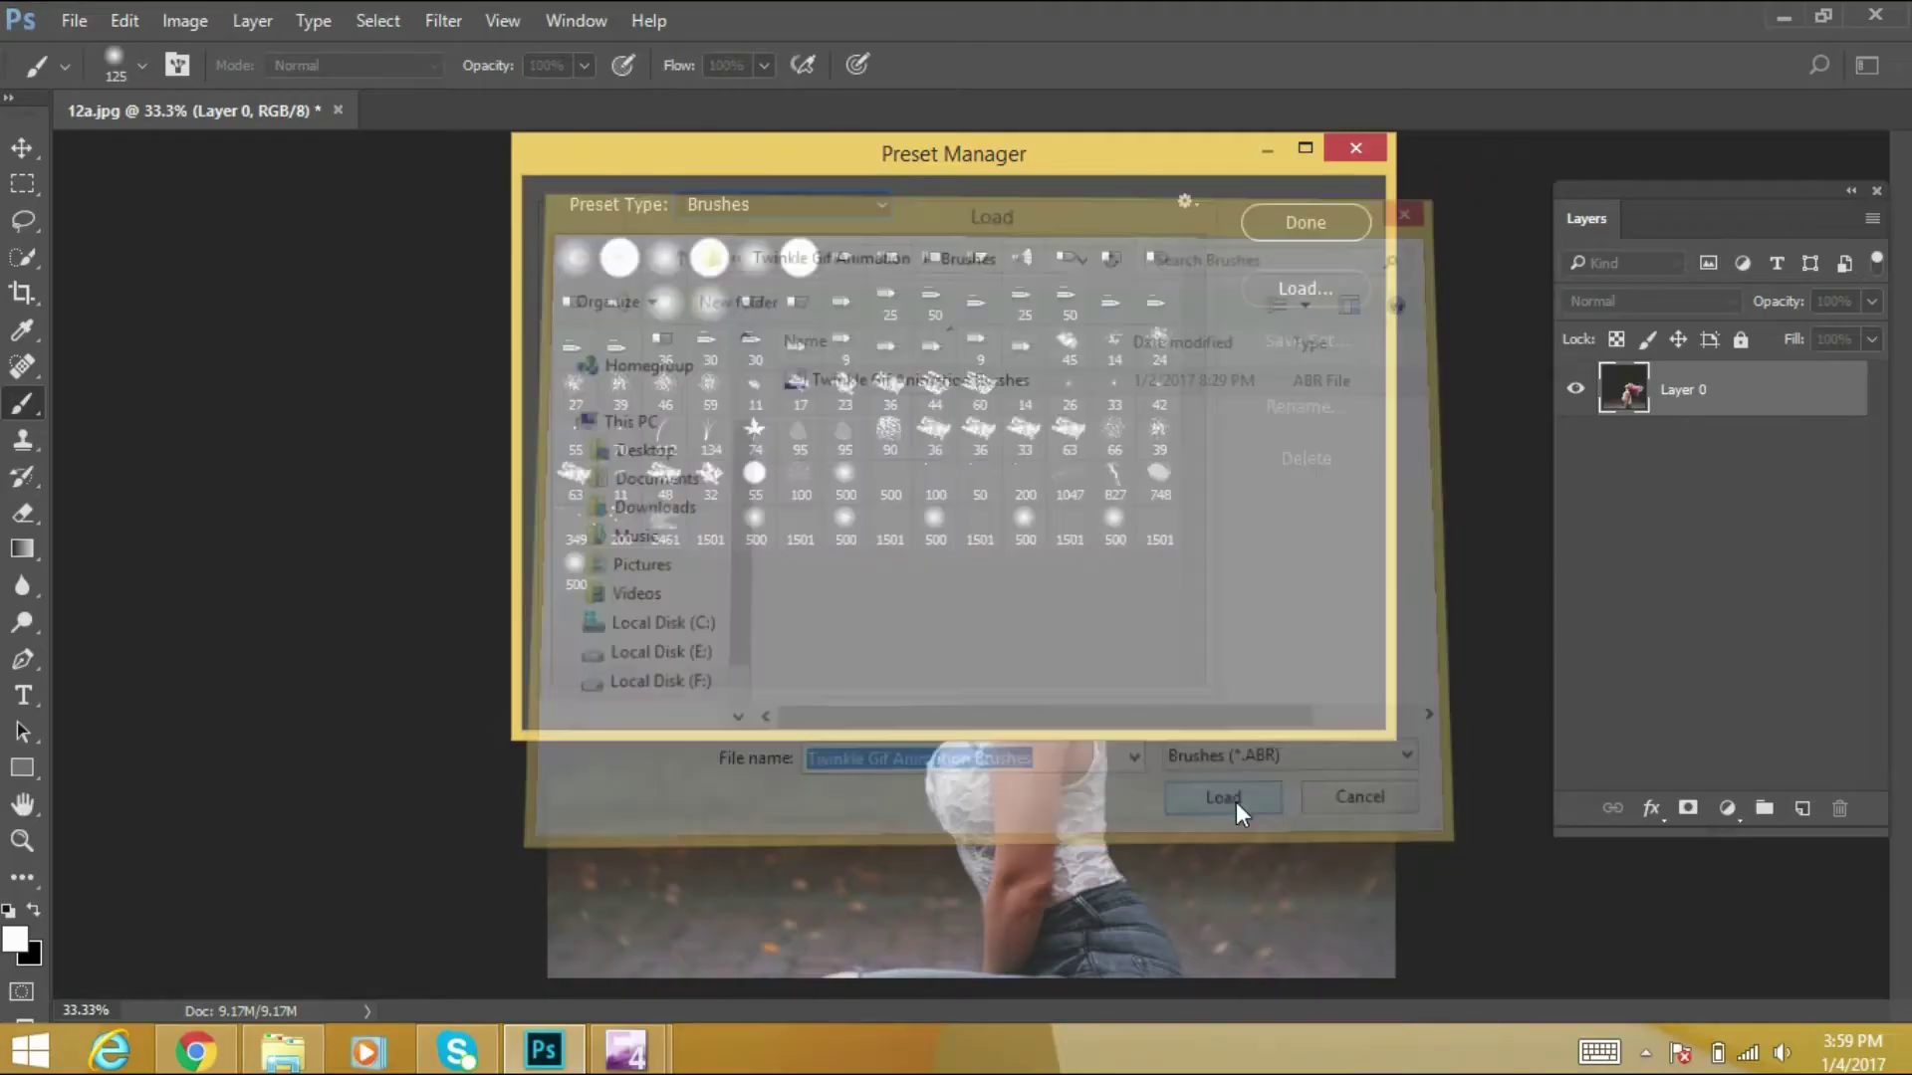
click(1329, 221)
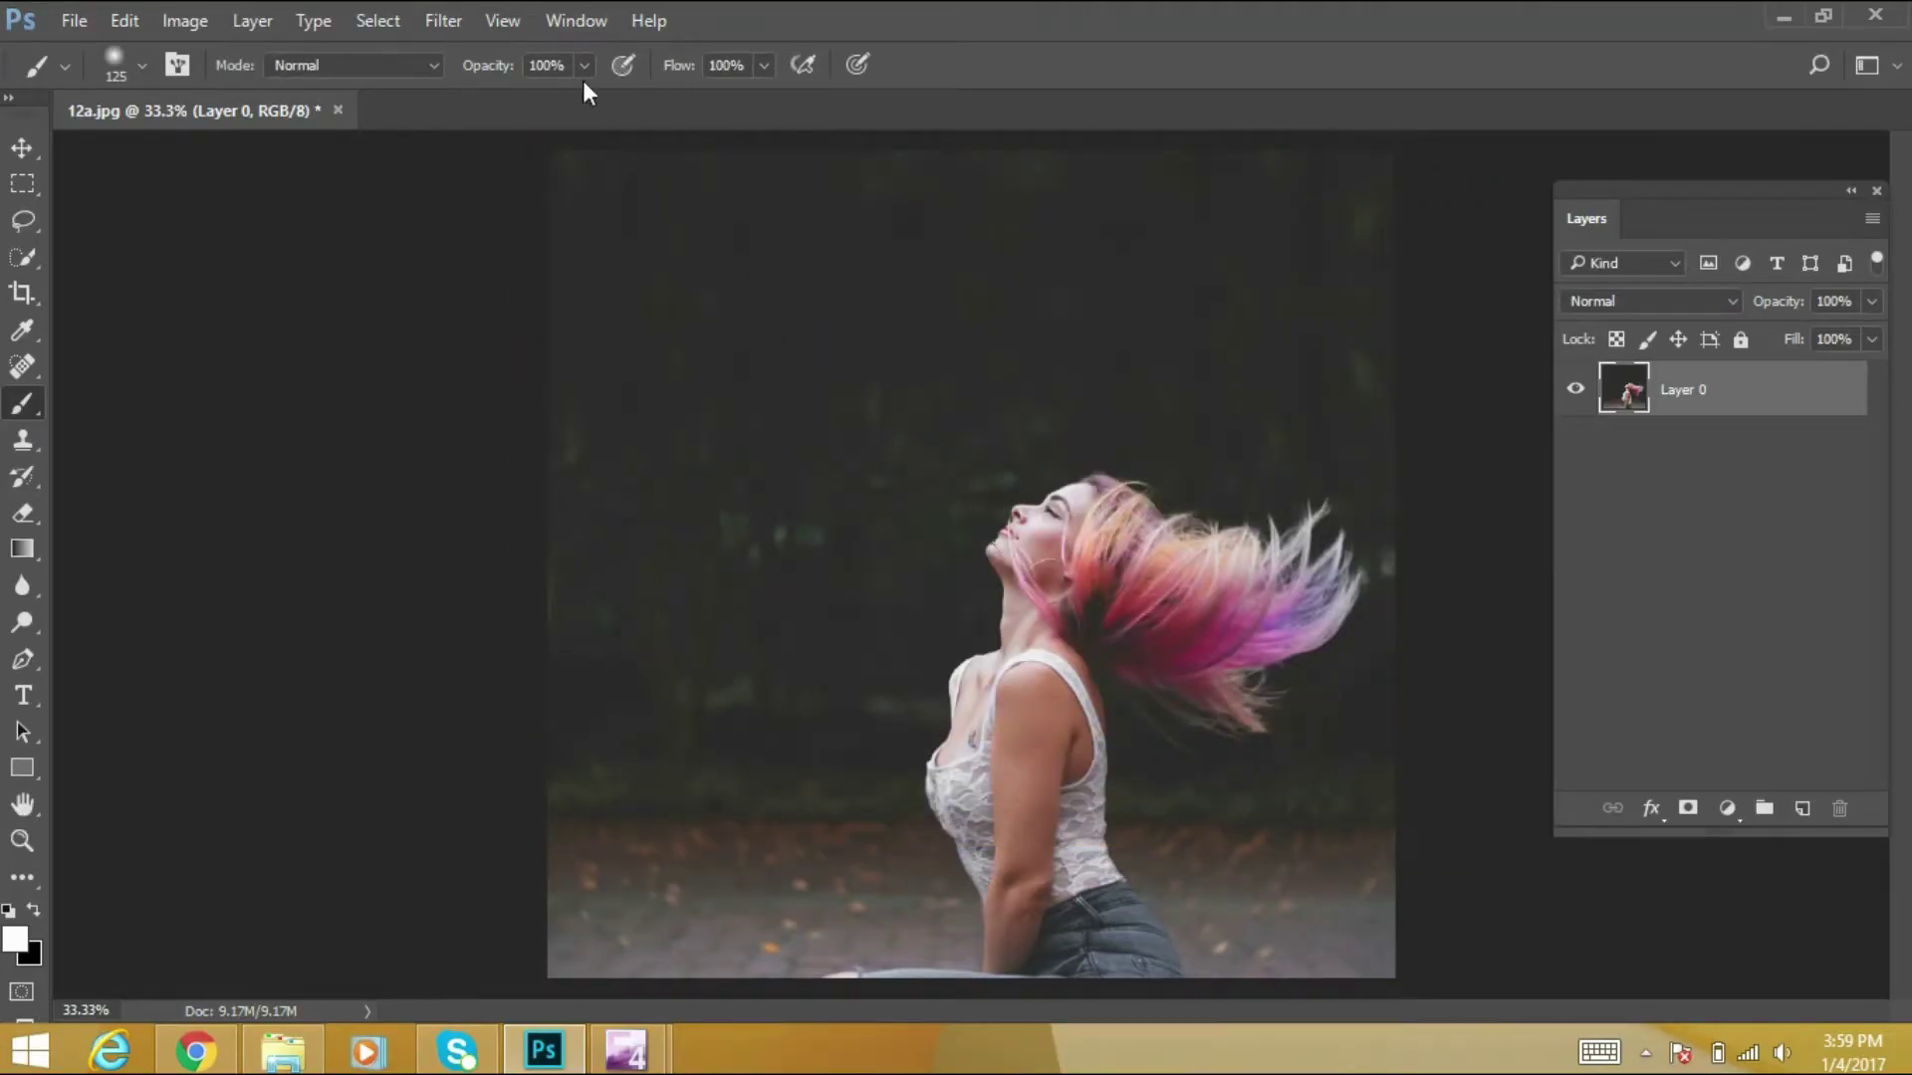
Load the Twinkle.atn actions file into the Actions panel
click(575, 24)
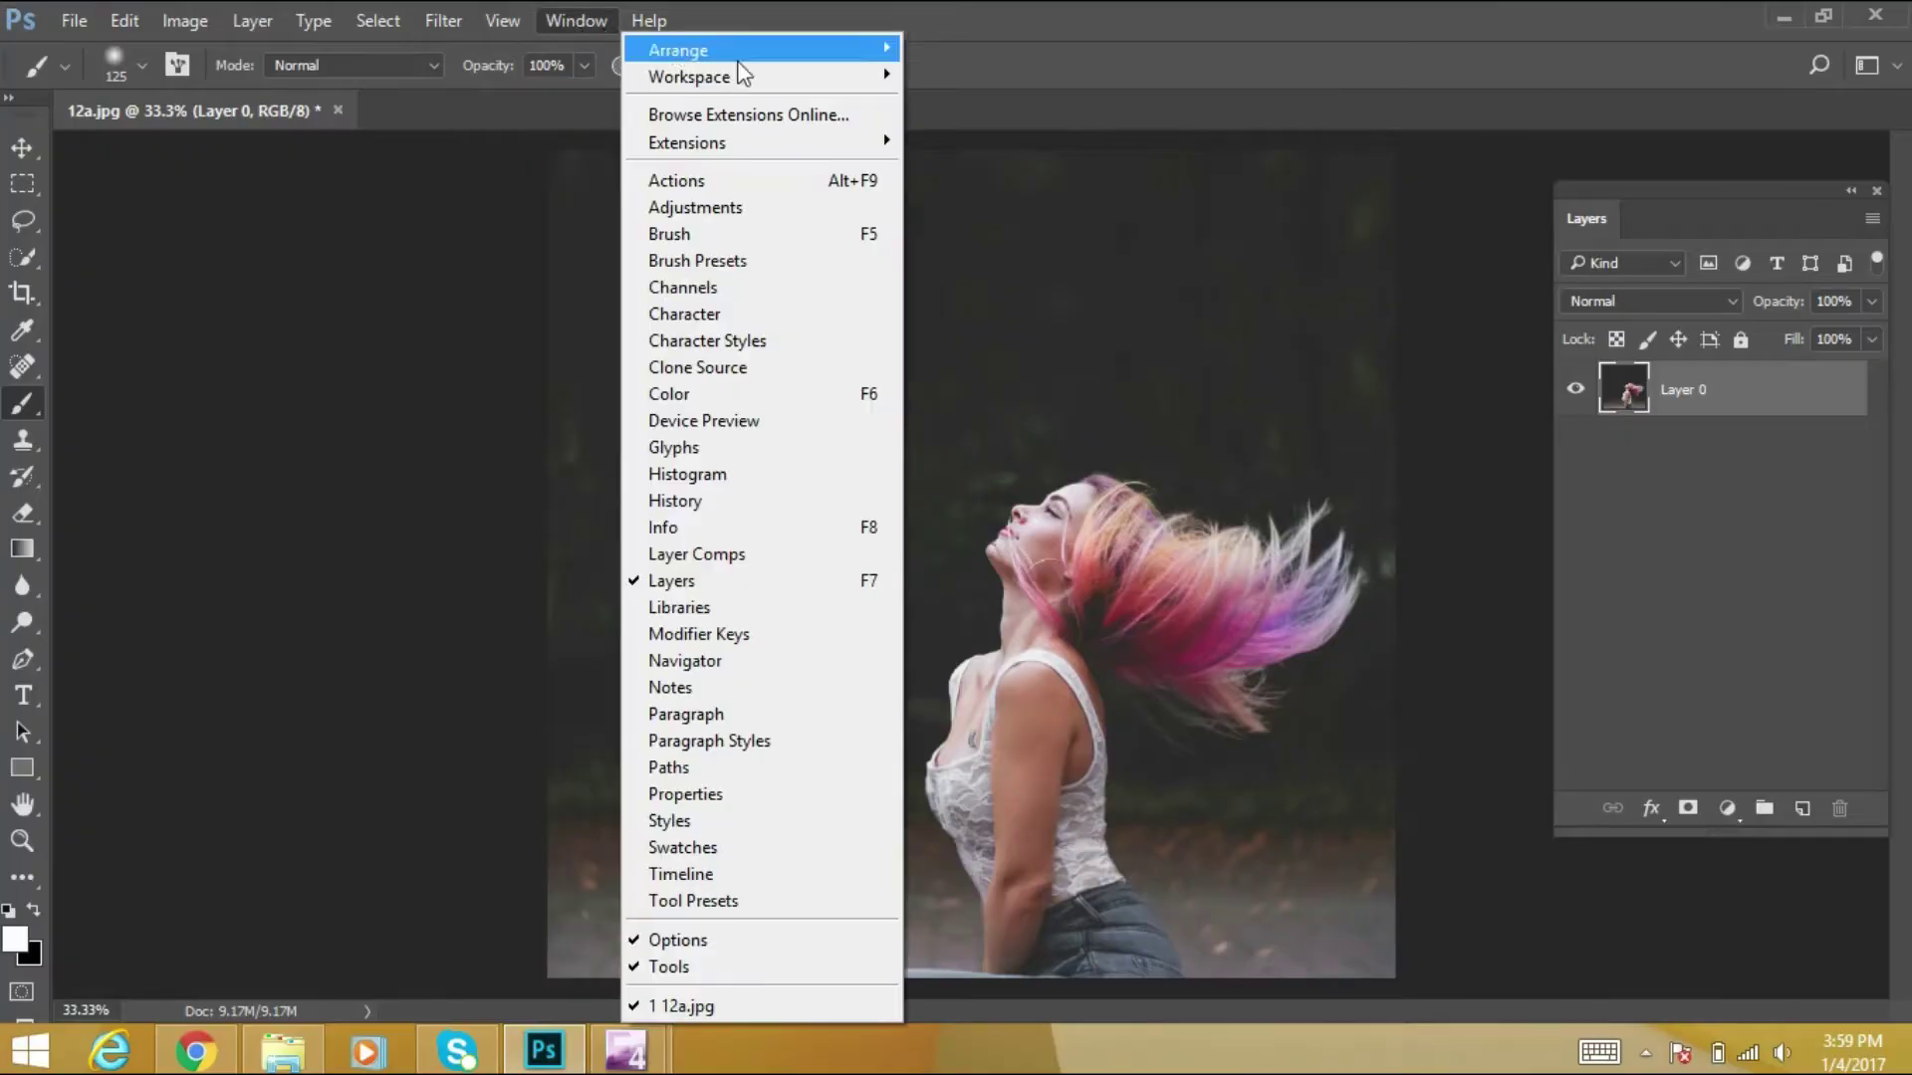
click(711, 181)
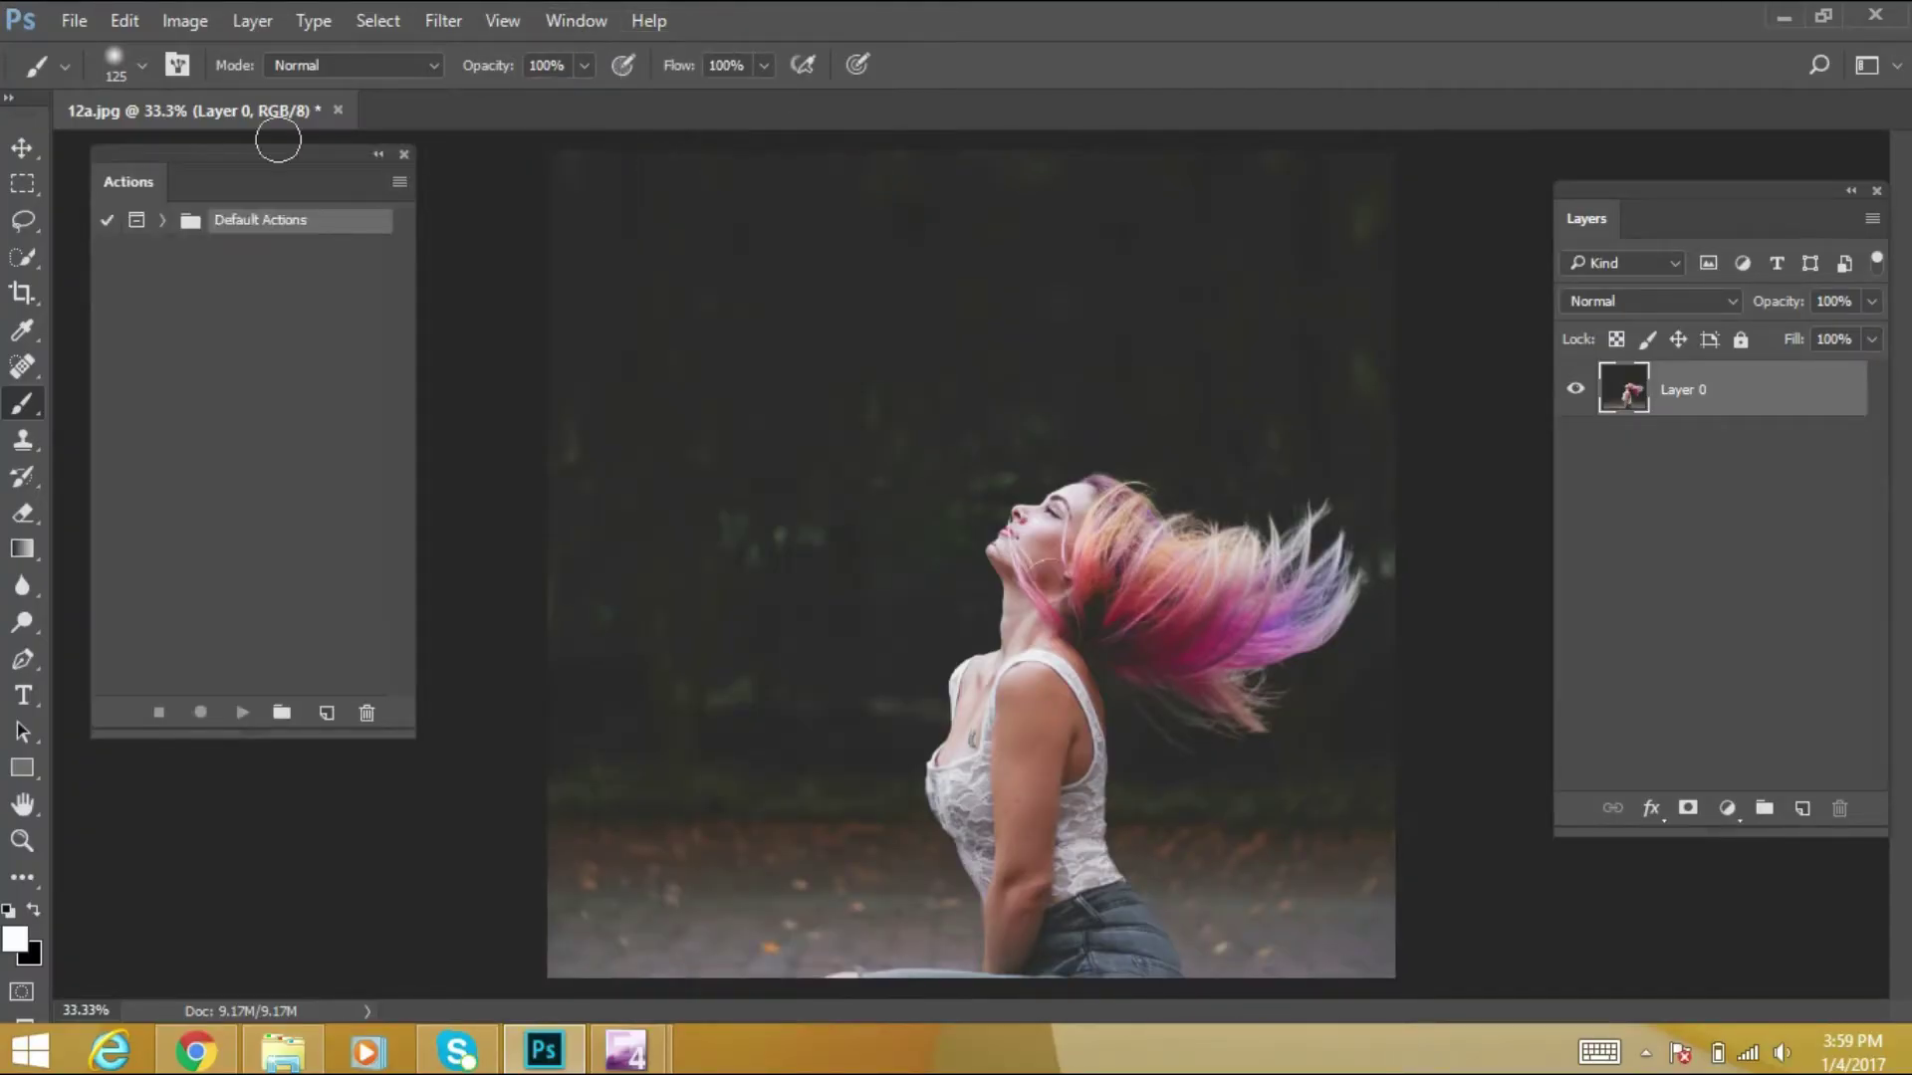
click(400, 181)
click(536, 631)
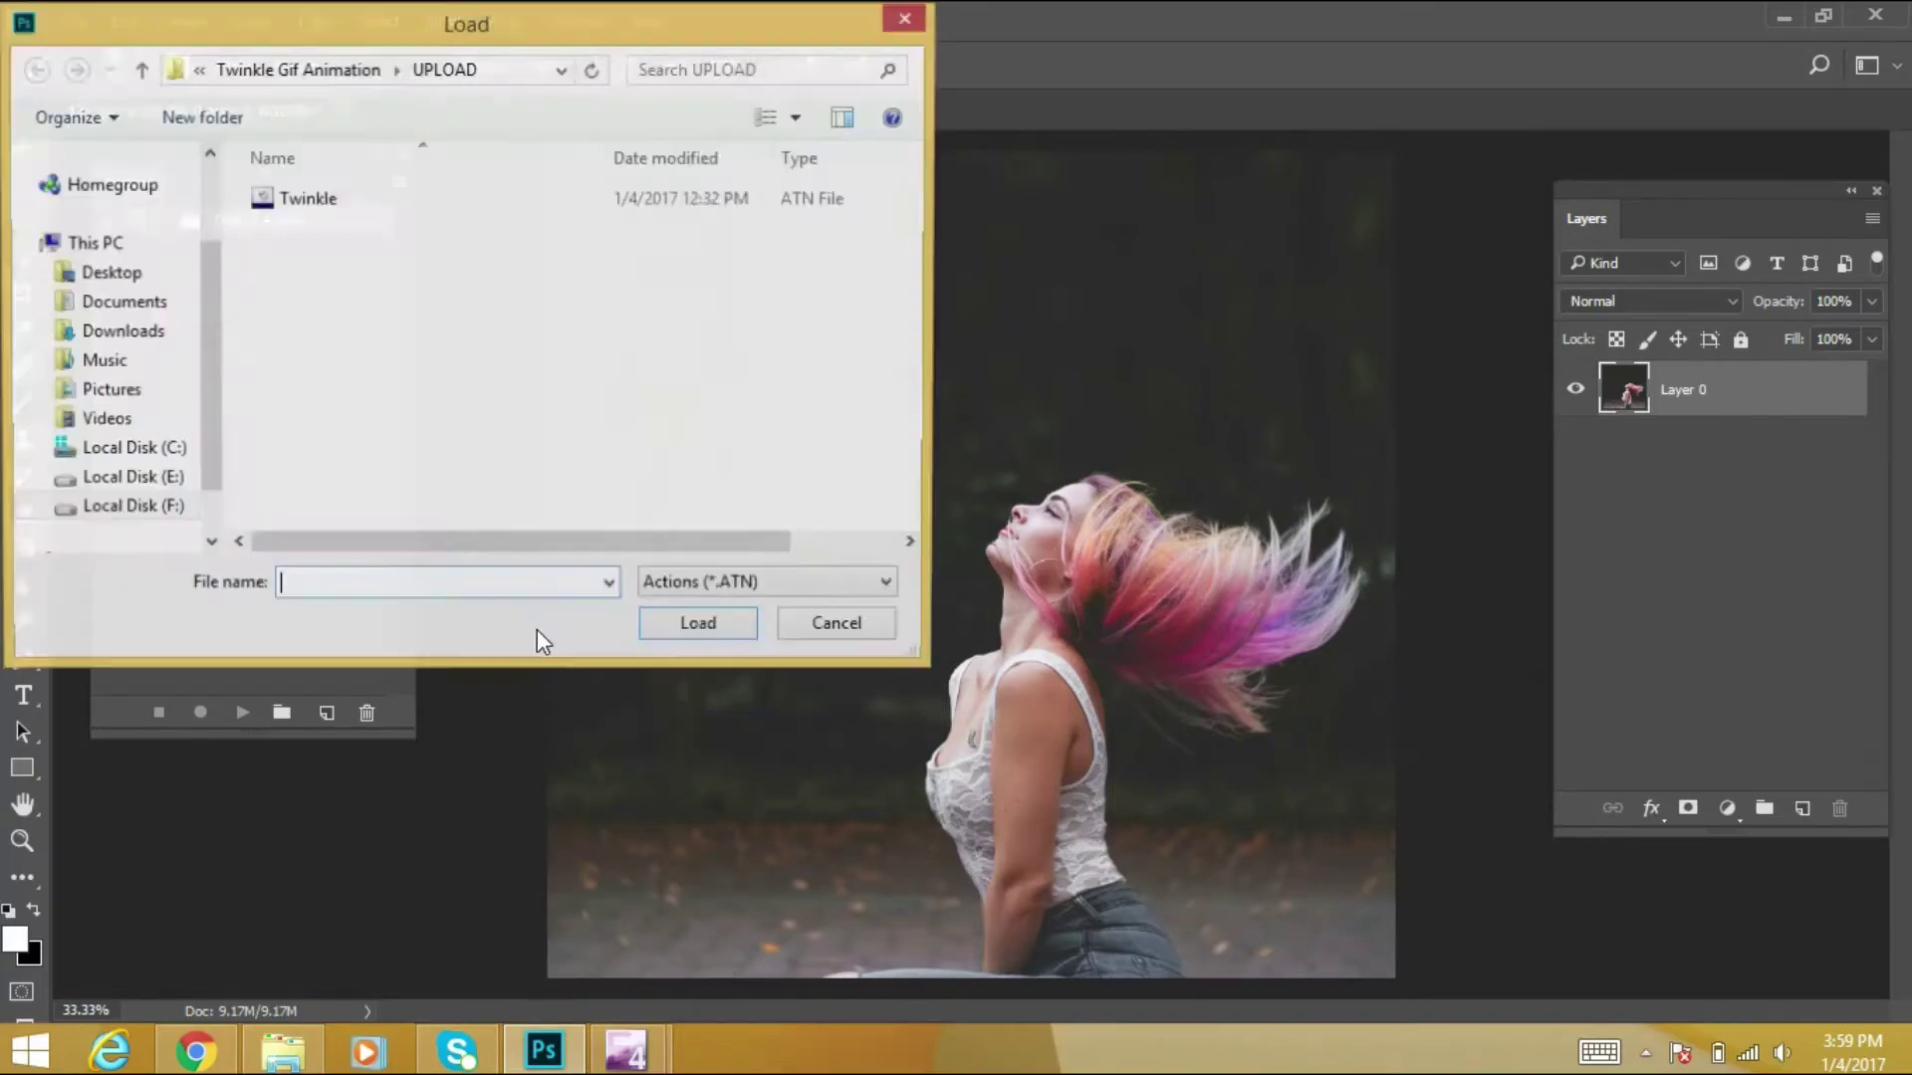
click(328, 202)
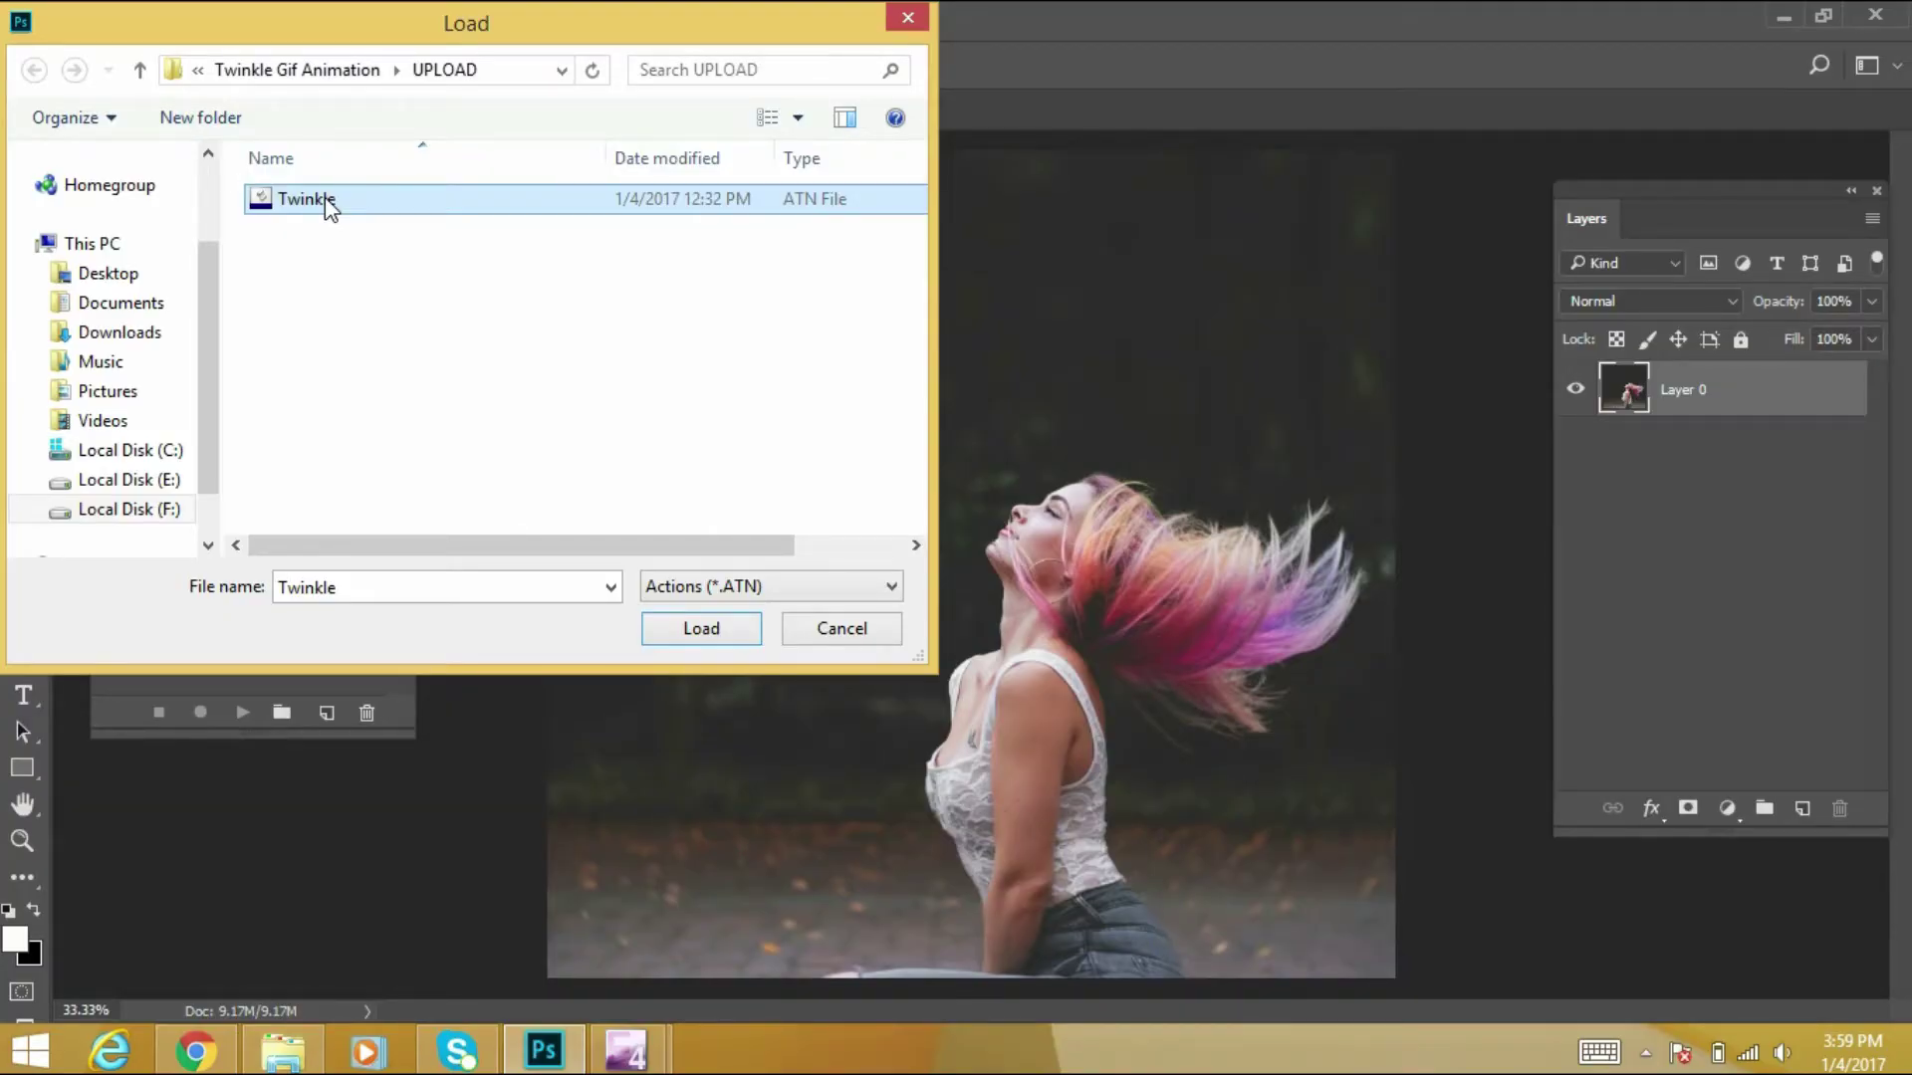
click(702, 628)
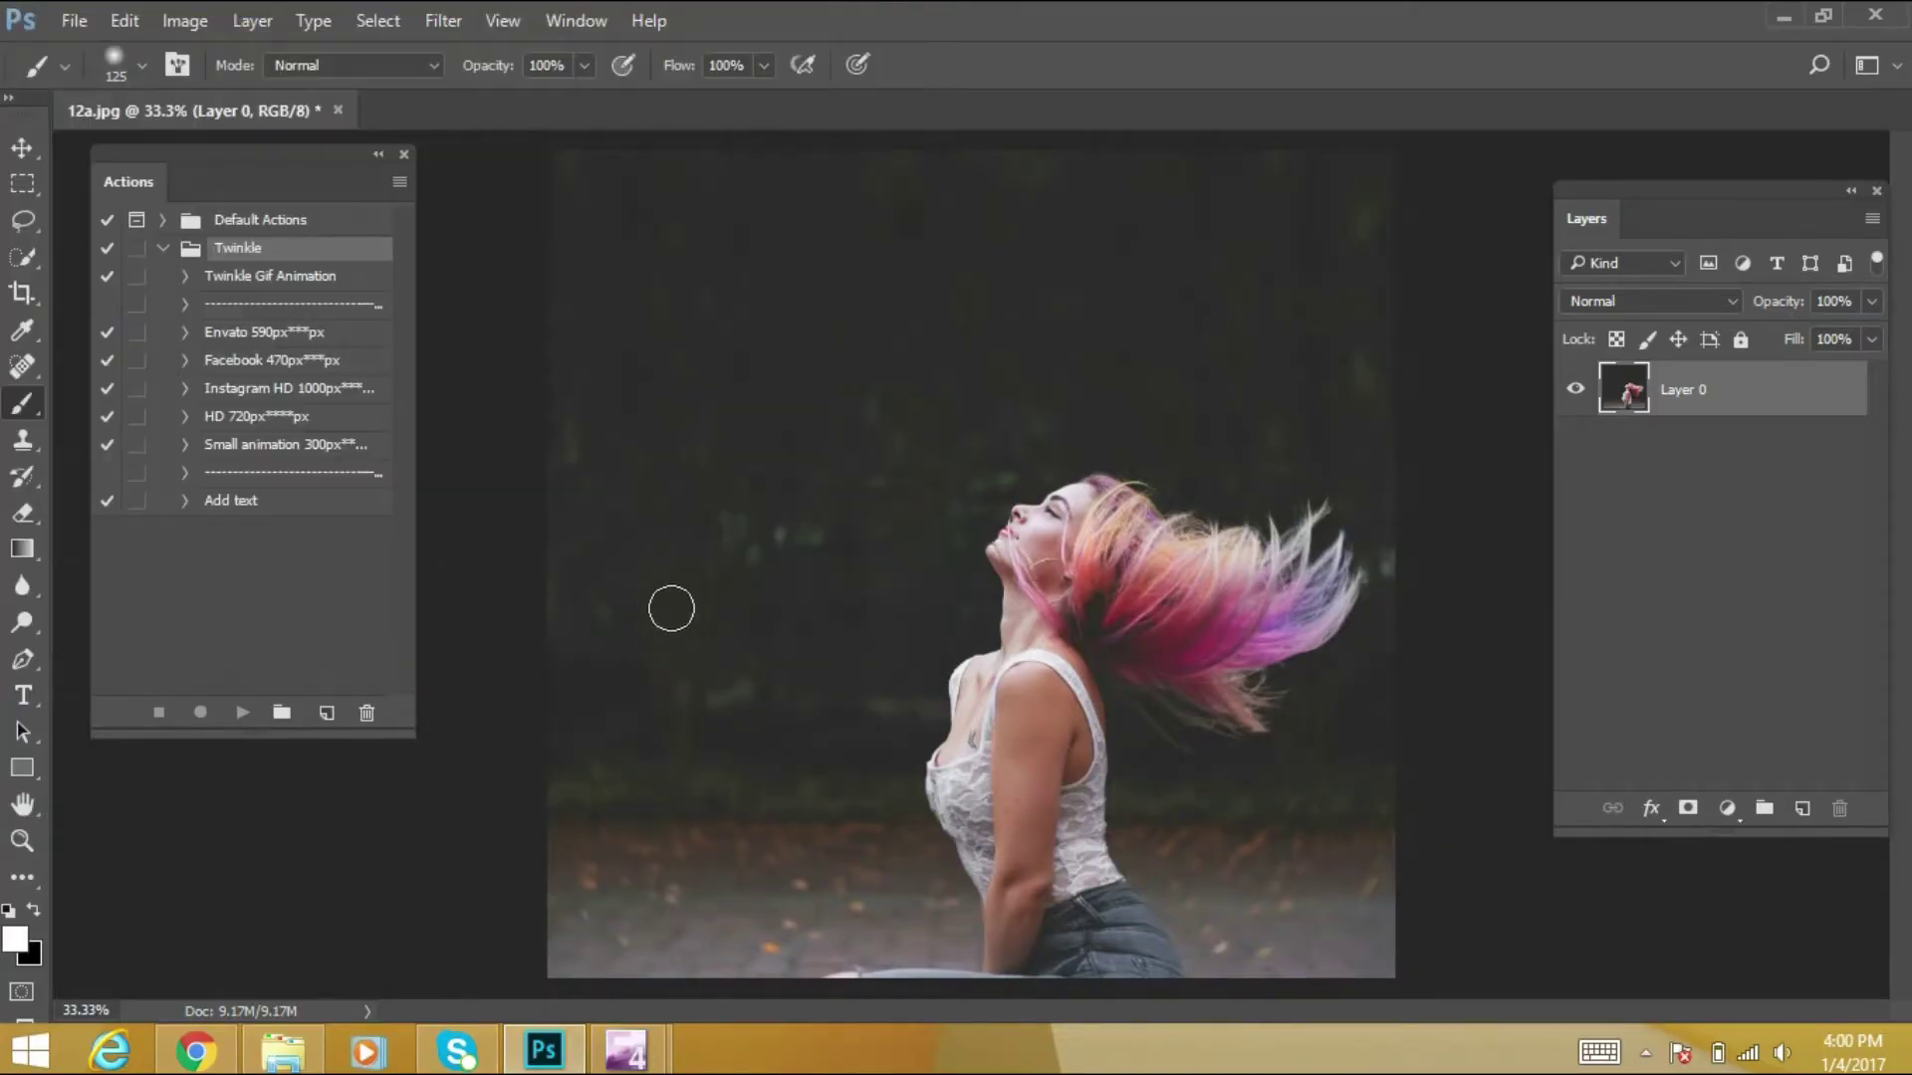
Expand the Twinkle set and select the Twinkle Gif Animation action
click(165, 248)
click(166, 249)
click(269, 287)
click(269, 336)
key(Down)
key(Down)
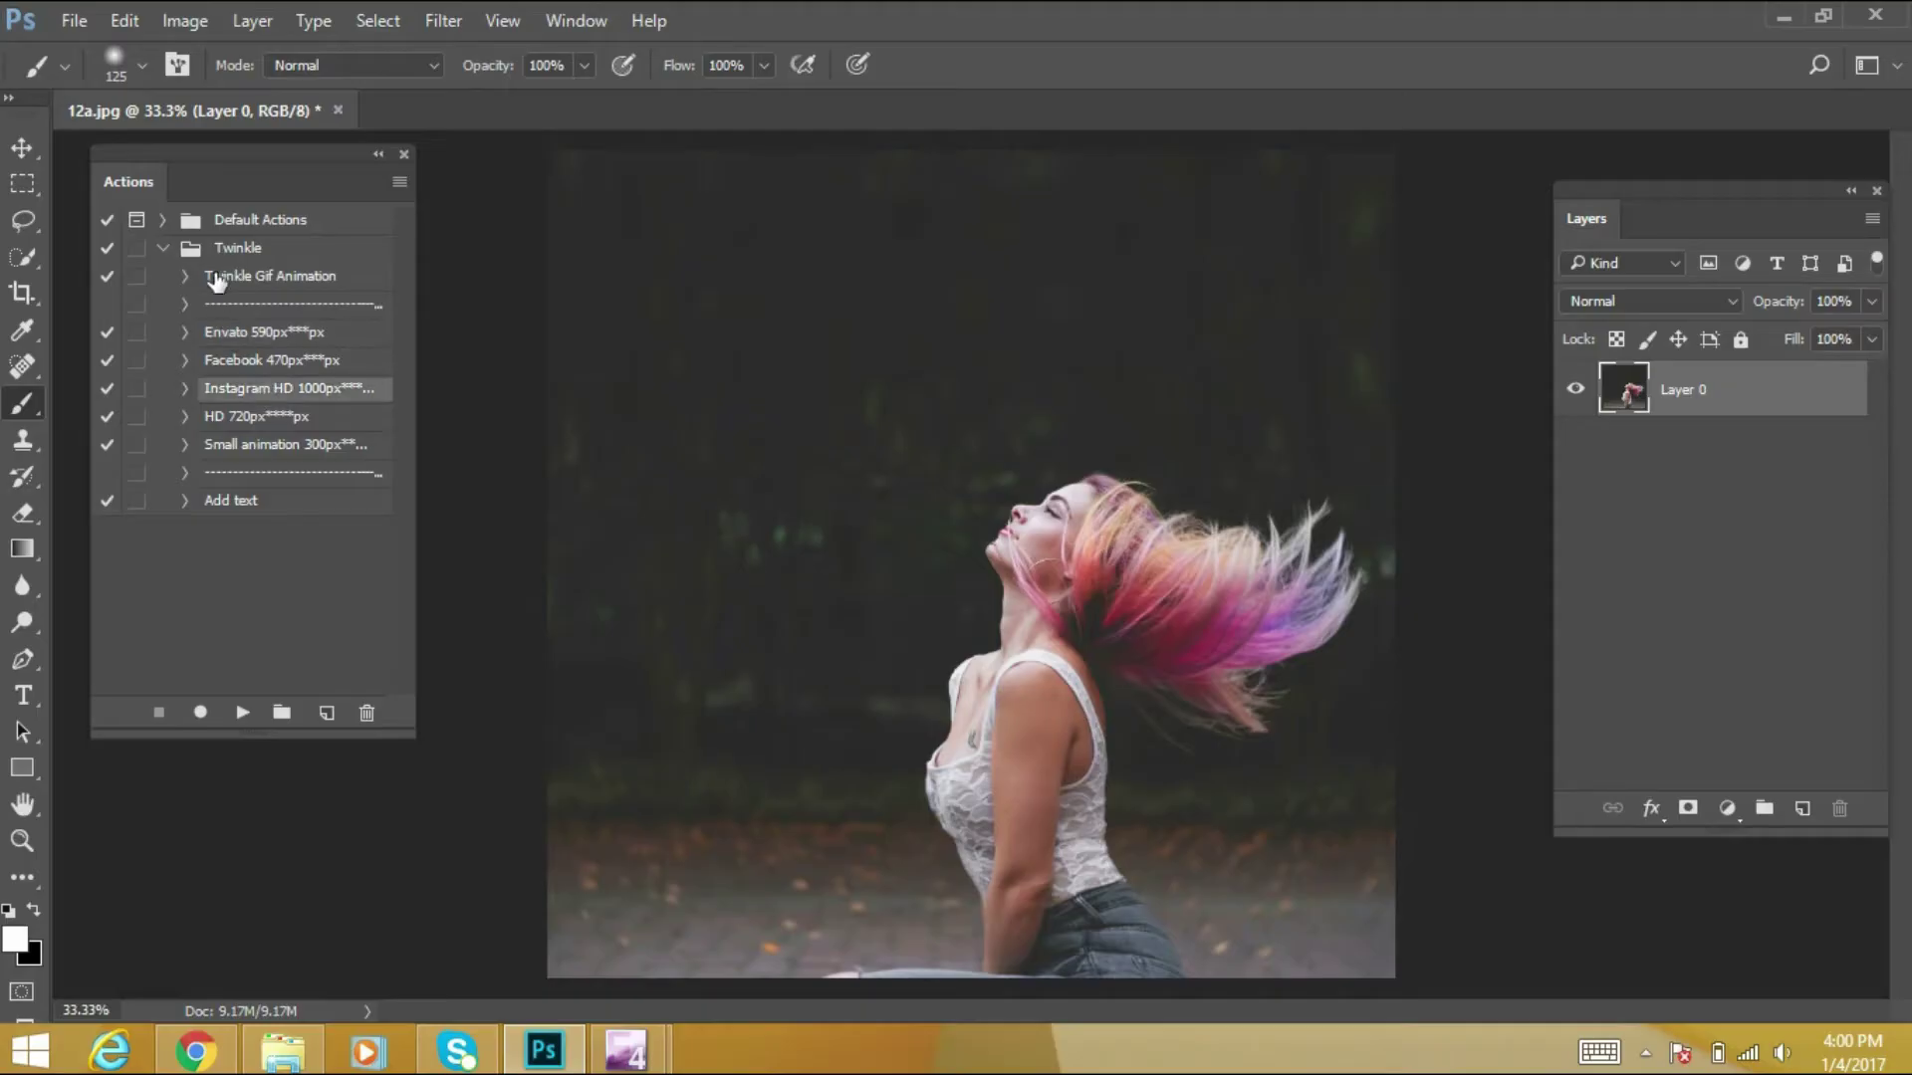
click(165, 251)
click(239, 257)
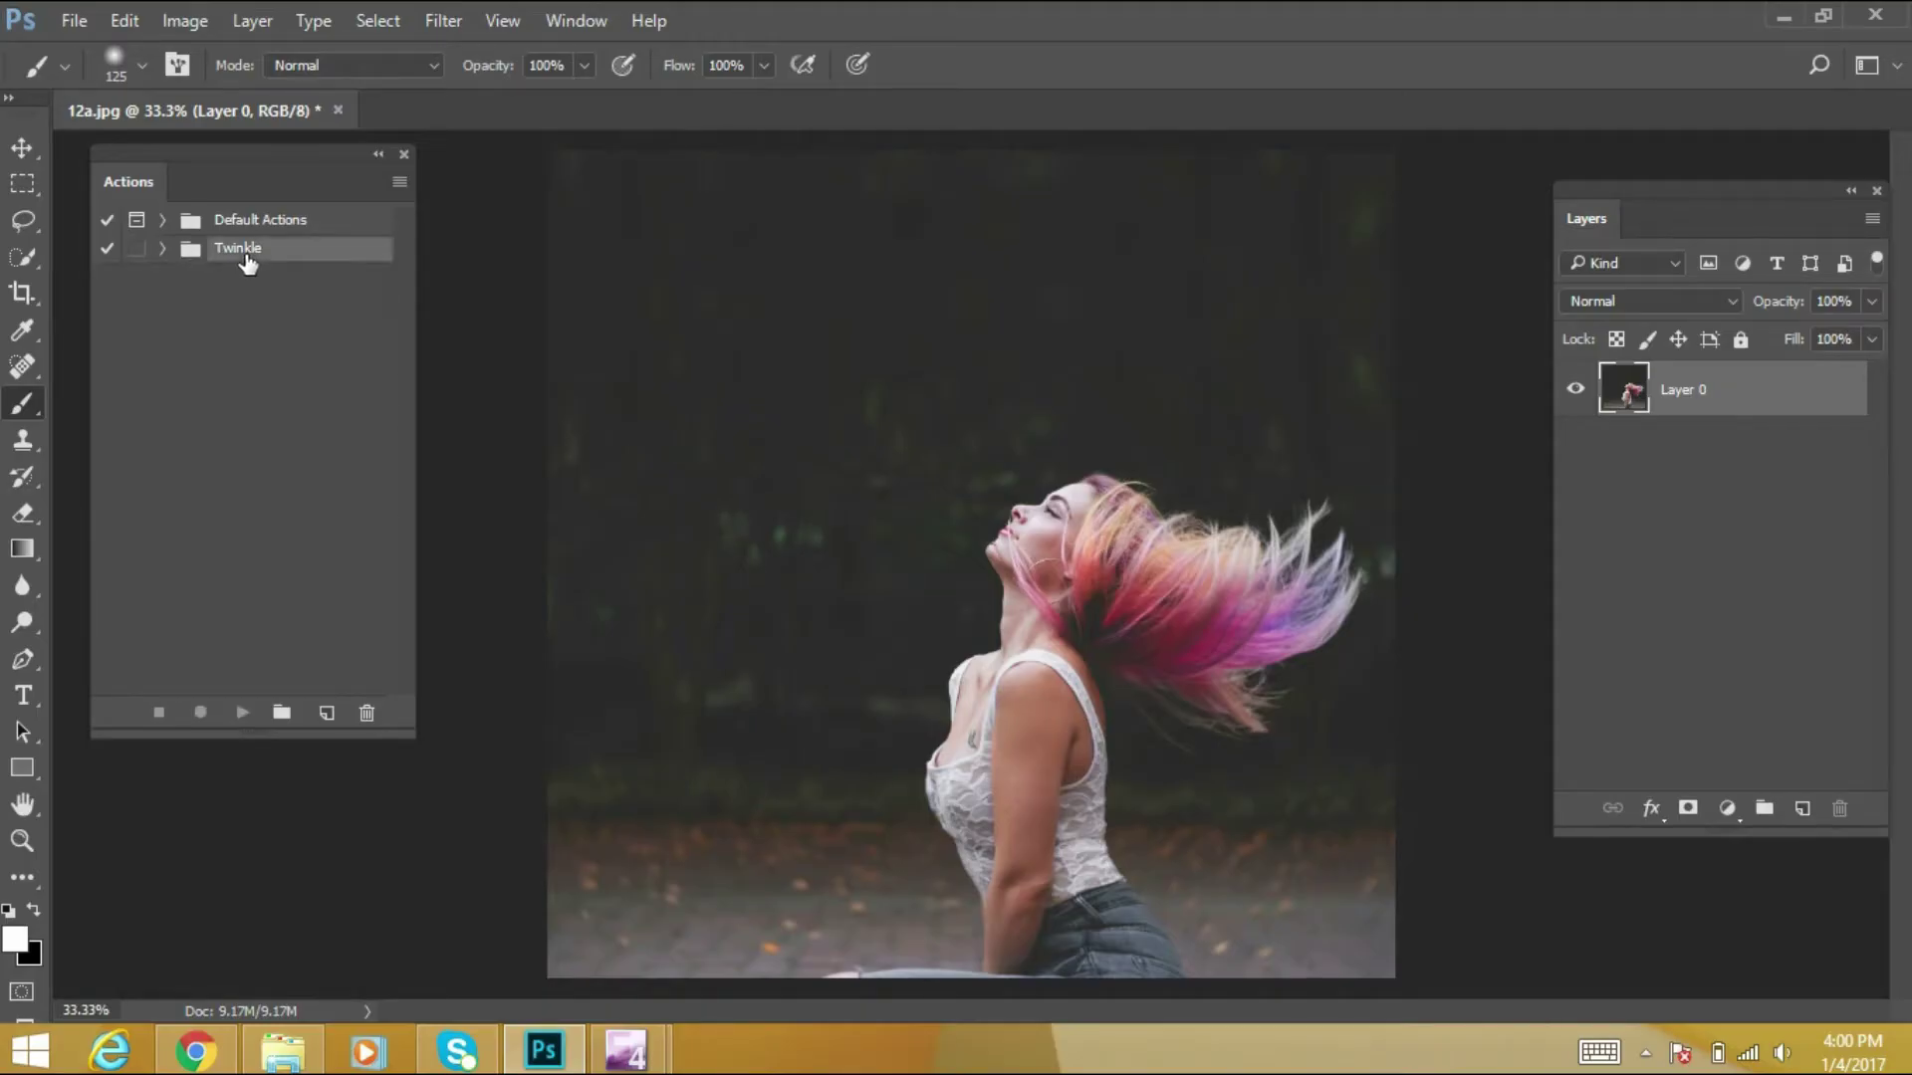
click(165, 251)
click(234, 285)
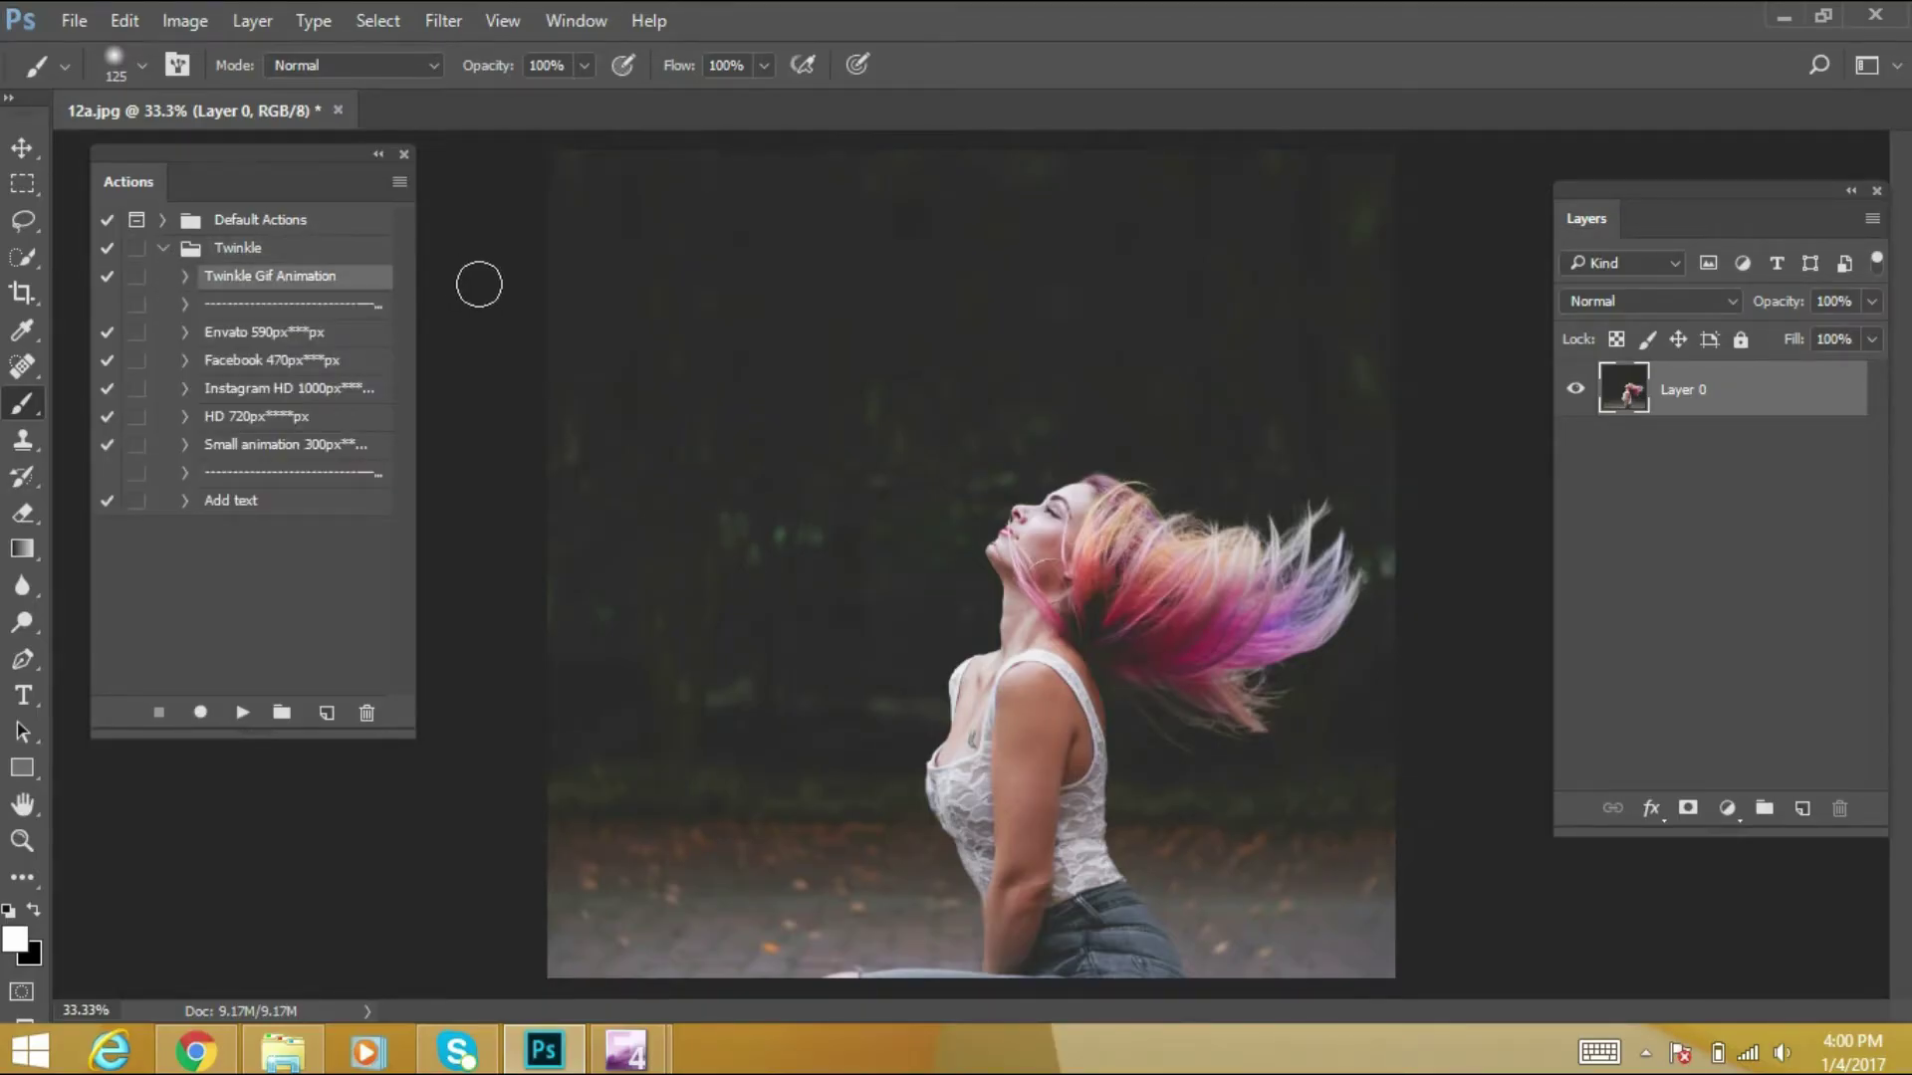
Create a new layer named 'walllow'
click(237, 24)
mouse_move(339, 41)
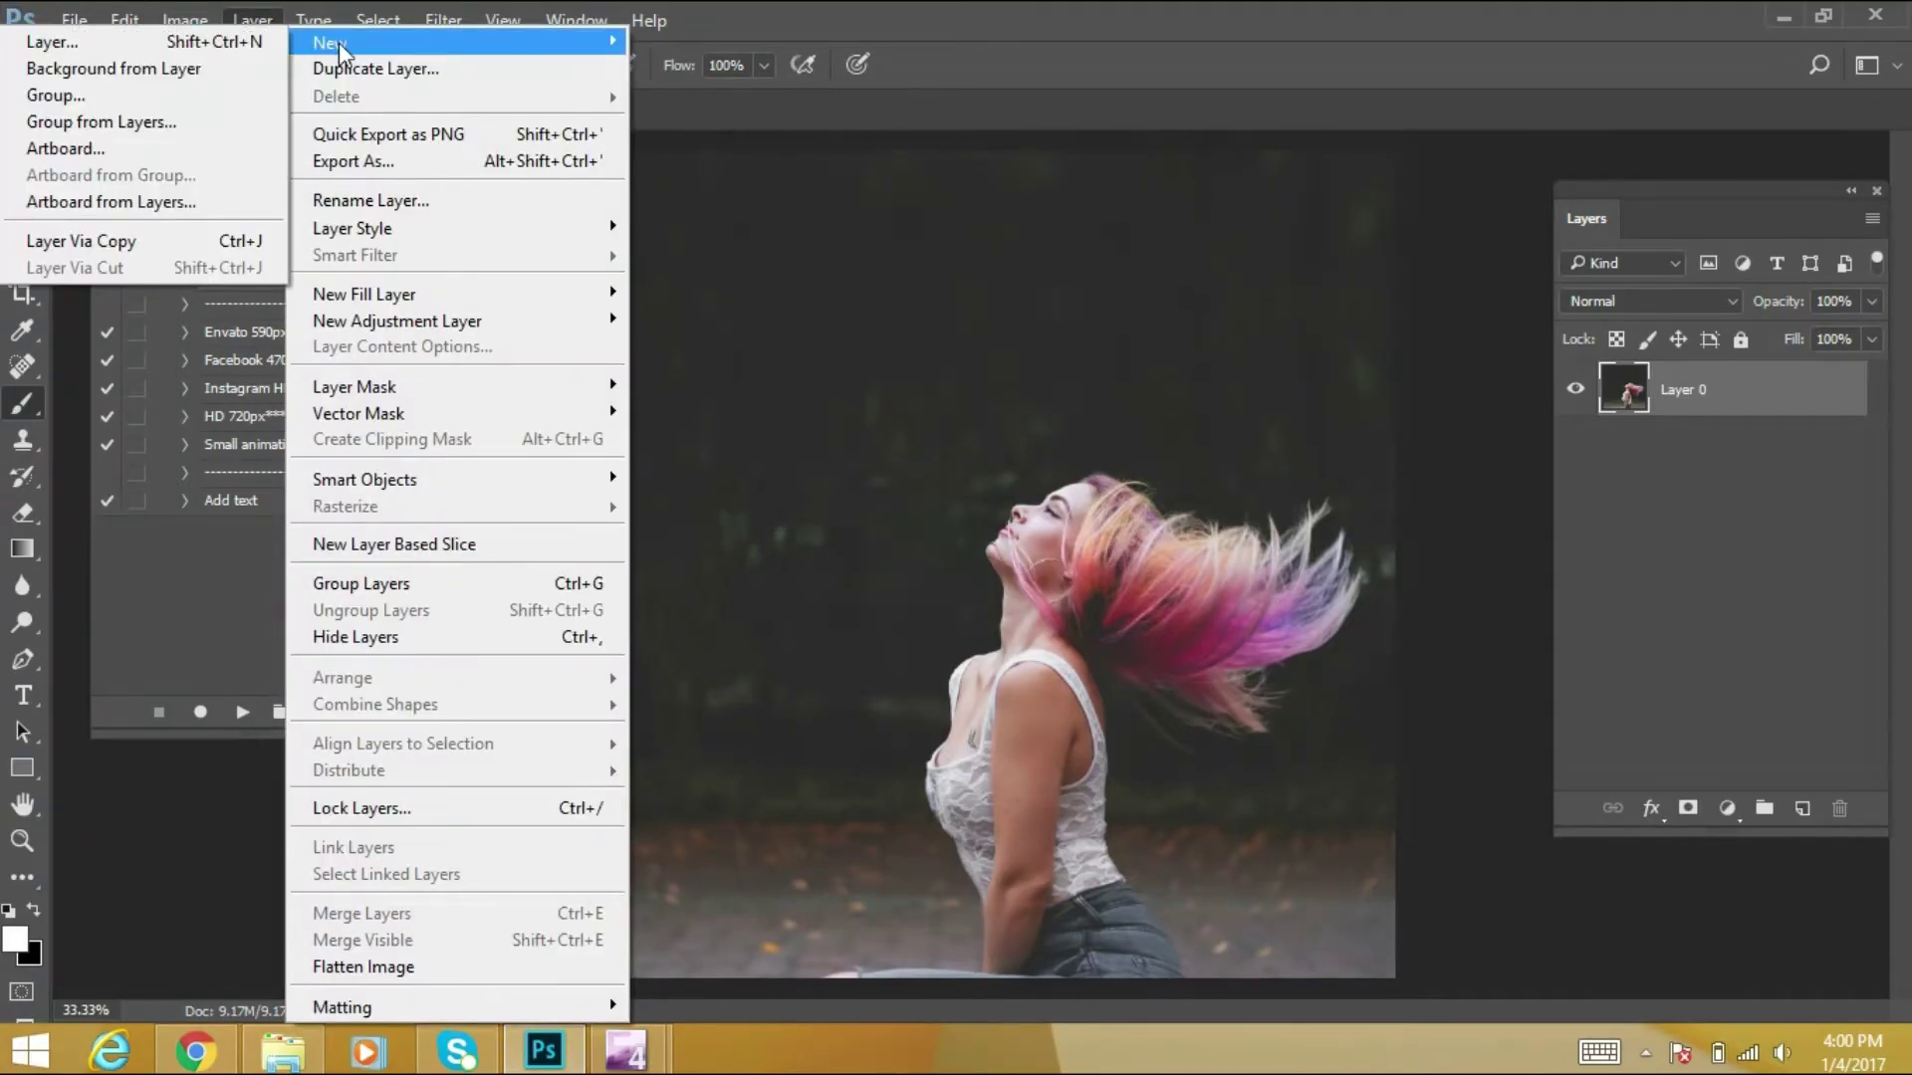
click(175, 42)
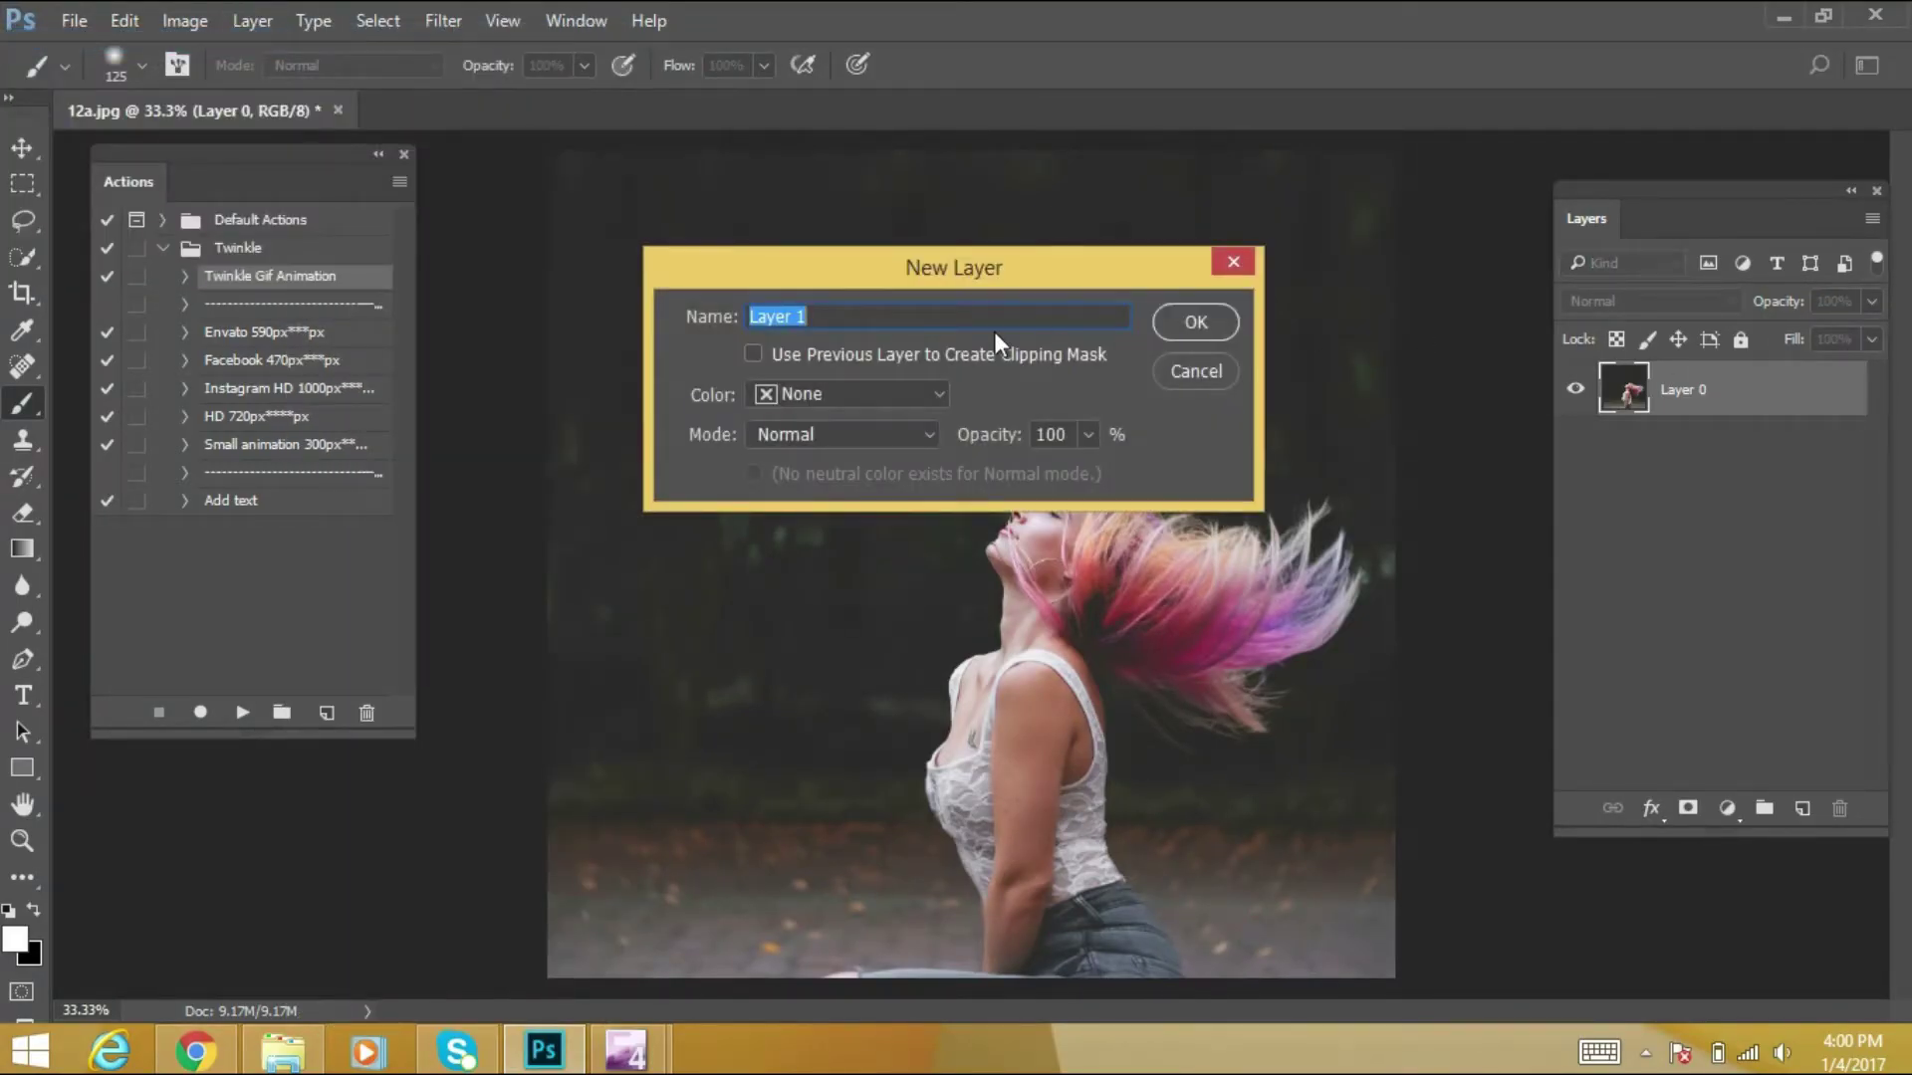
text(walllow)
key(Return)
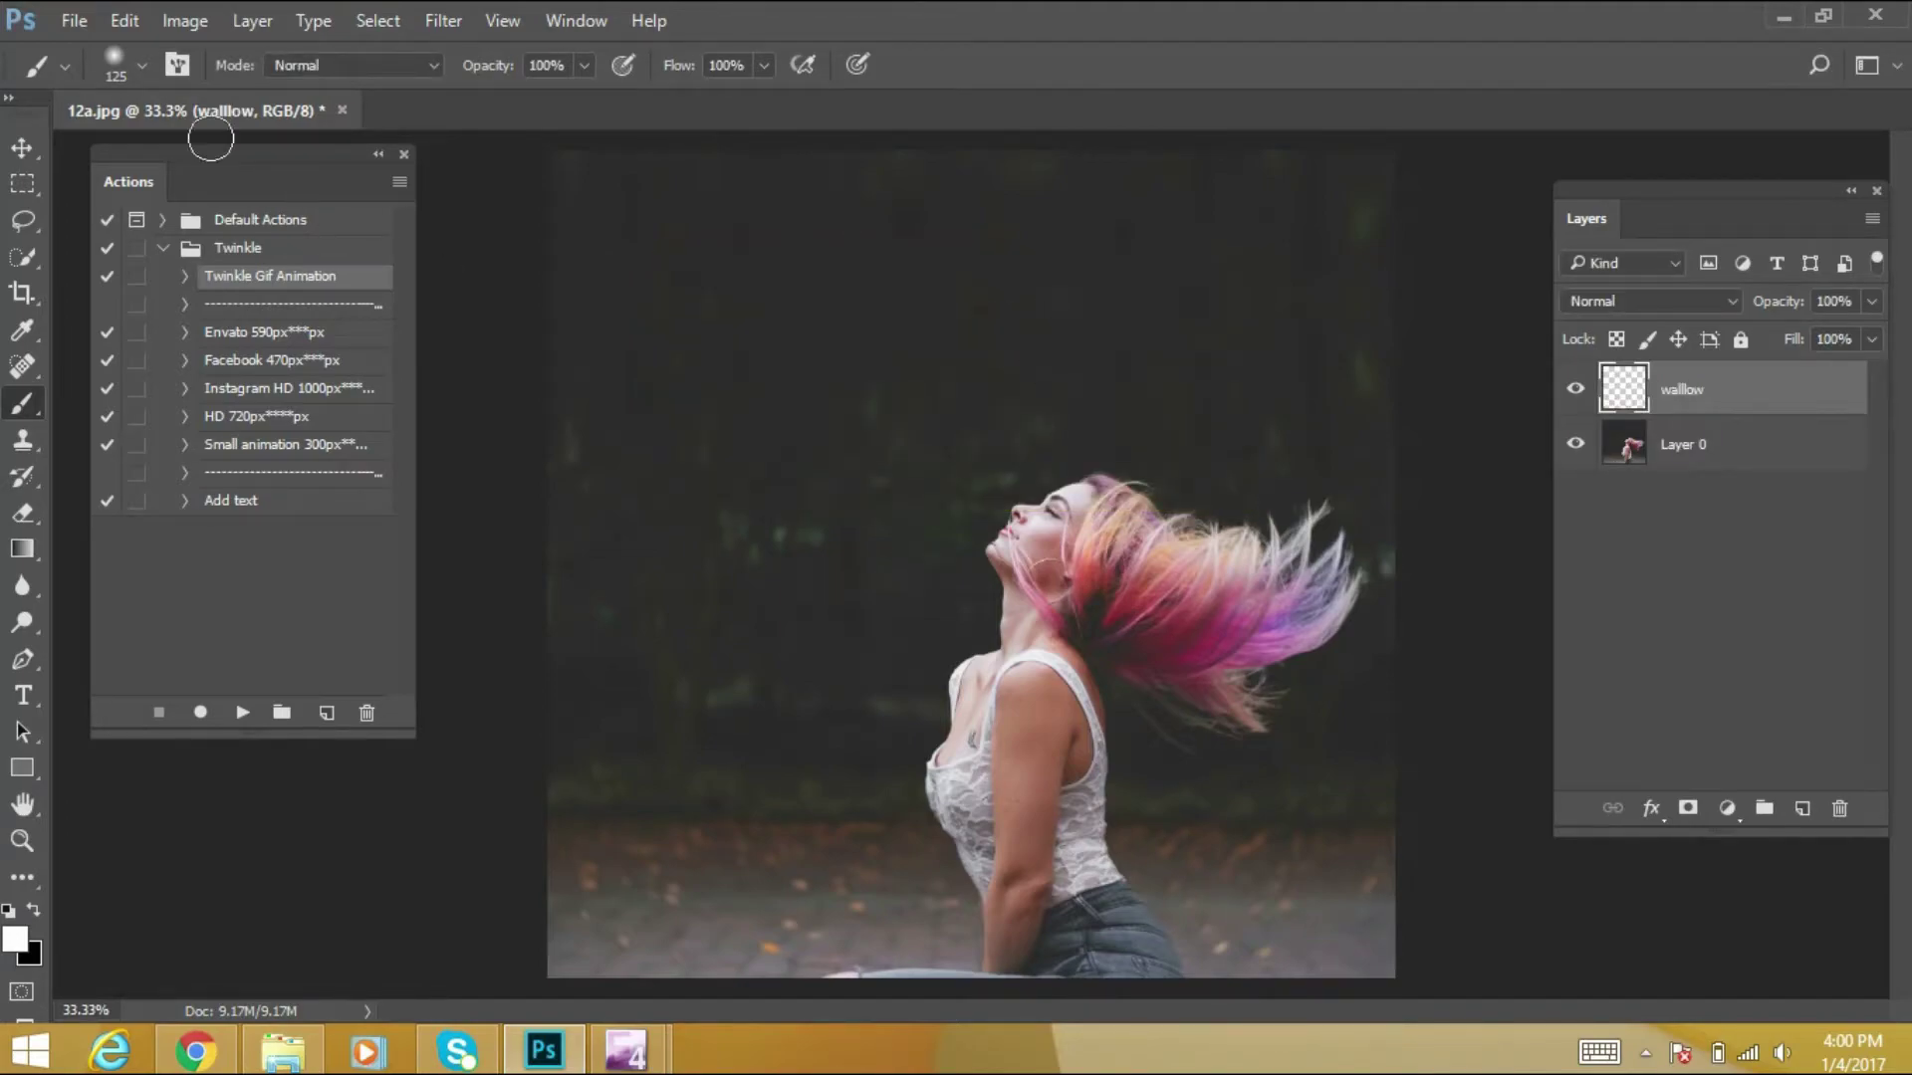
With the 500 px soft brush, paint a broad white diagonal stroke over the hair
click(133, 63)
click(235, 466)
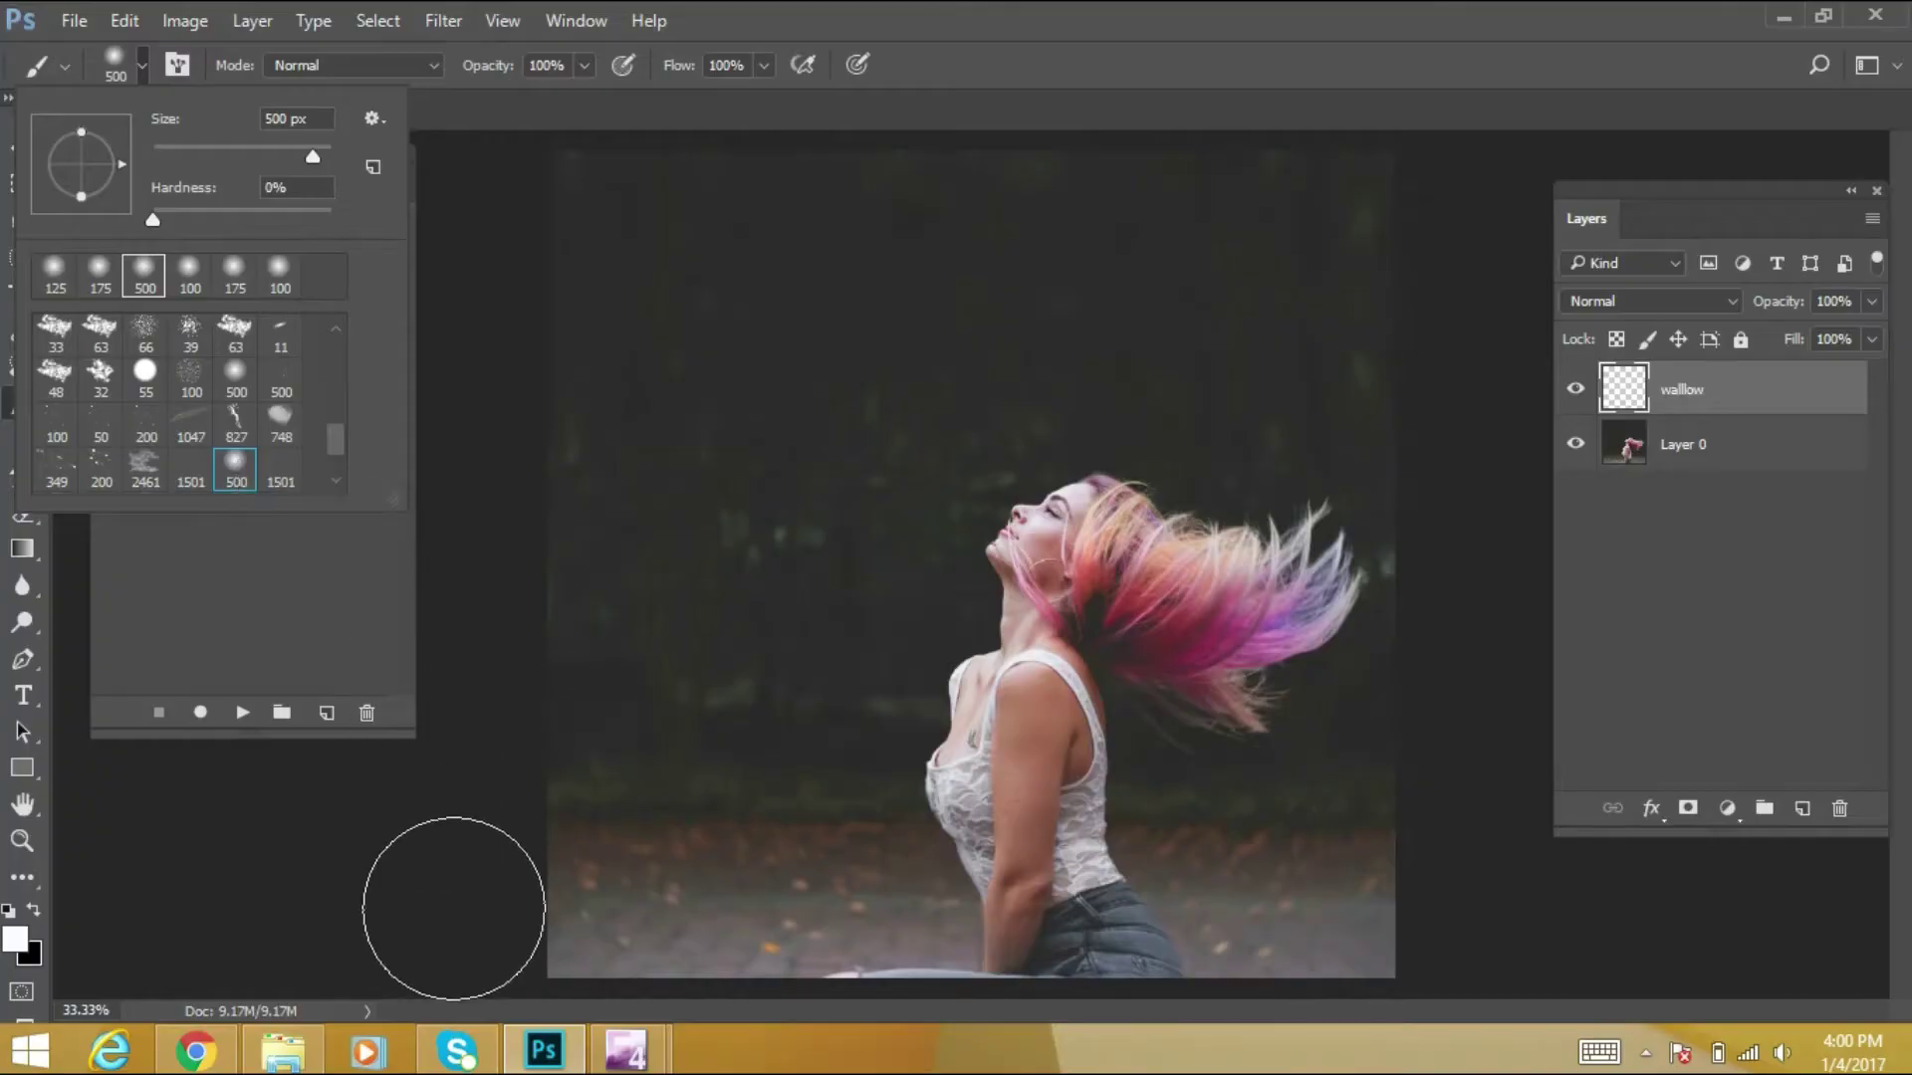
click(431, 875)
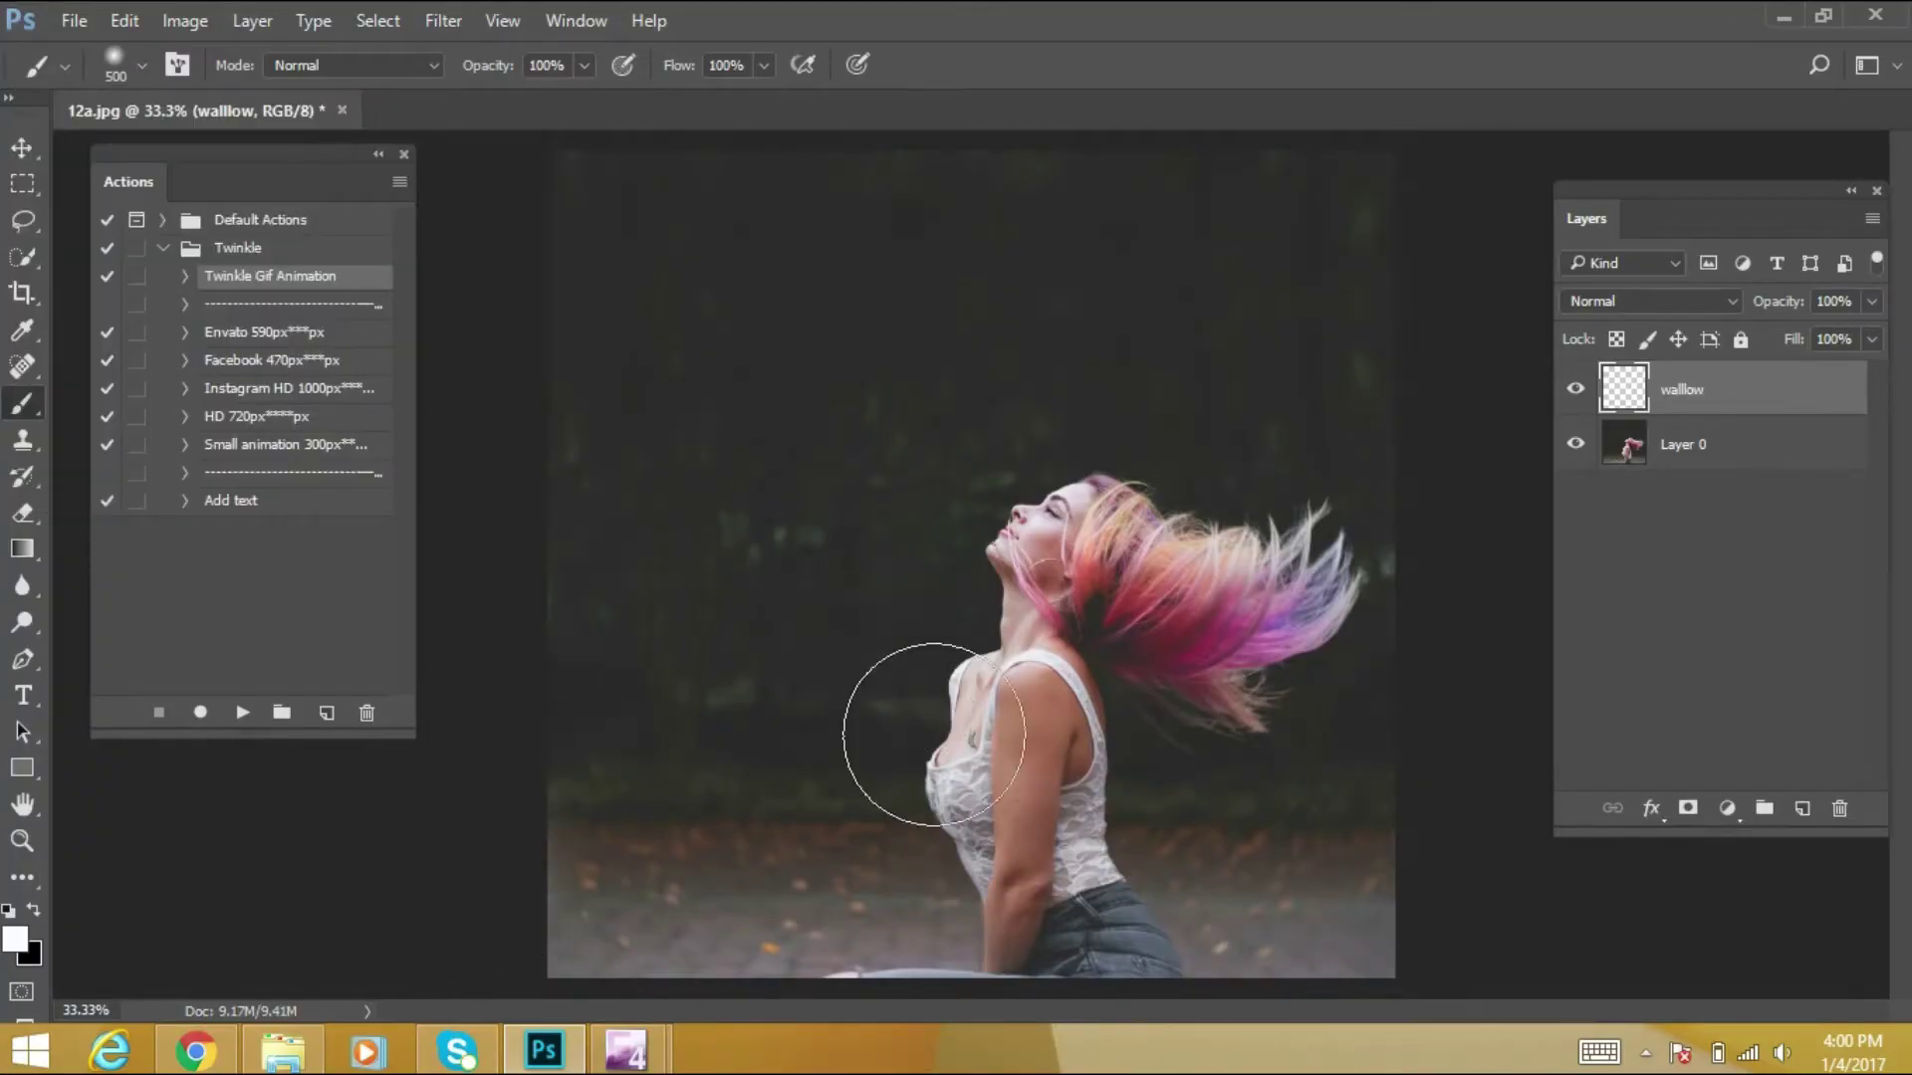
mouse_move(598, 911)
mouse_down()
mouse_move(992, 561)
mouse_move(1310, 313)
mouse_move(1313, 352)
mouse_up()
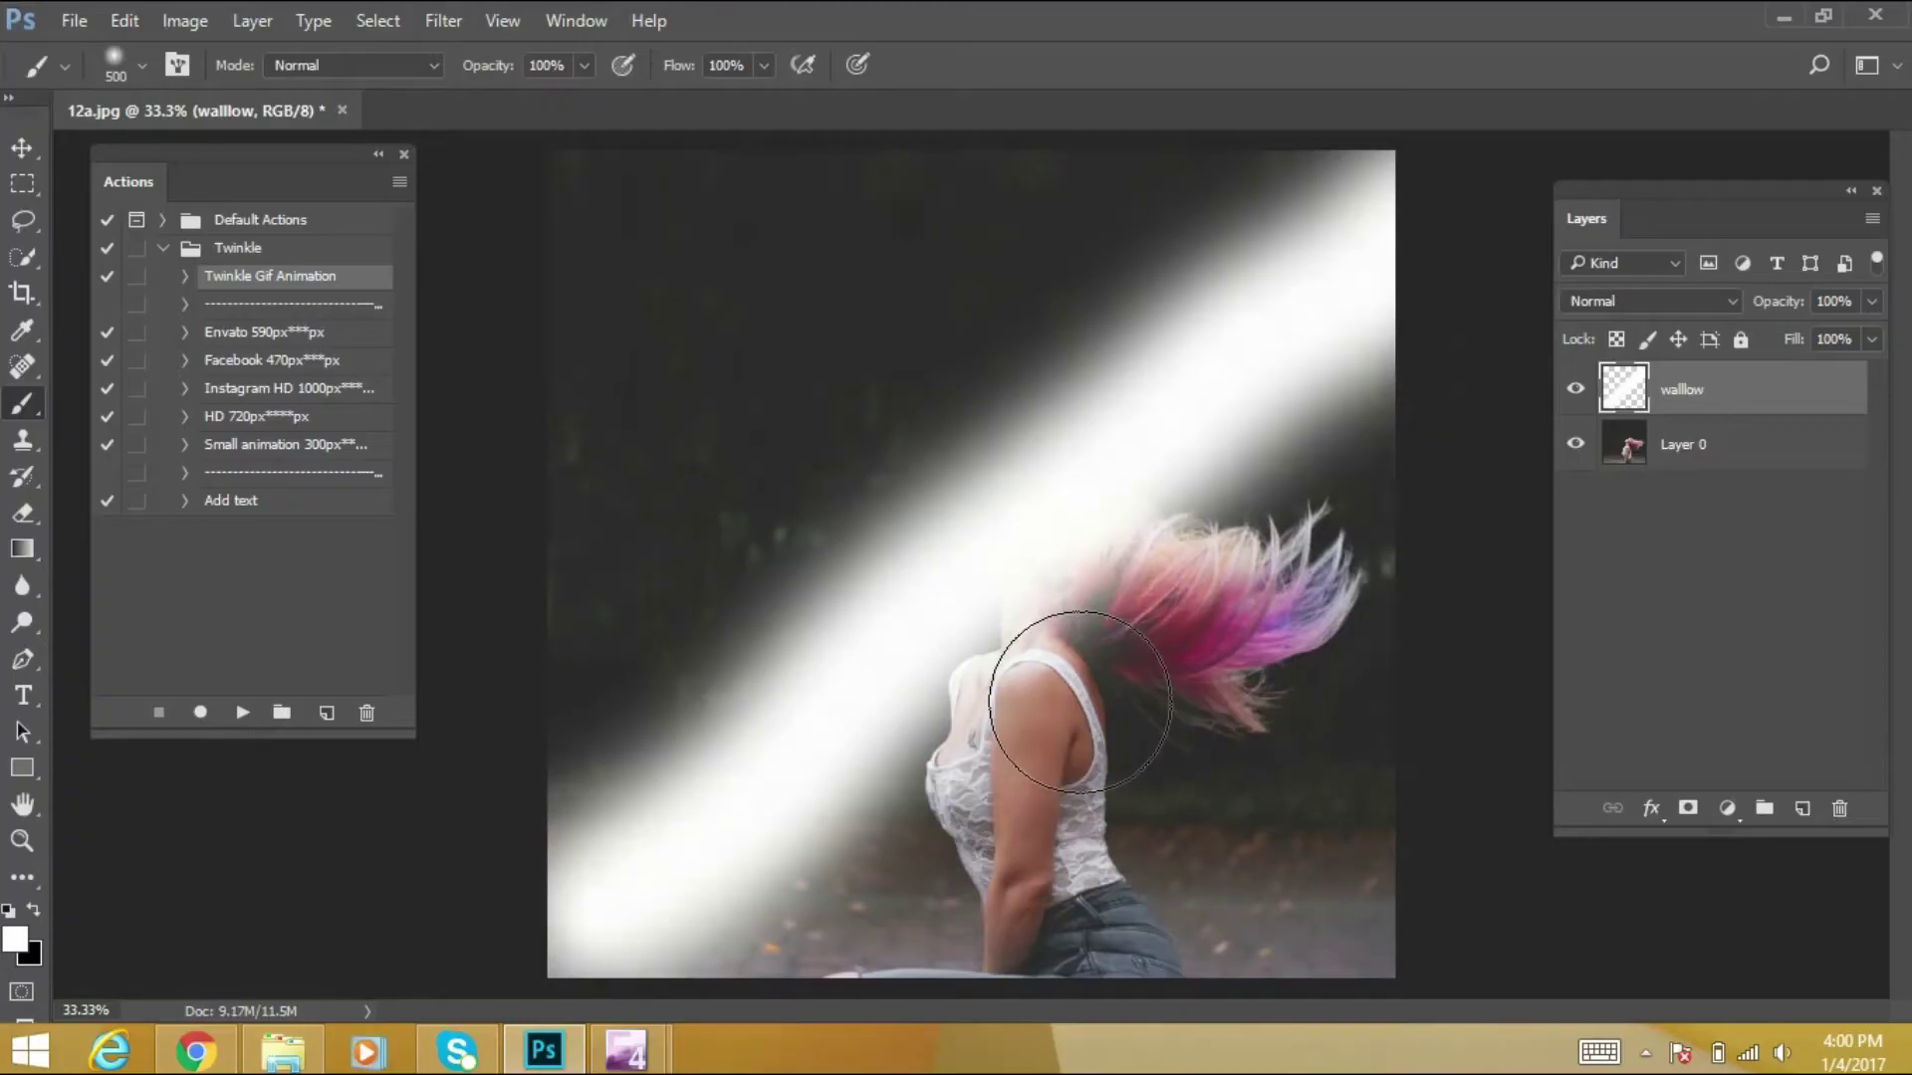
key(ctrl+z)
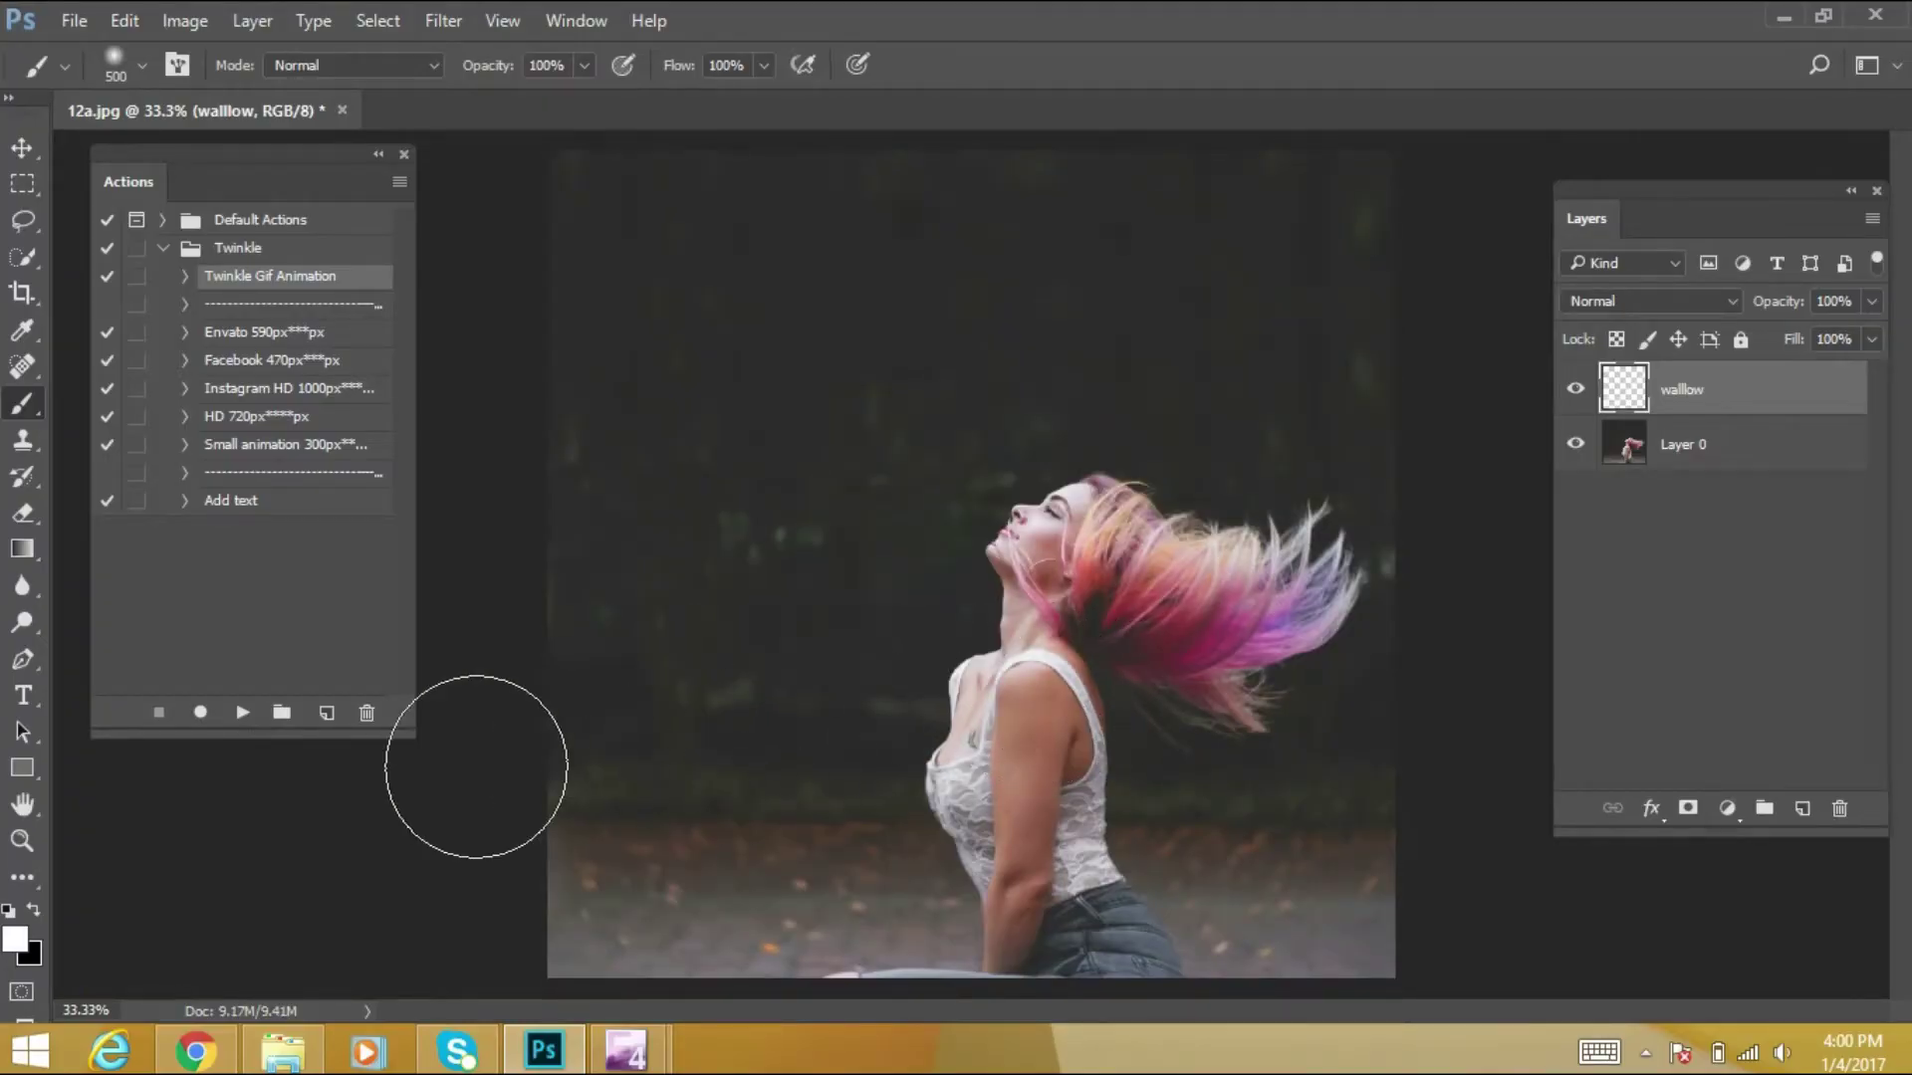
click(476, 767)
shift+click(1399, 259)
click(695, 916)
shift+click(1820, 463)
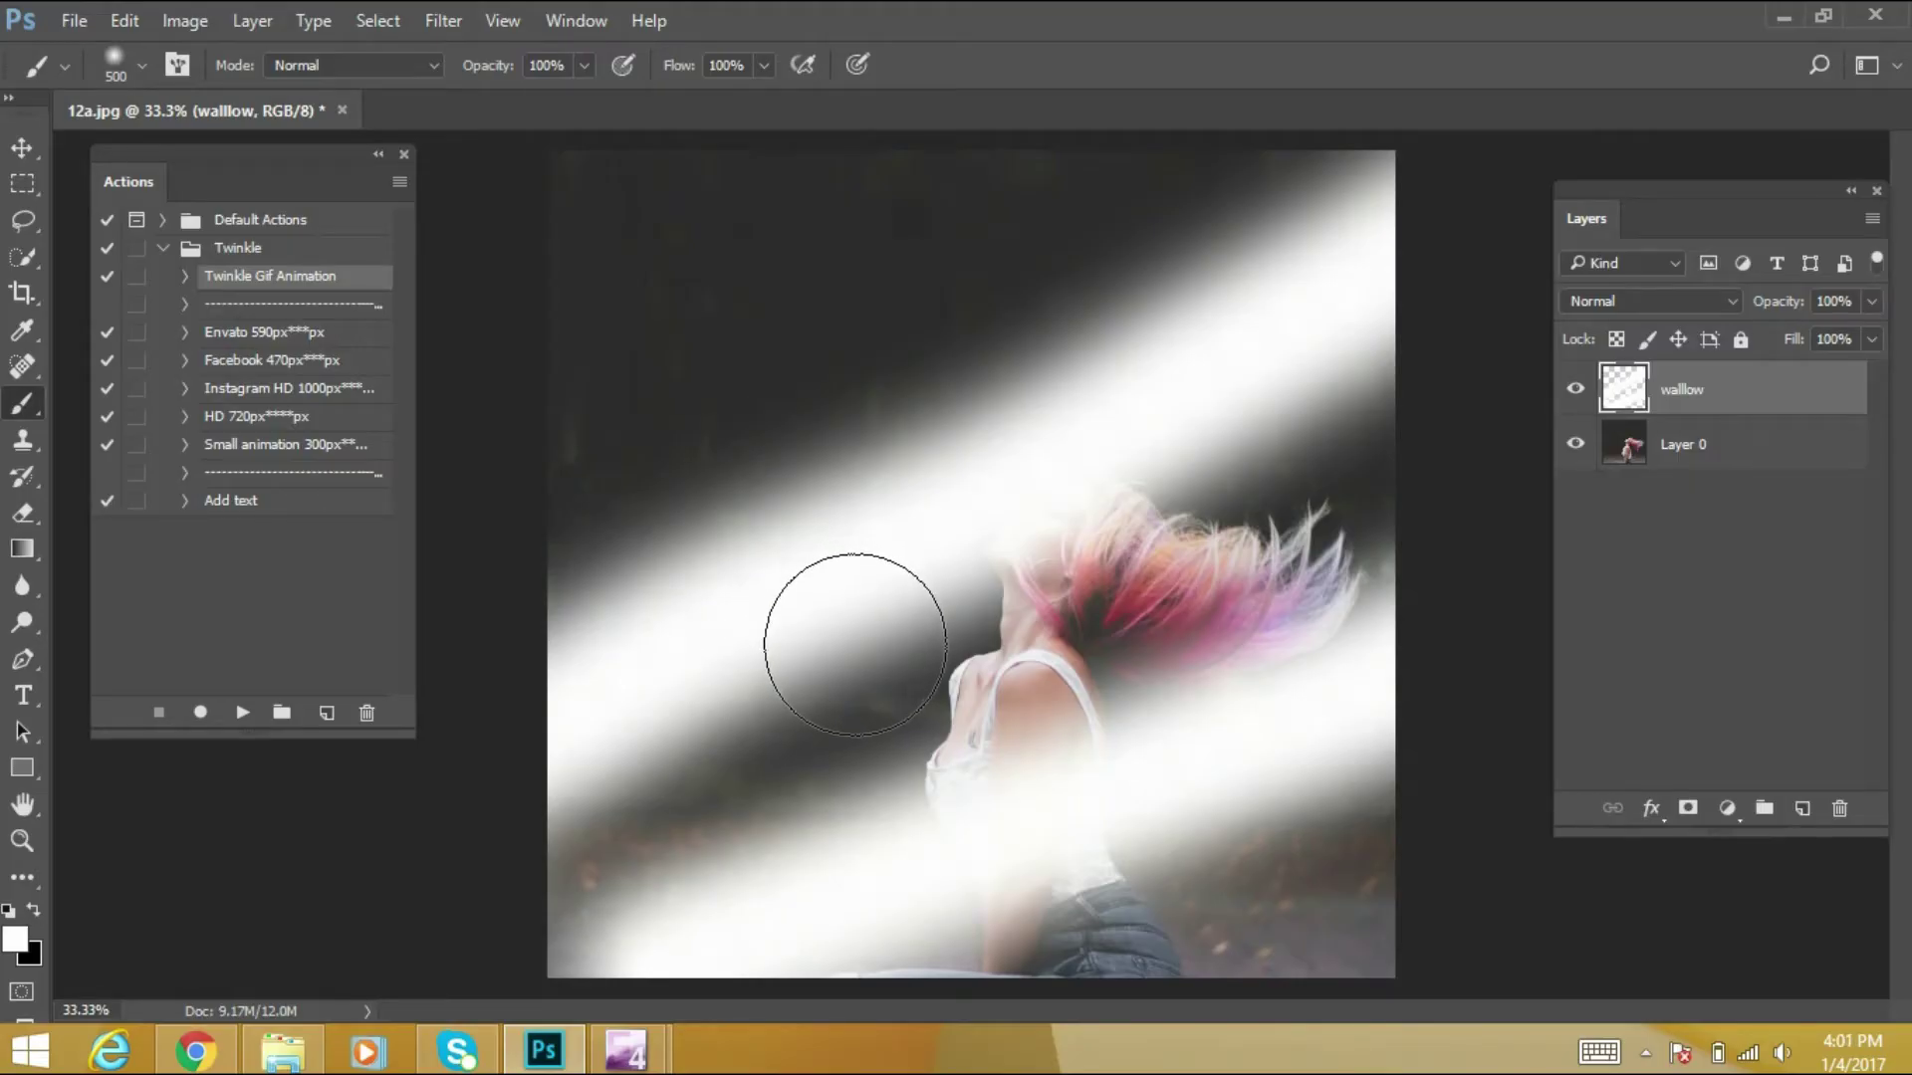
key(ctrl+alt+z)
key(ctrl+alt+z)
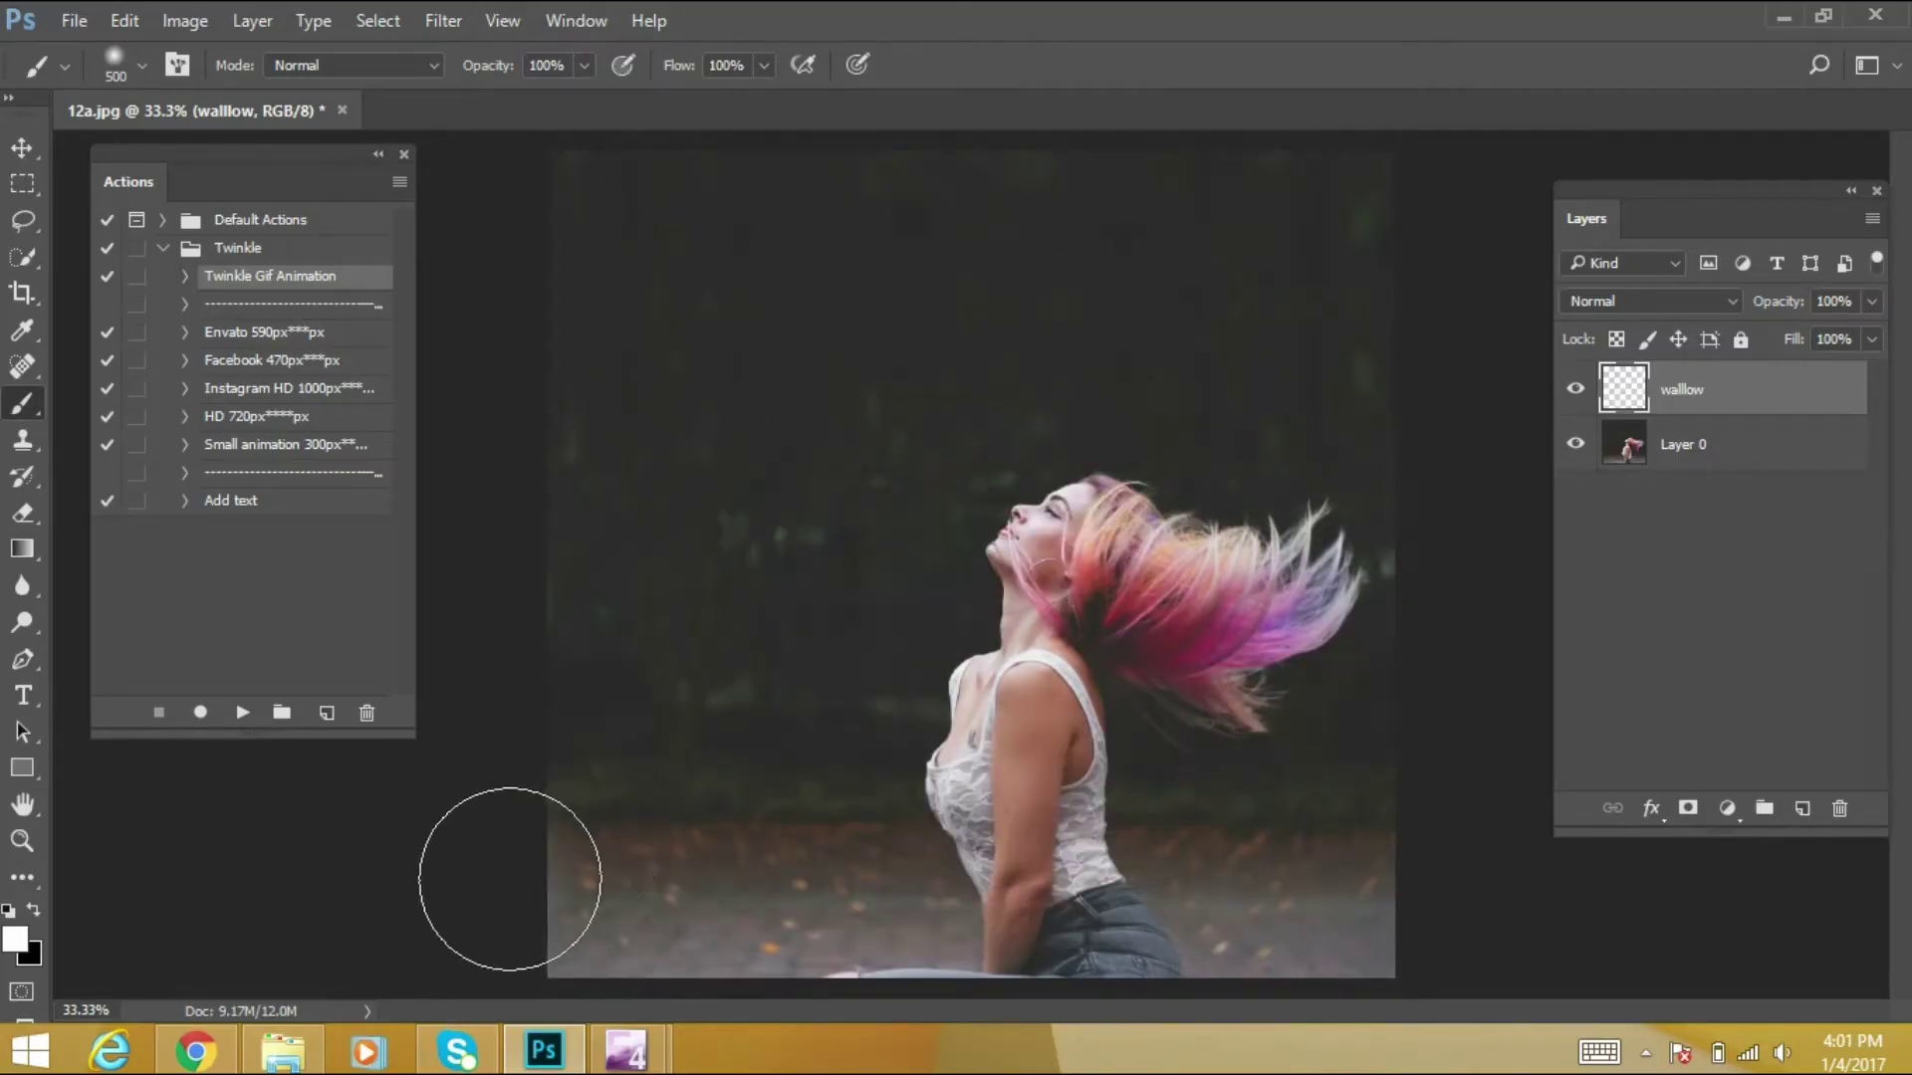
drag(510, 879, 1759, 192)
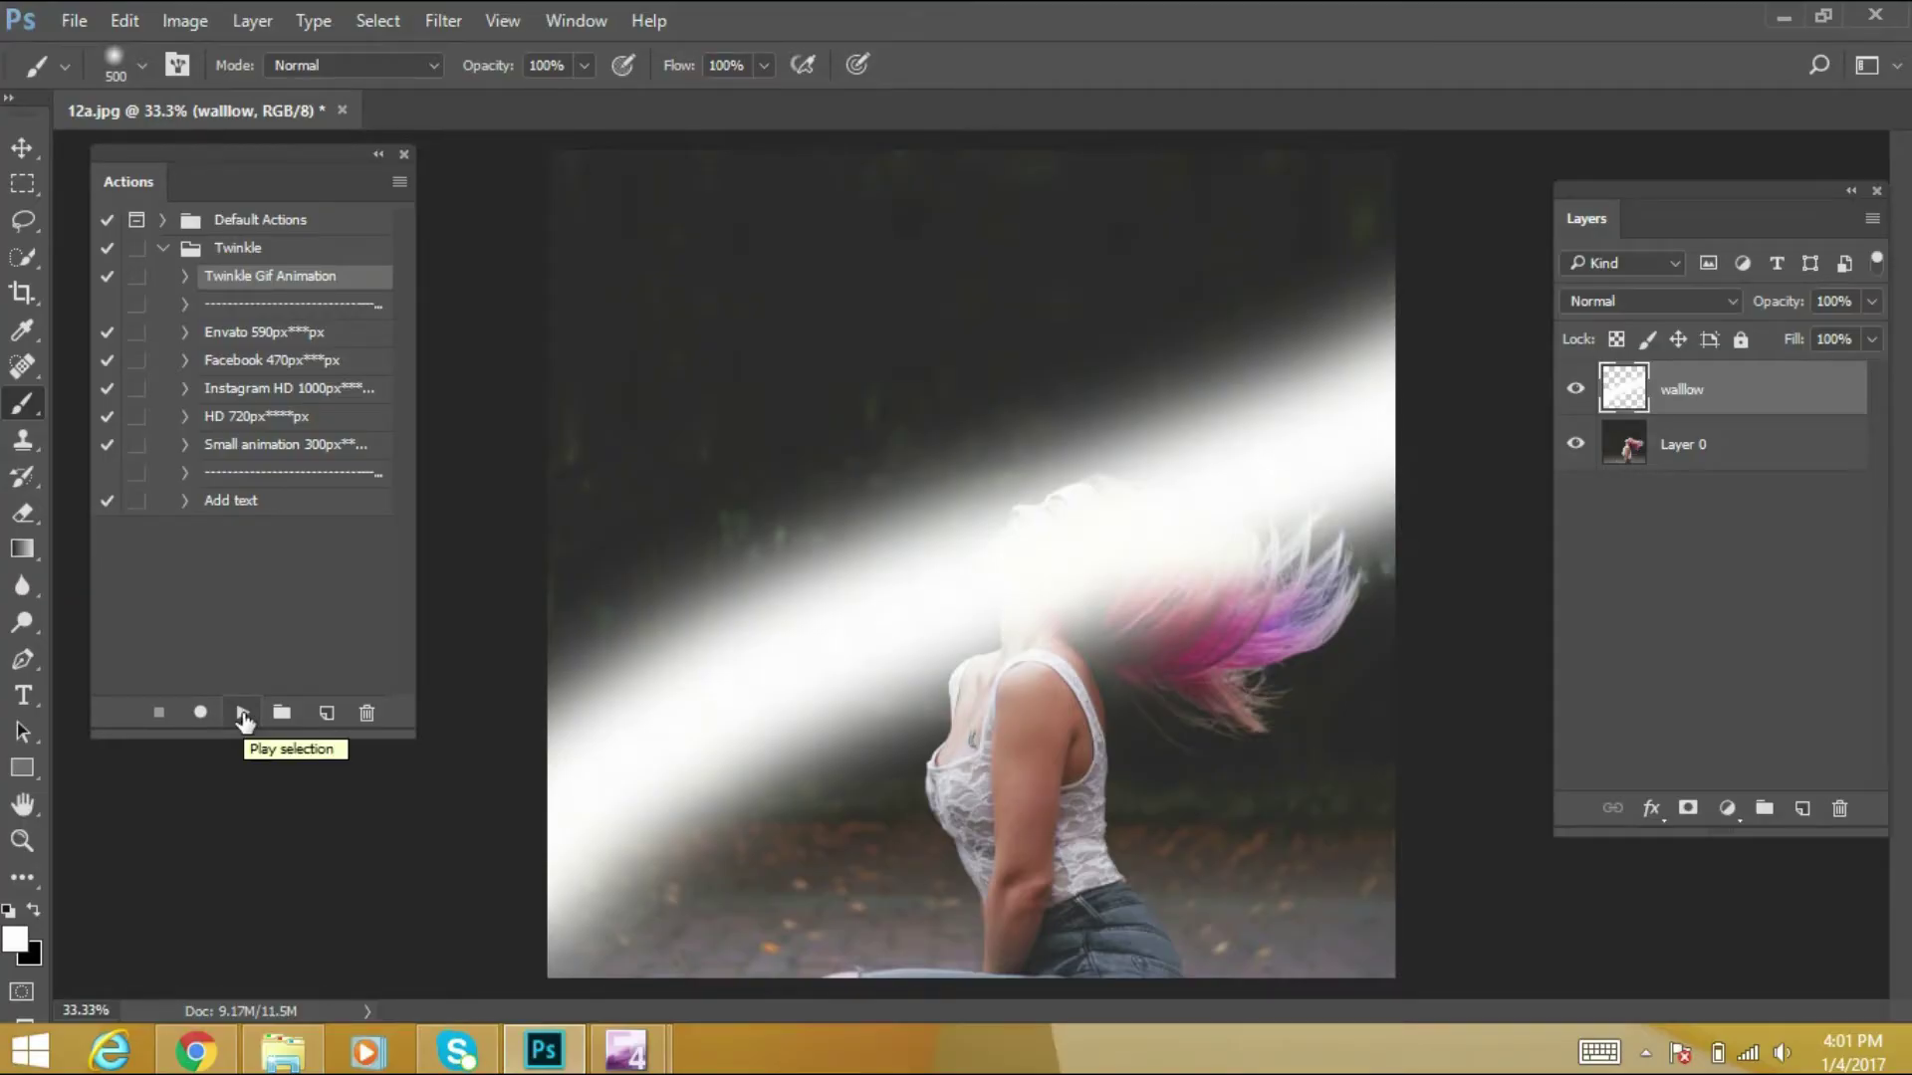
Run Twinkle Gif Animation, then show the Timeline rewound to the first frame
click(242, 715)
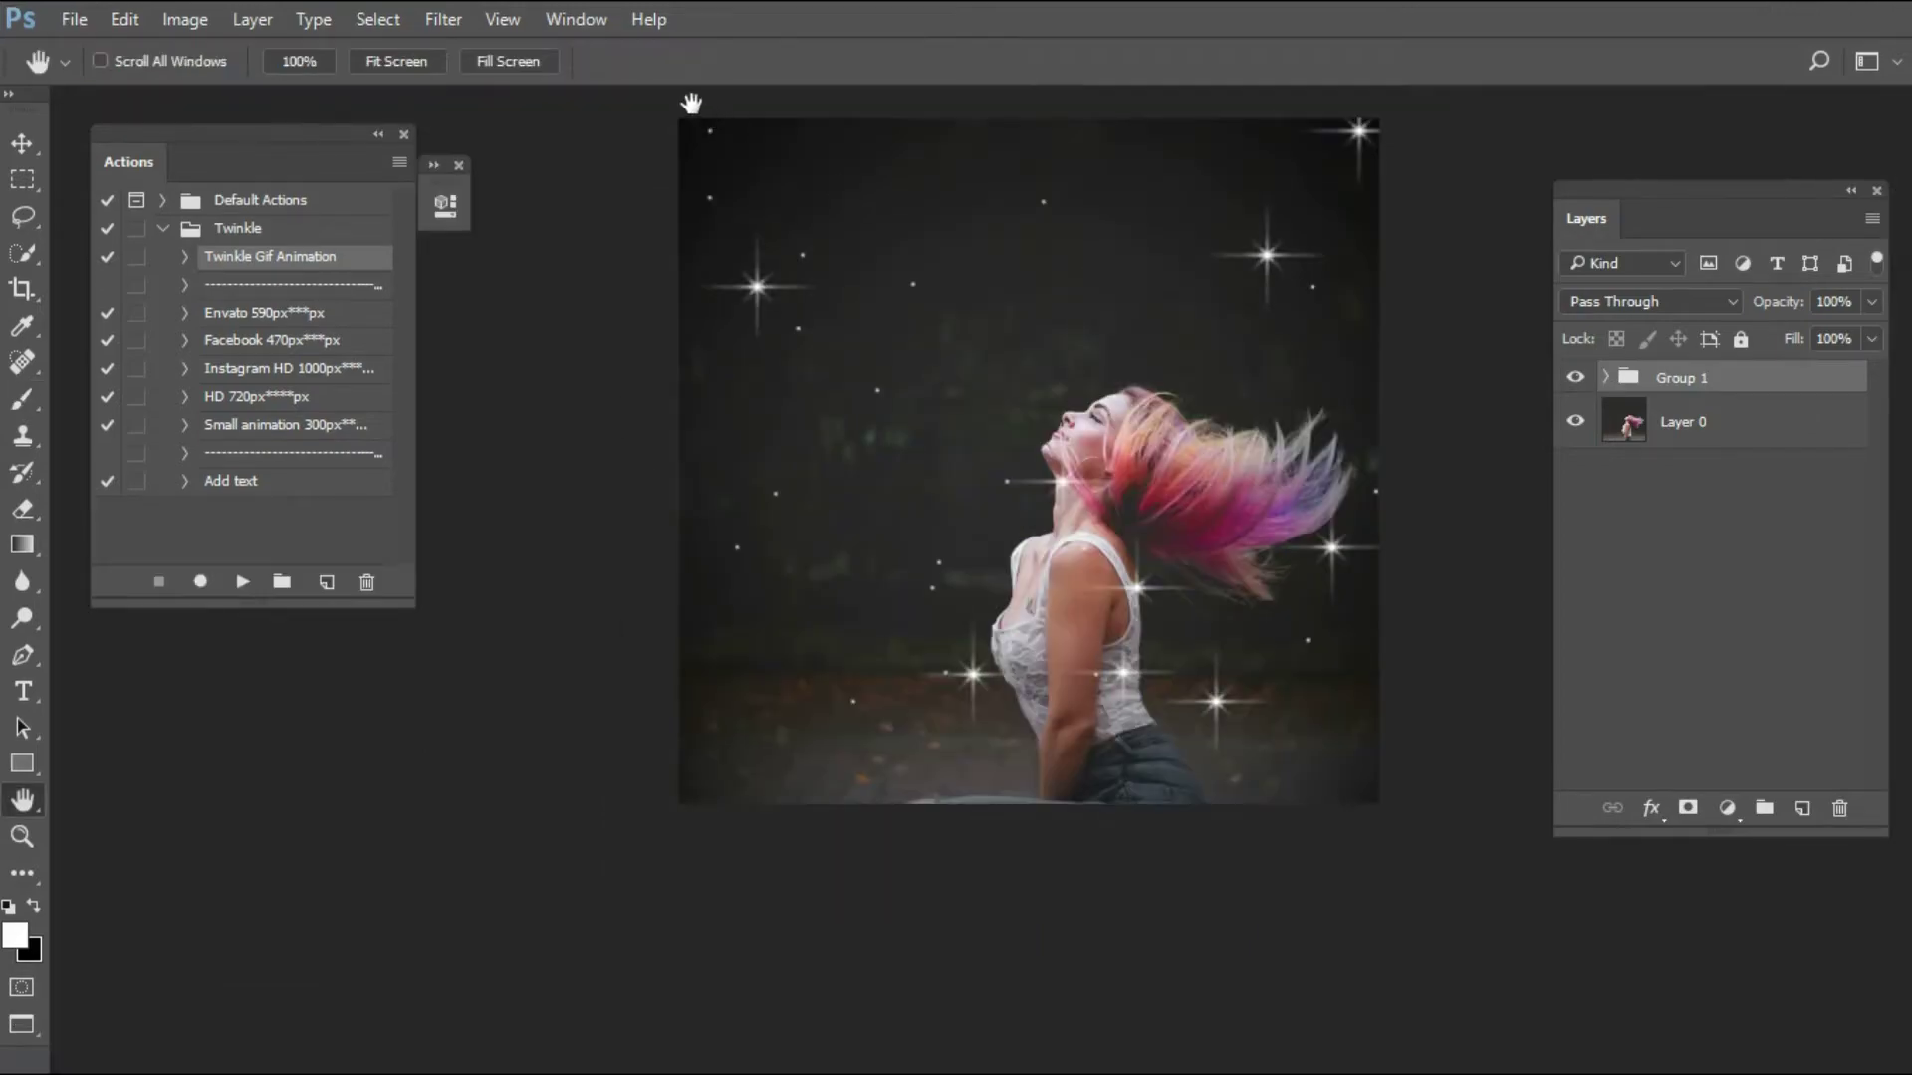
click(578, 20)
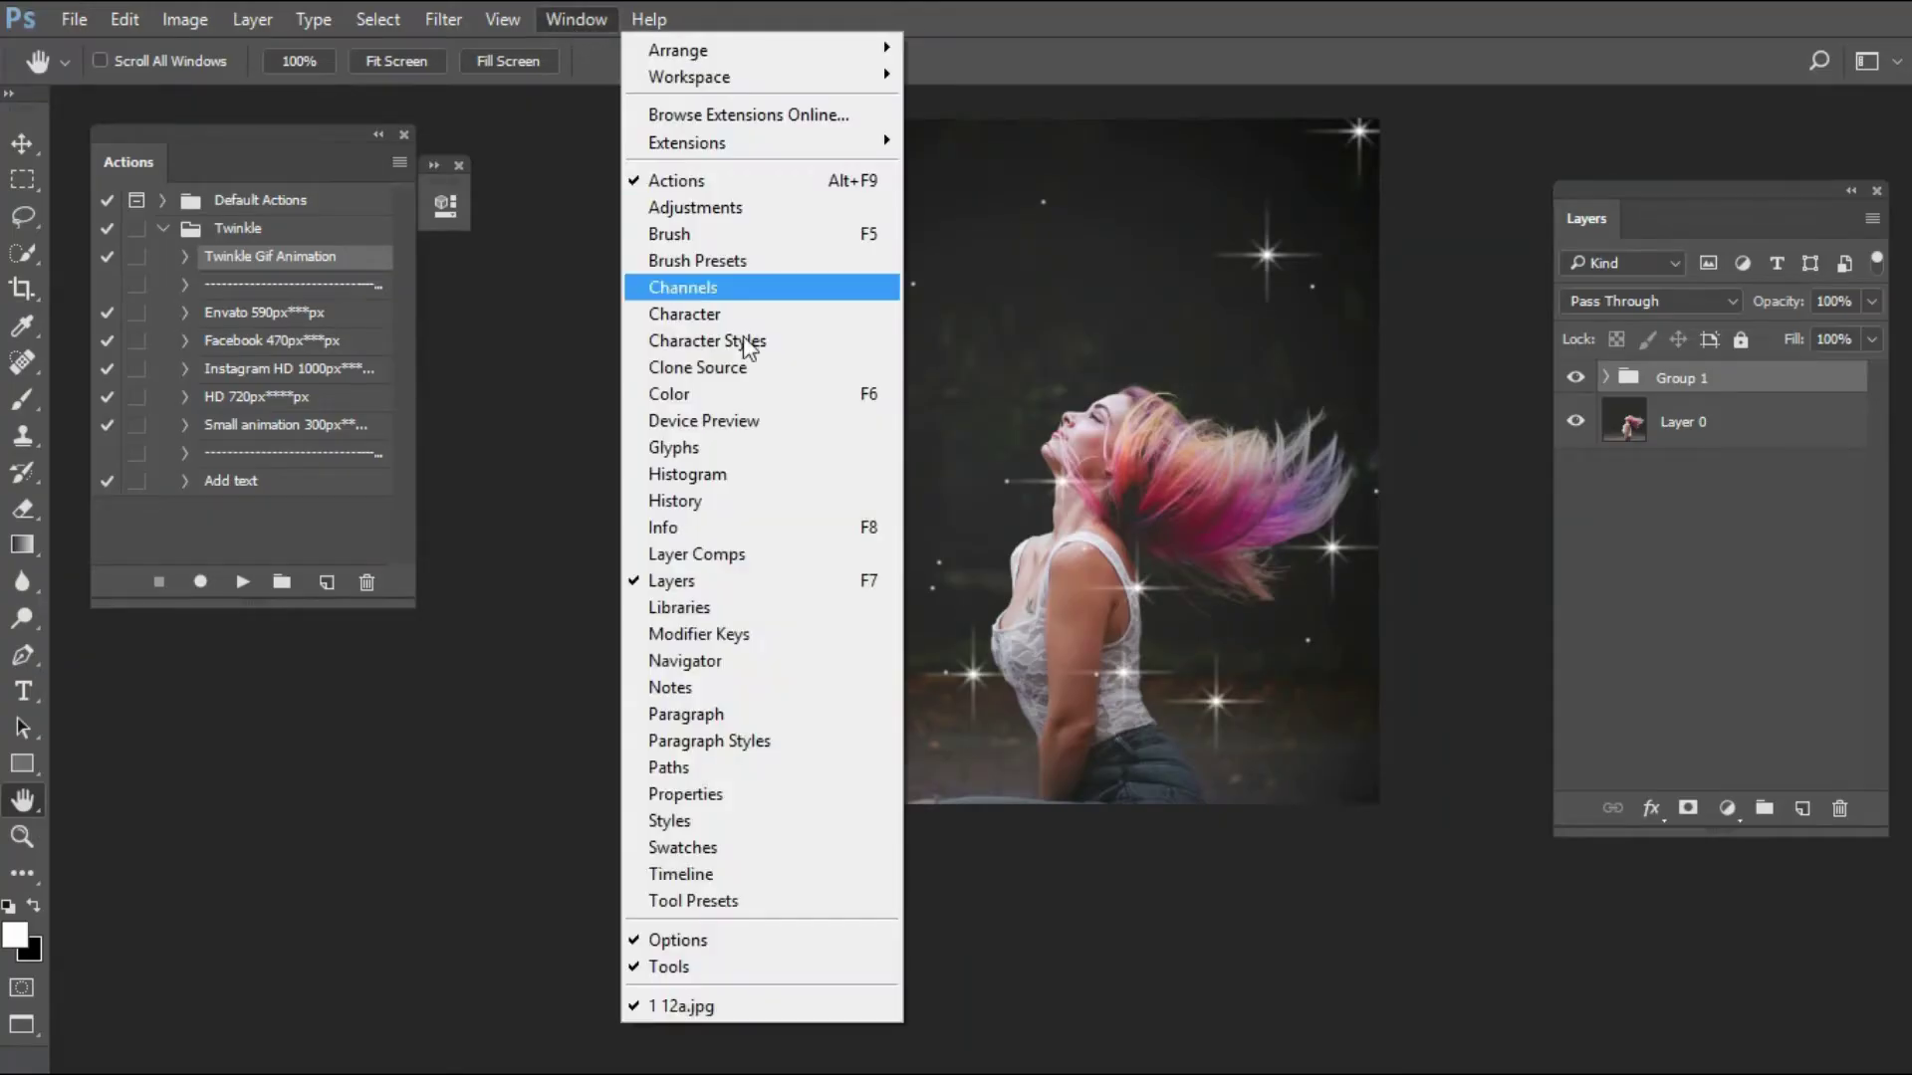
click(713, 870)
drag(498, 912, 434, 922)
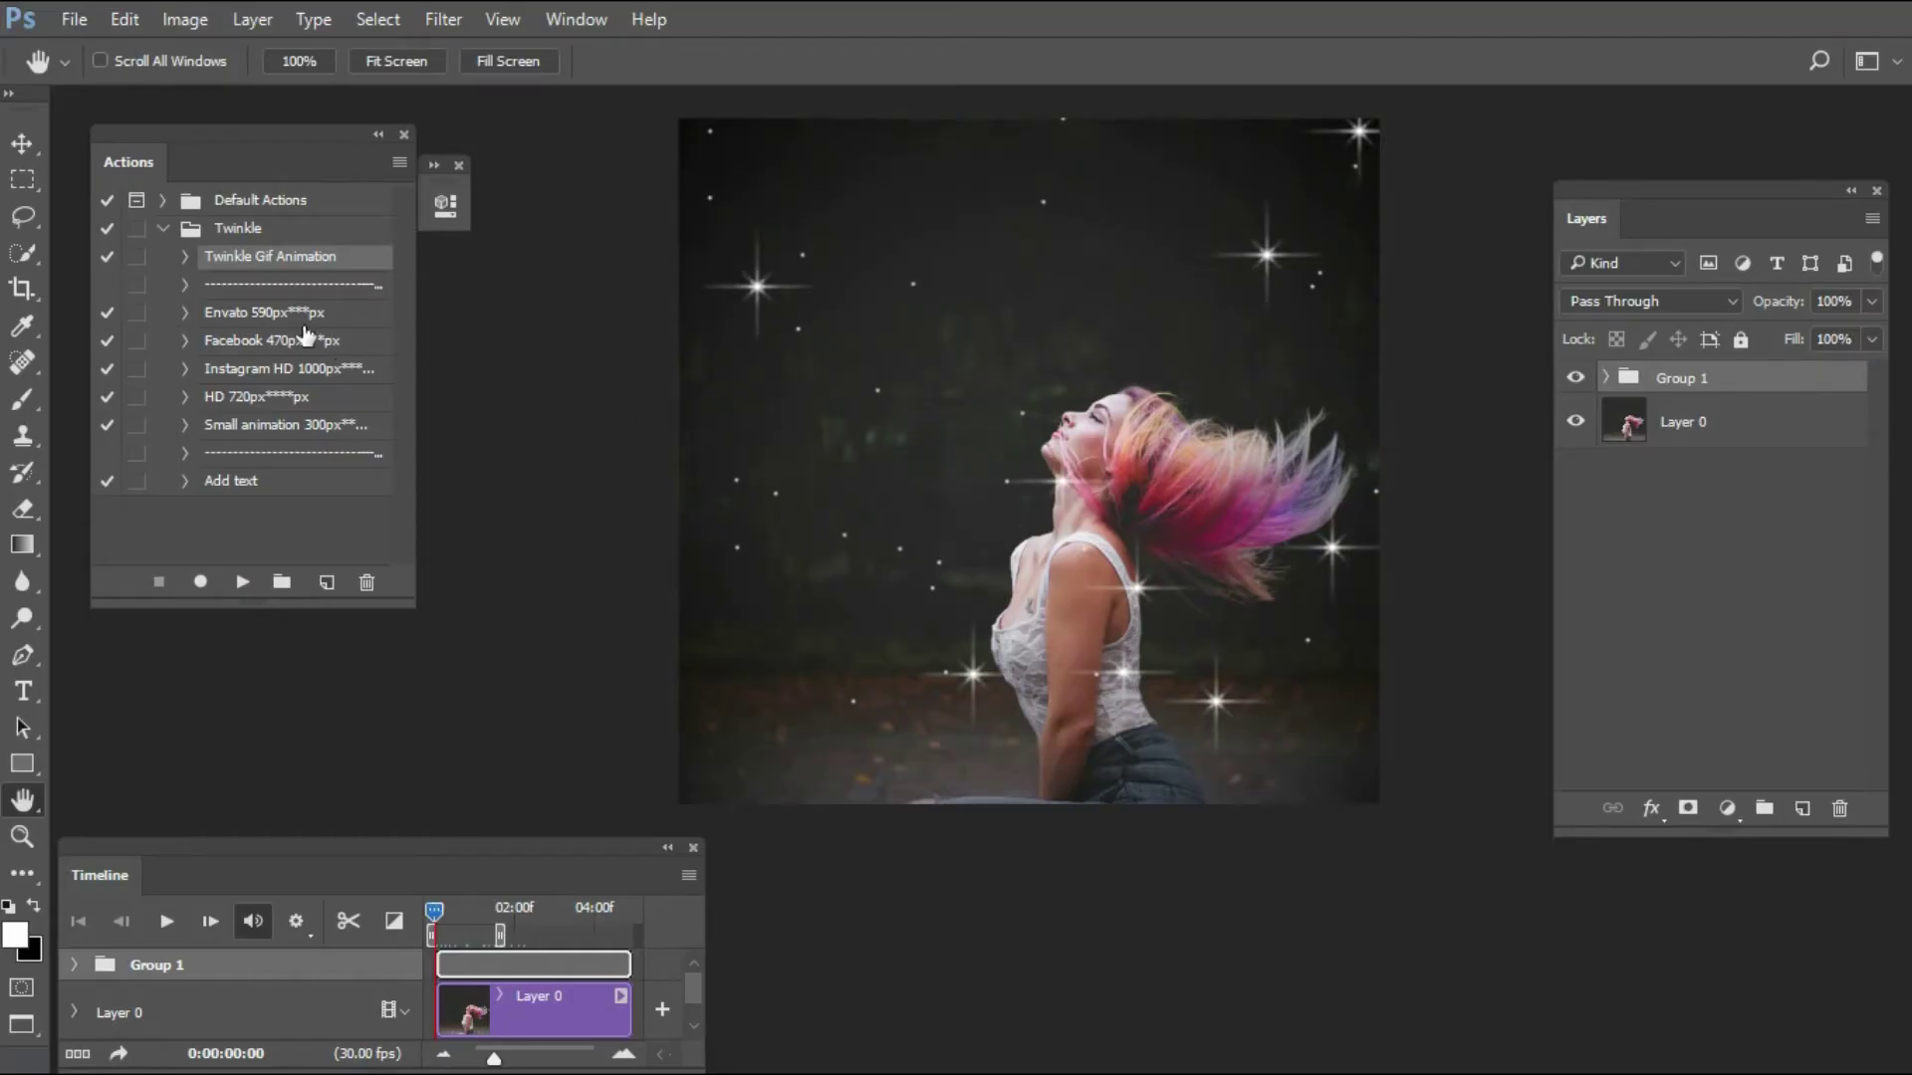
Resize the animation with the HD 720px action
click(269, 316)
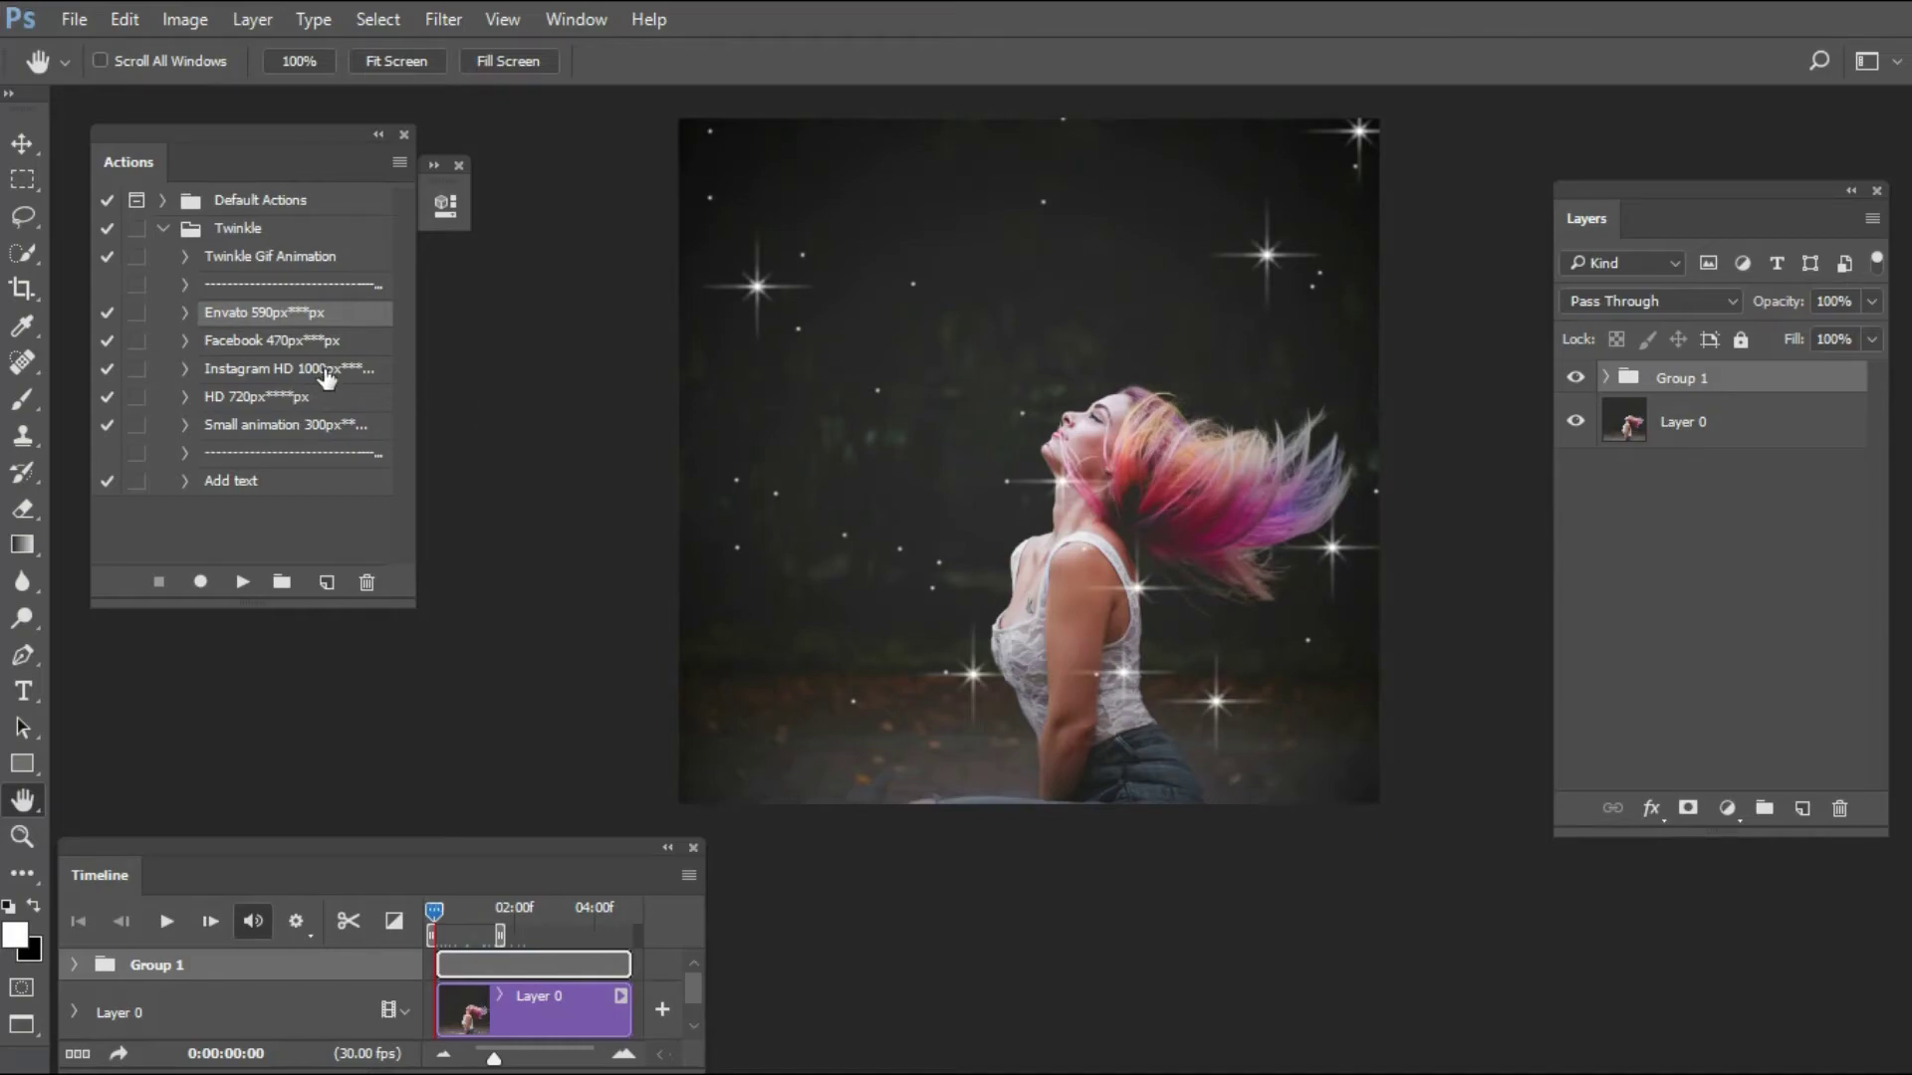
click(251, 404)
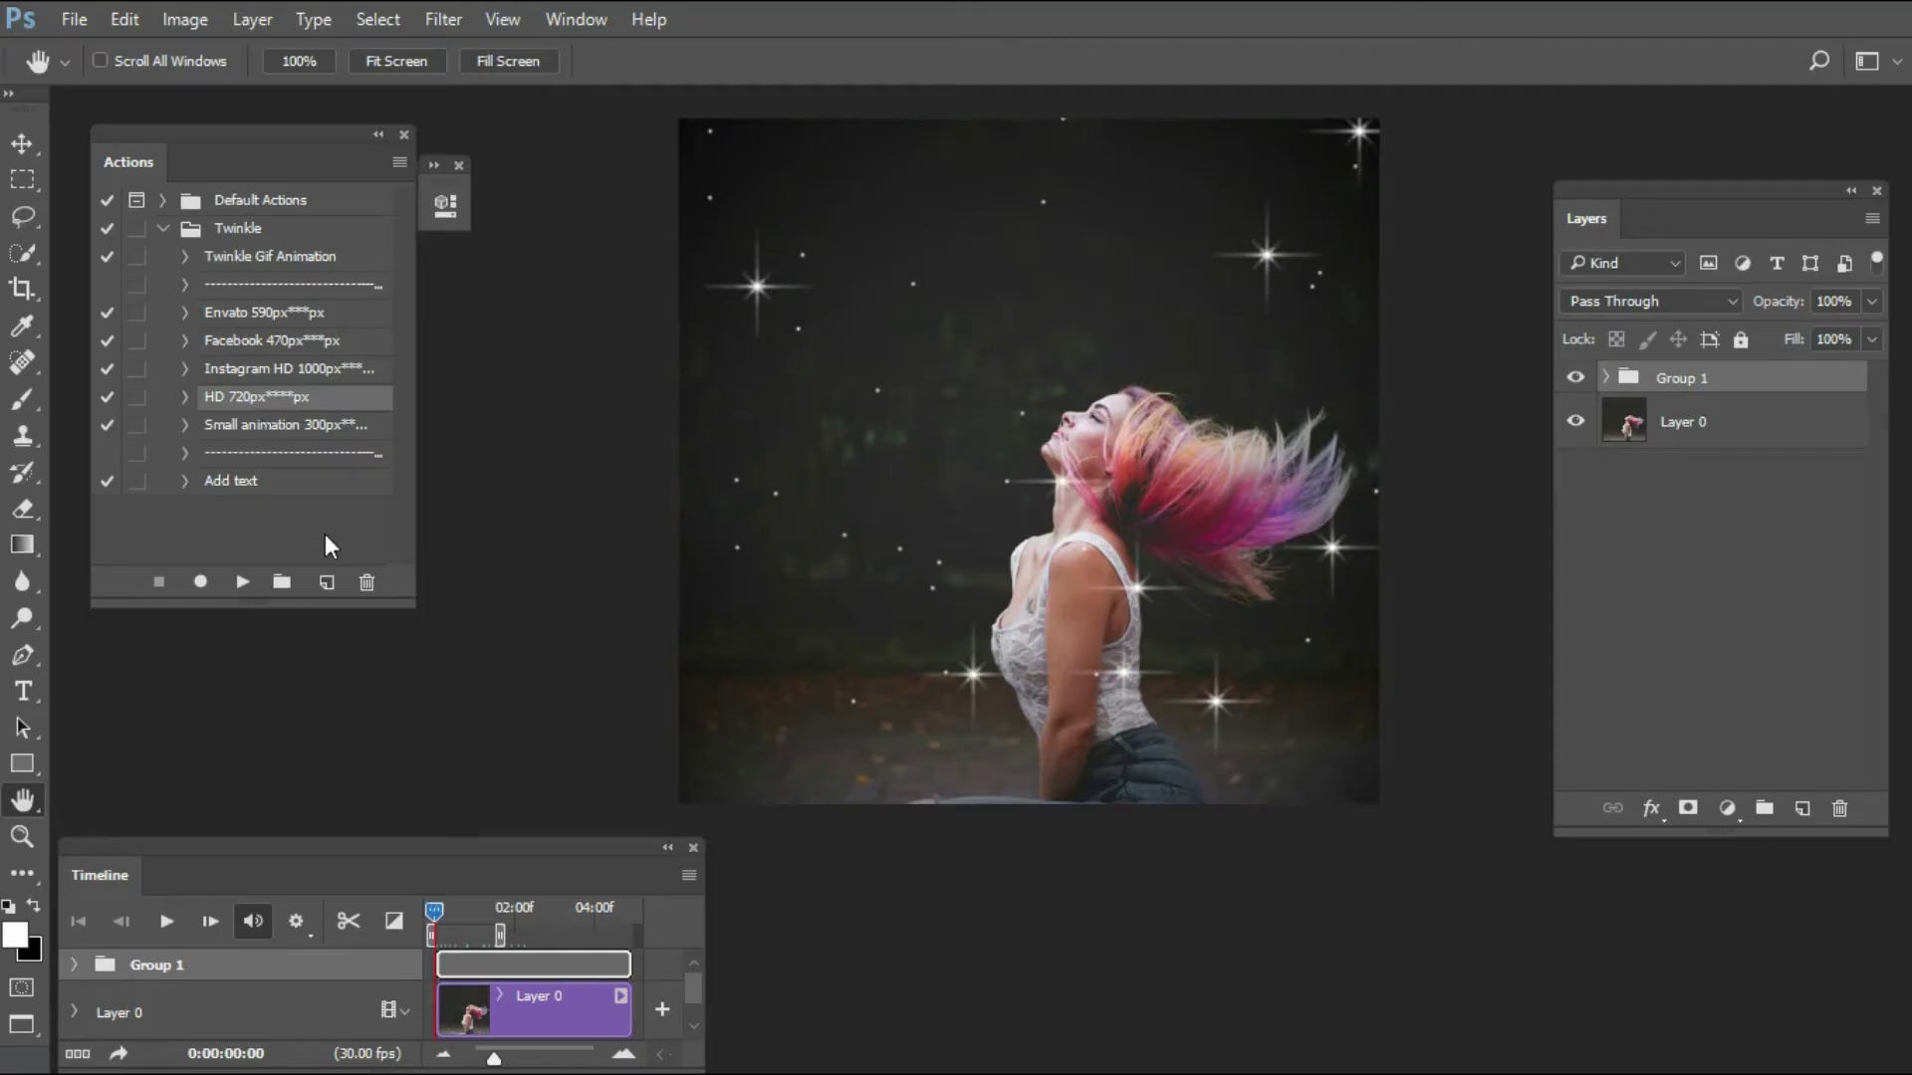
click(242, 588)
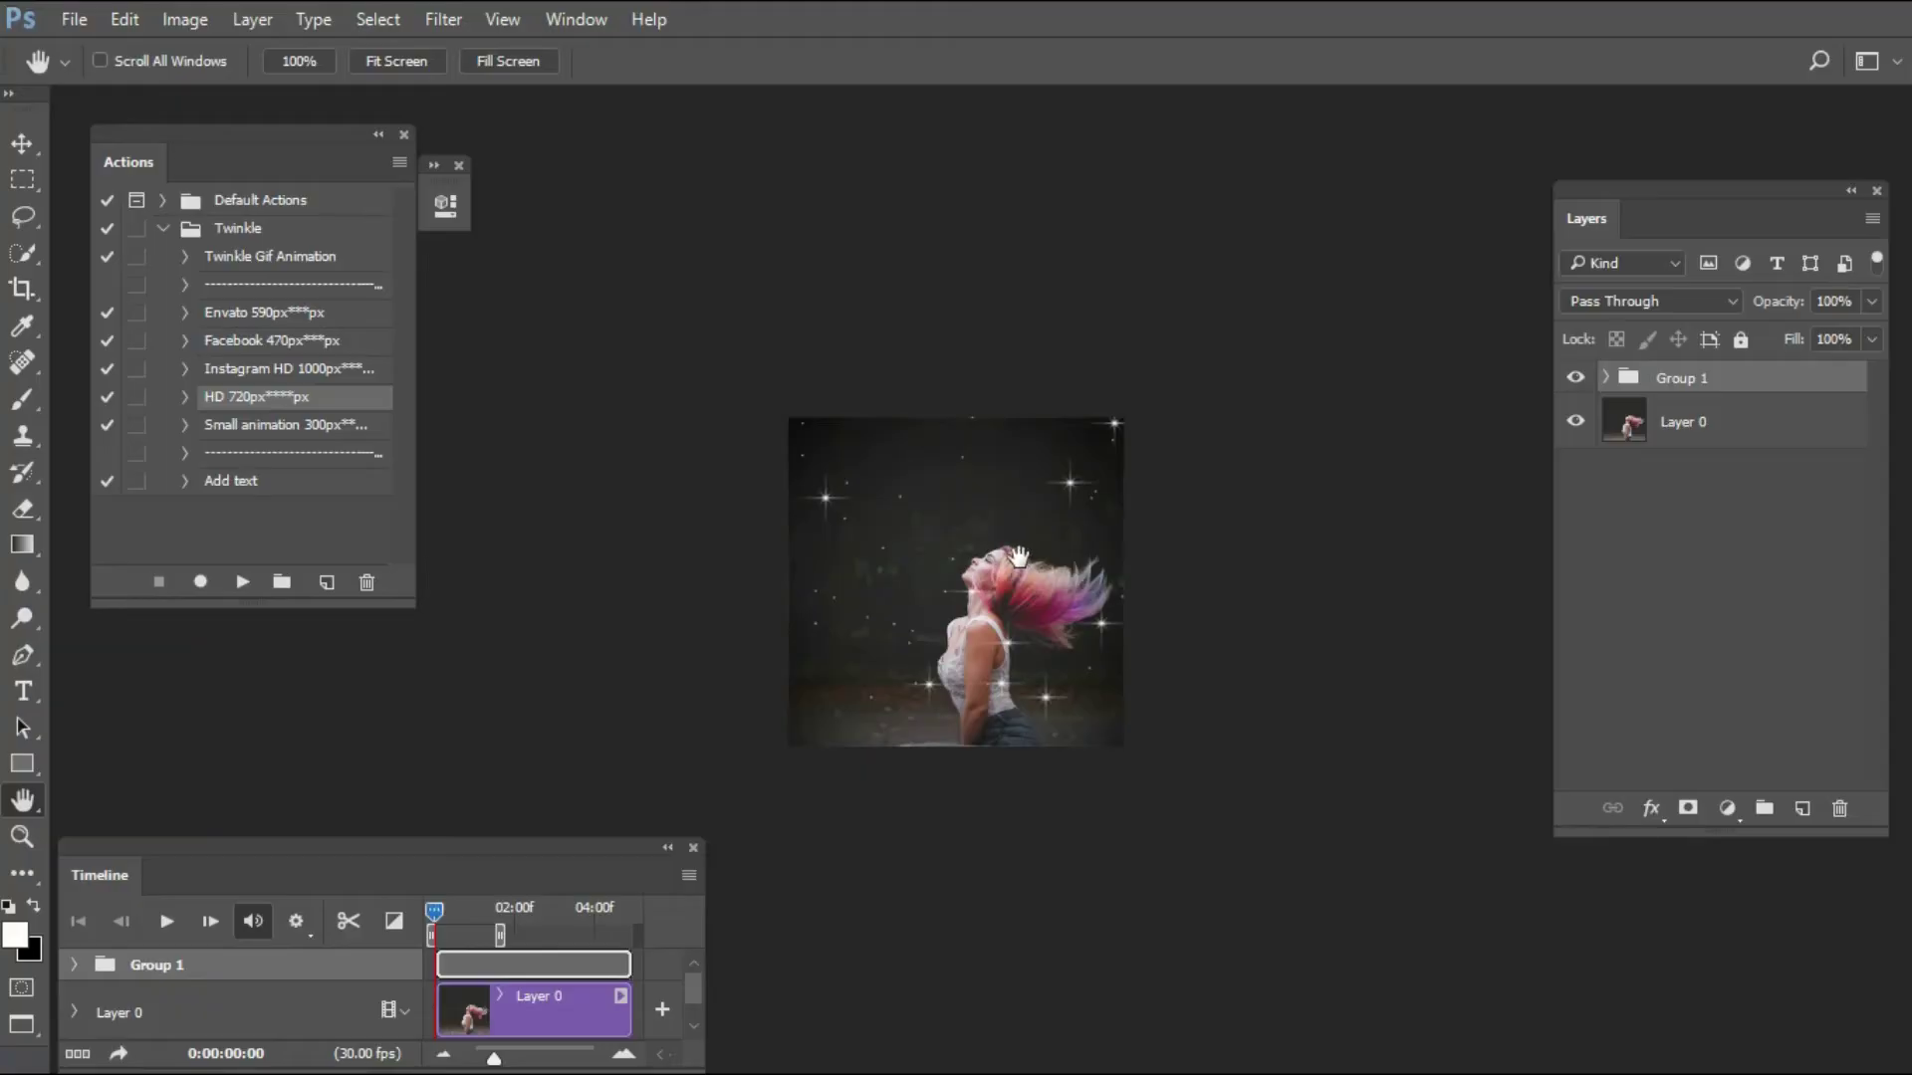
Confirm the image size is 720 x 703 in Image Size
click(178, 27)
mouse_move(239, 289)
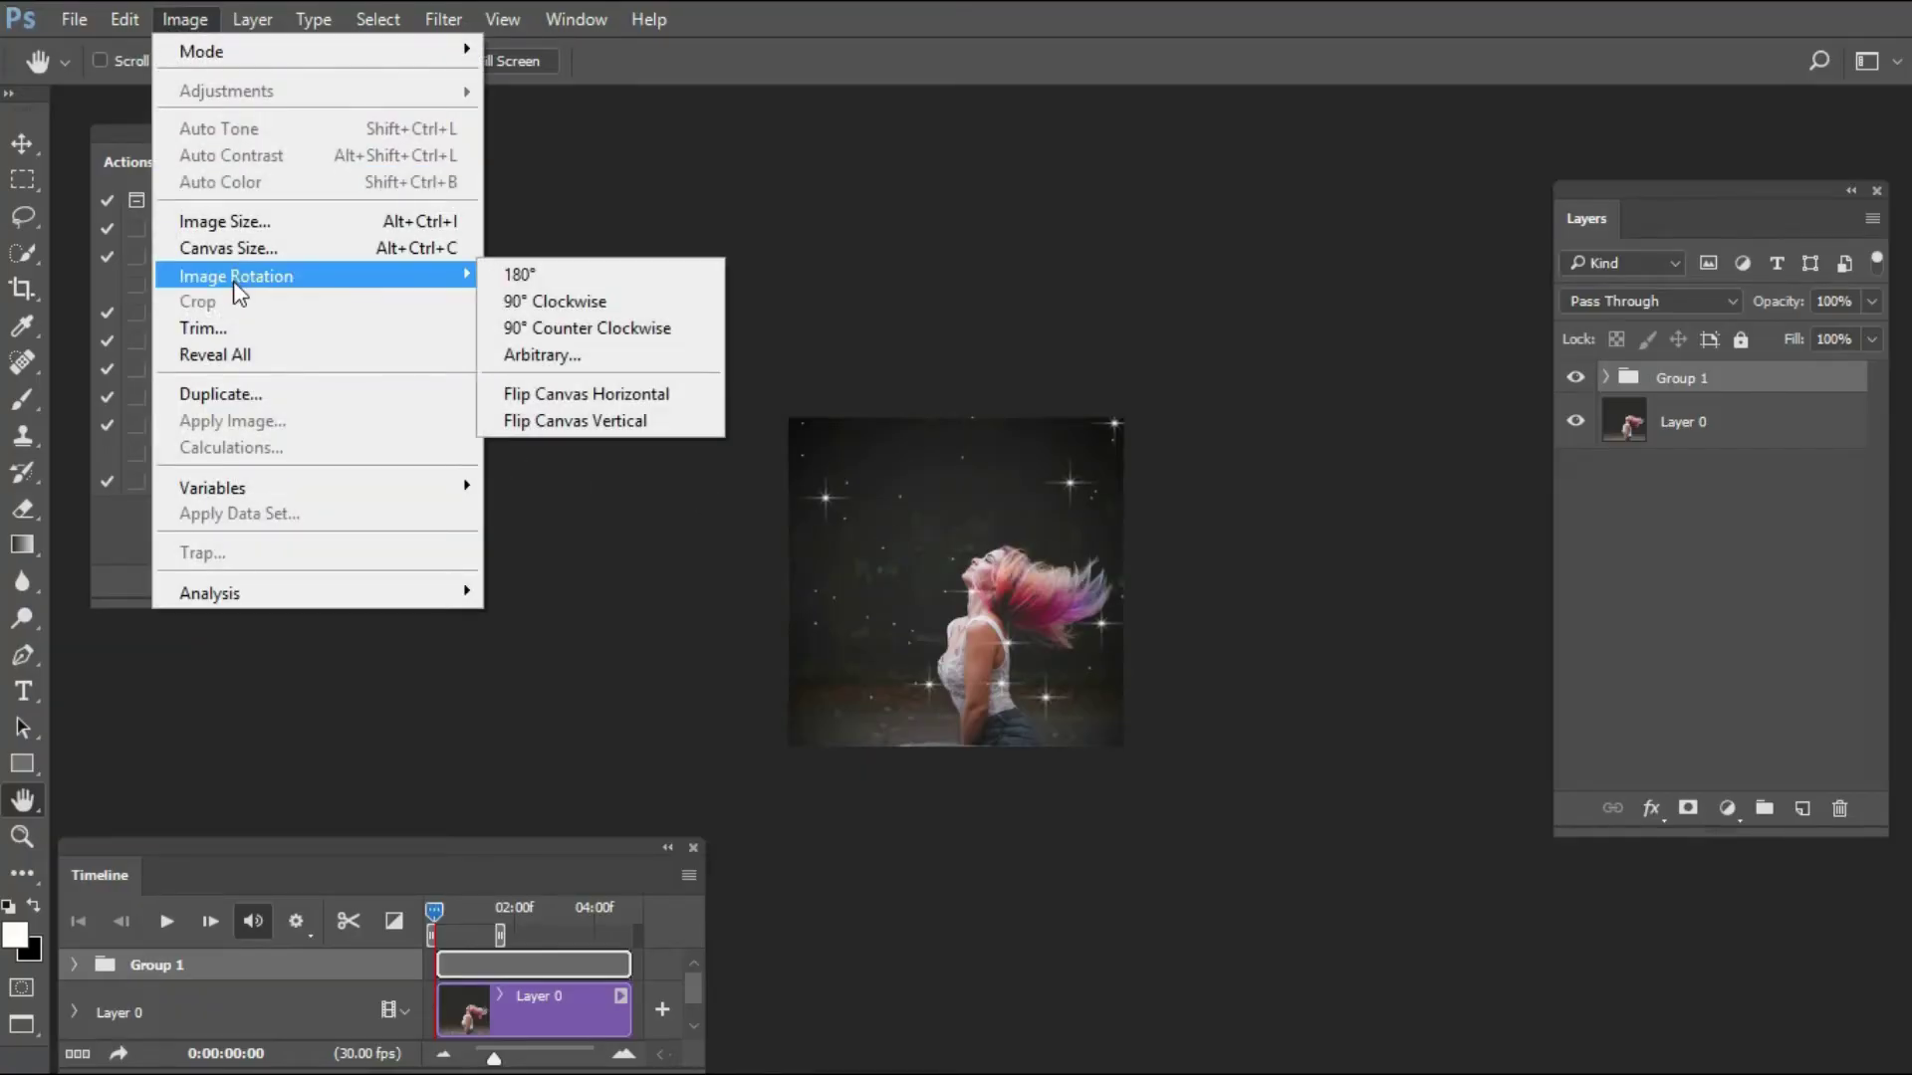
click(225, 221)
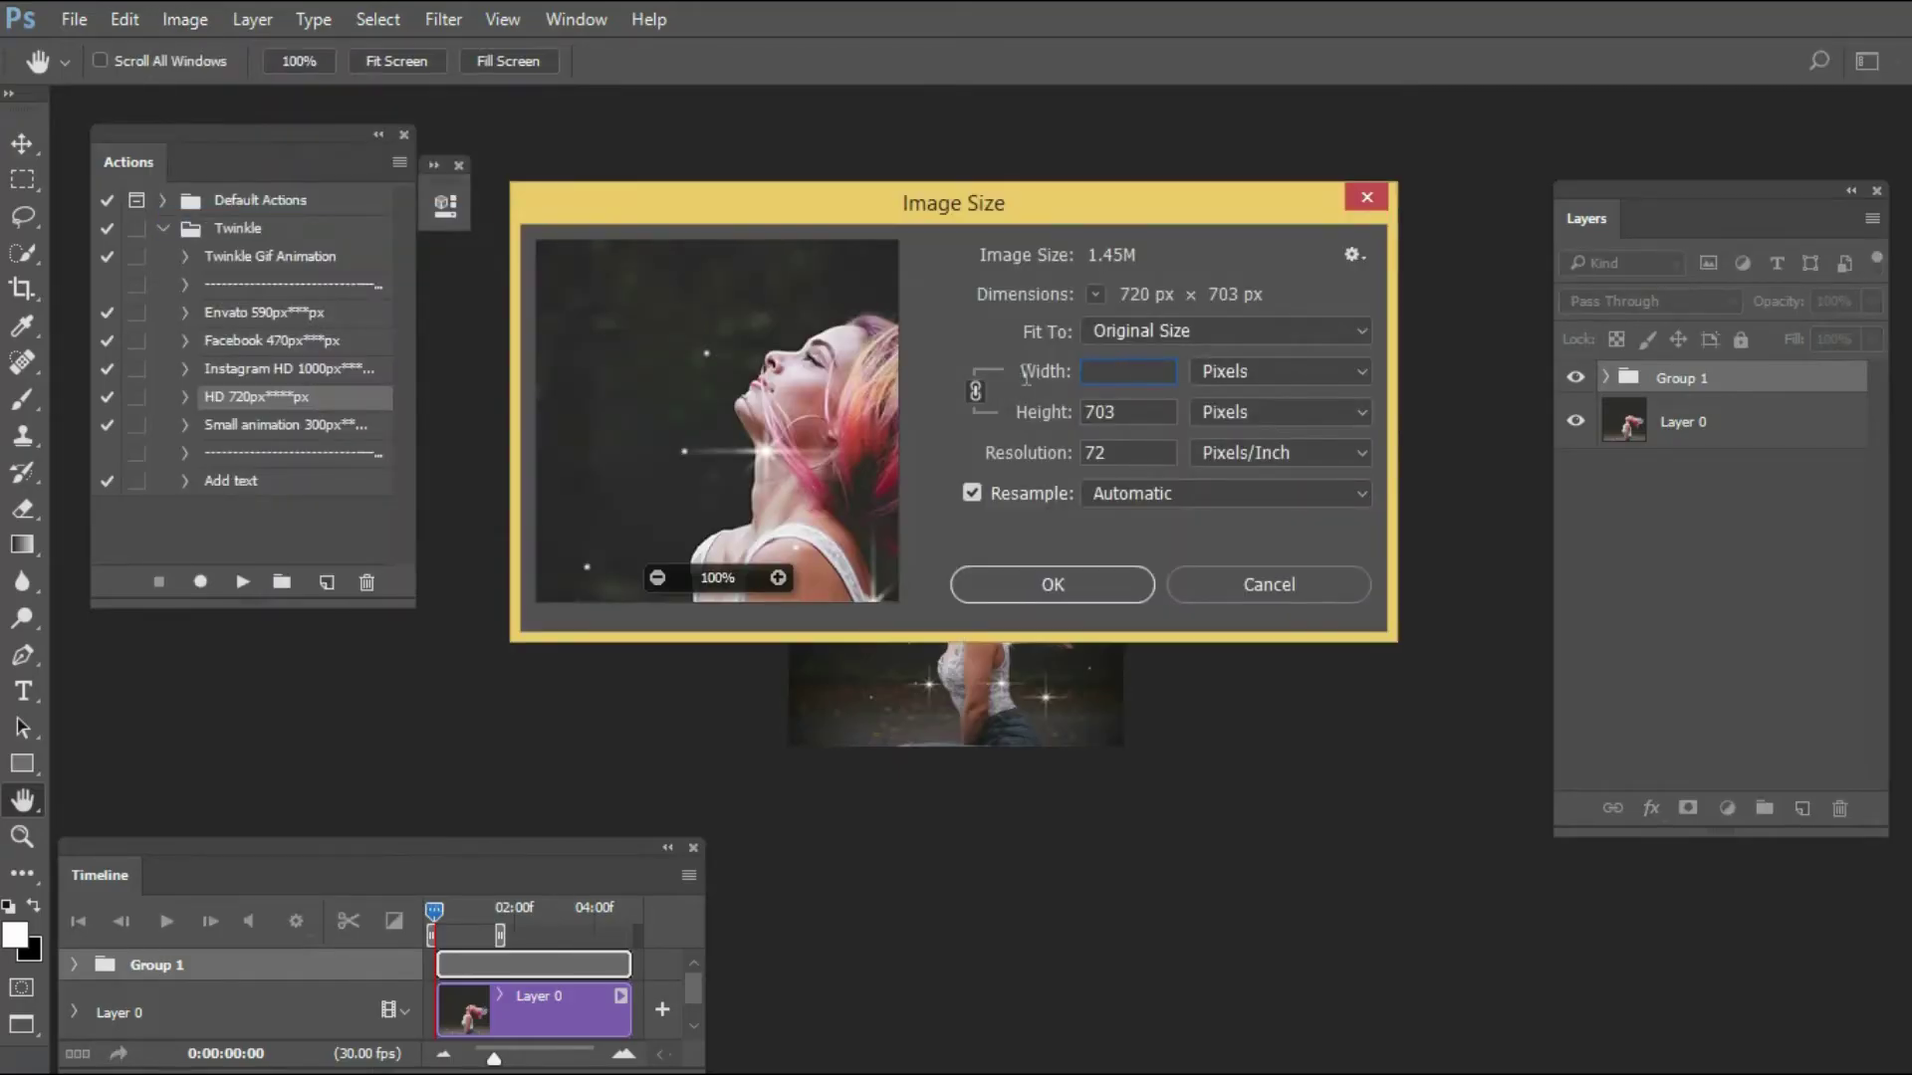
click(1095, 596)
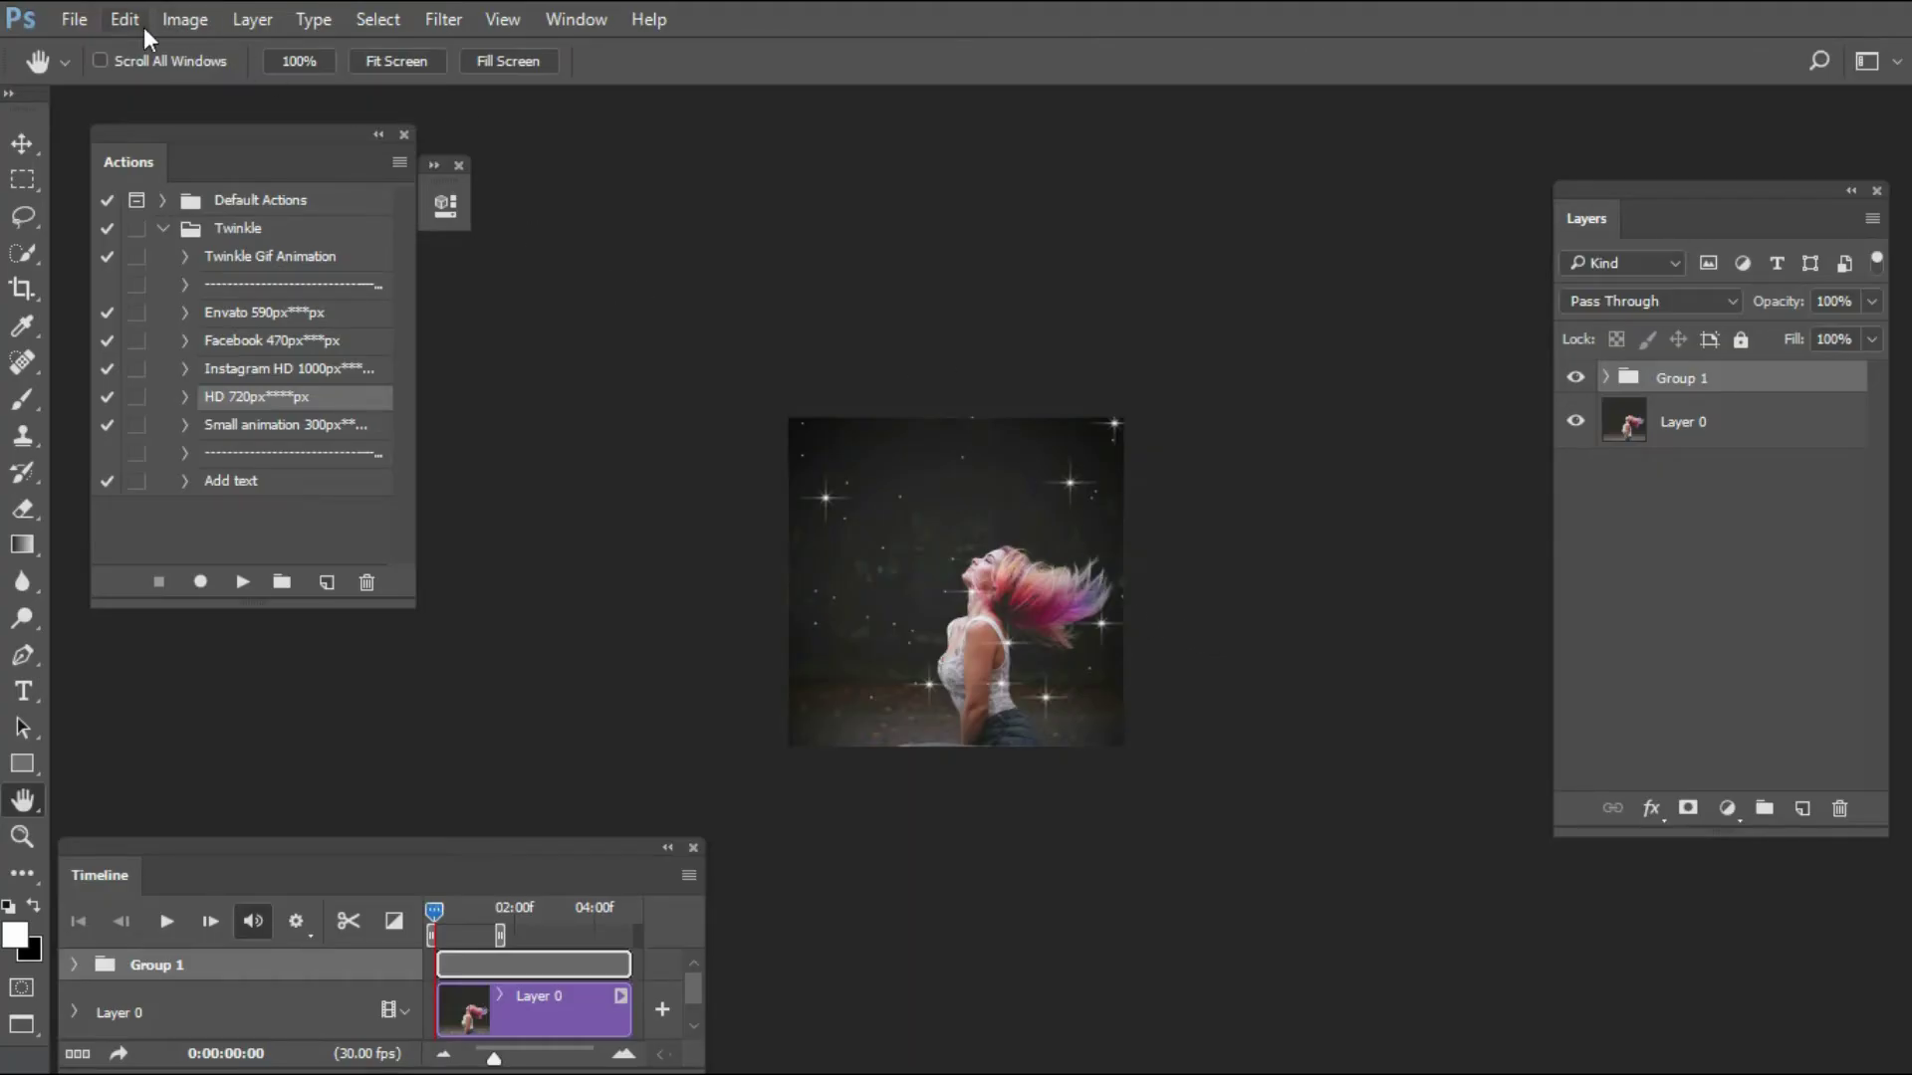
In Save for Web (Legacy), choose GIF format with Looping set to Forever
click(86, 17)
mouse_move(163, 428)
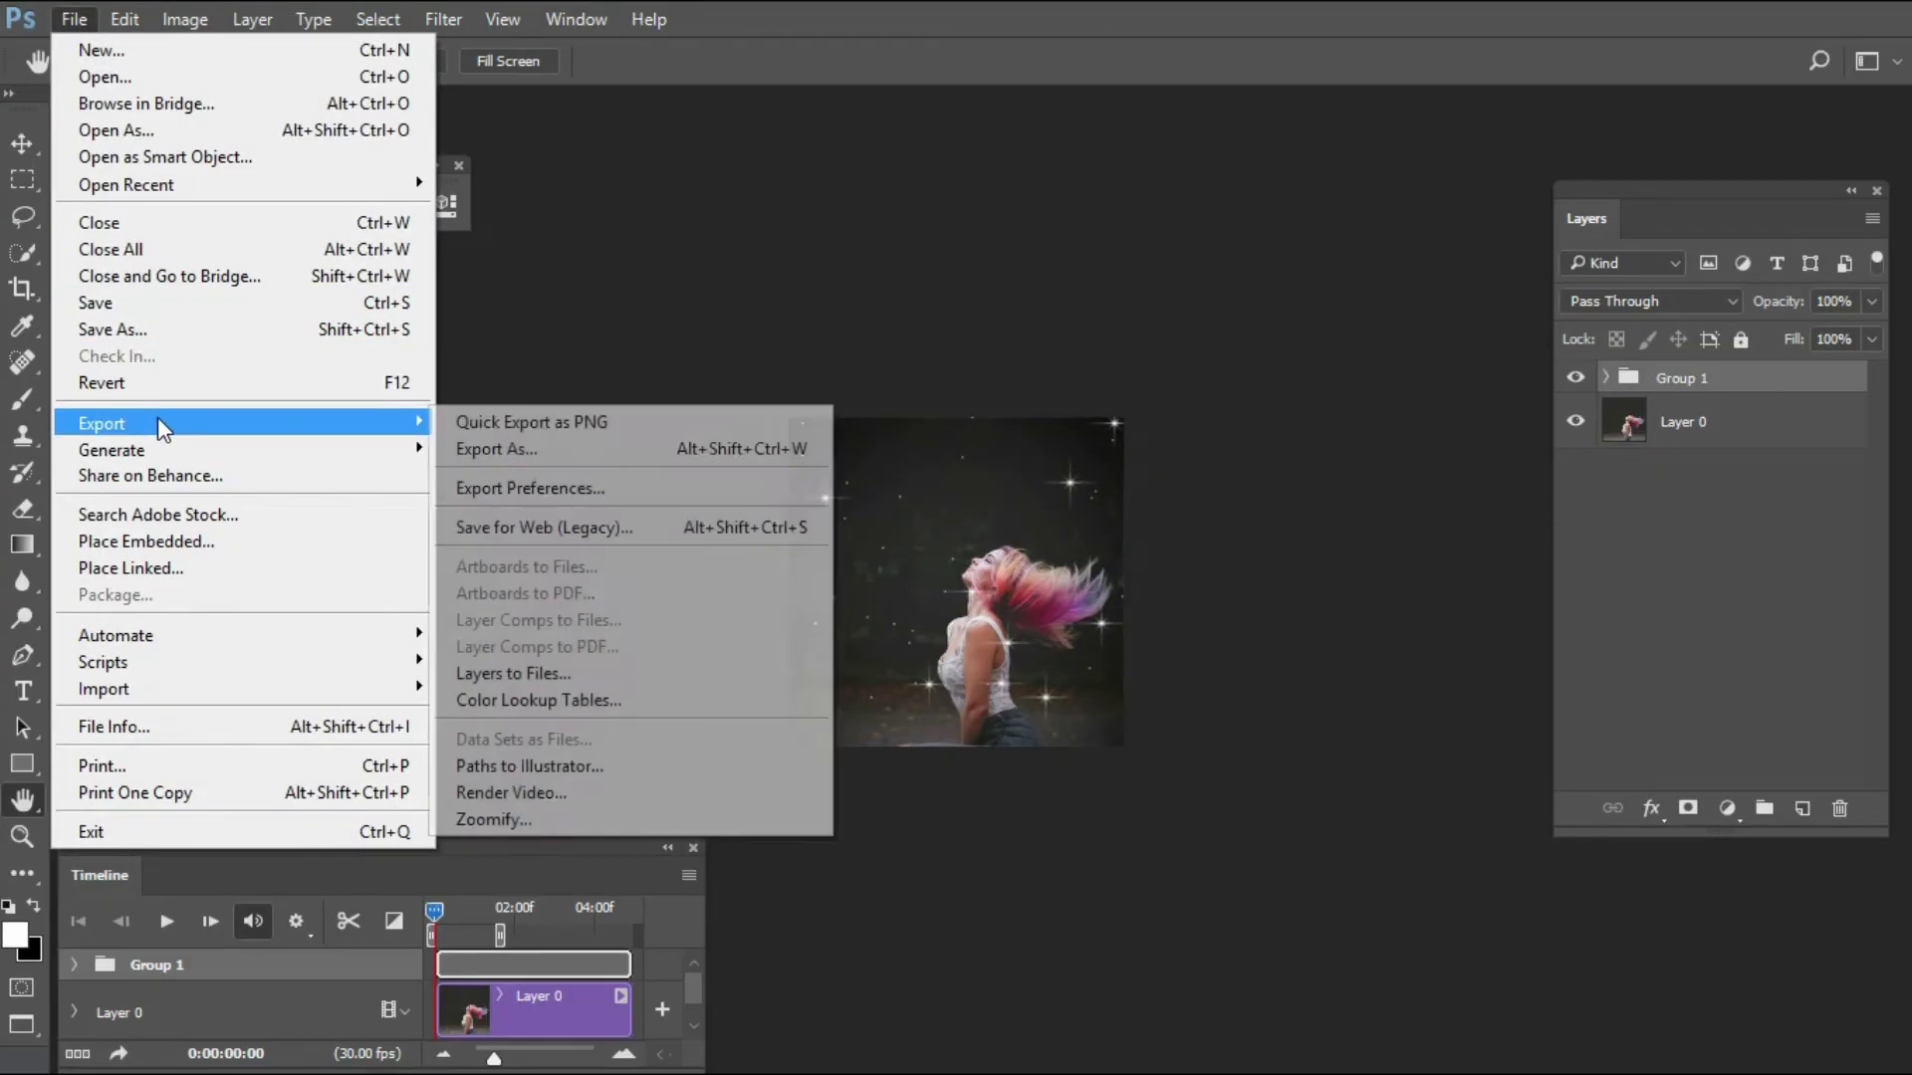
click(578, 529)
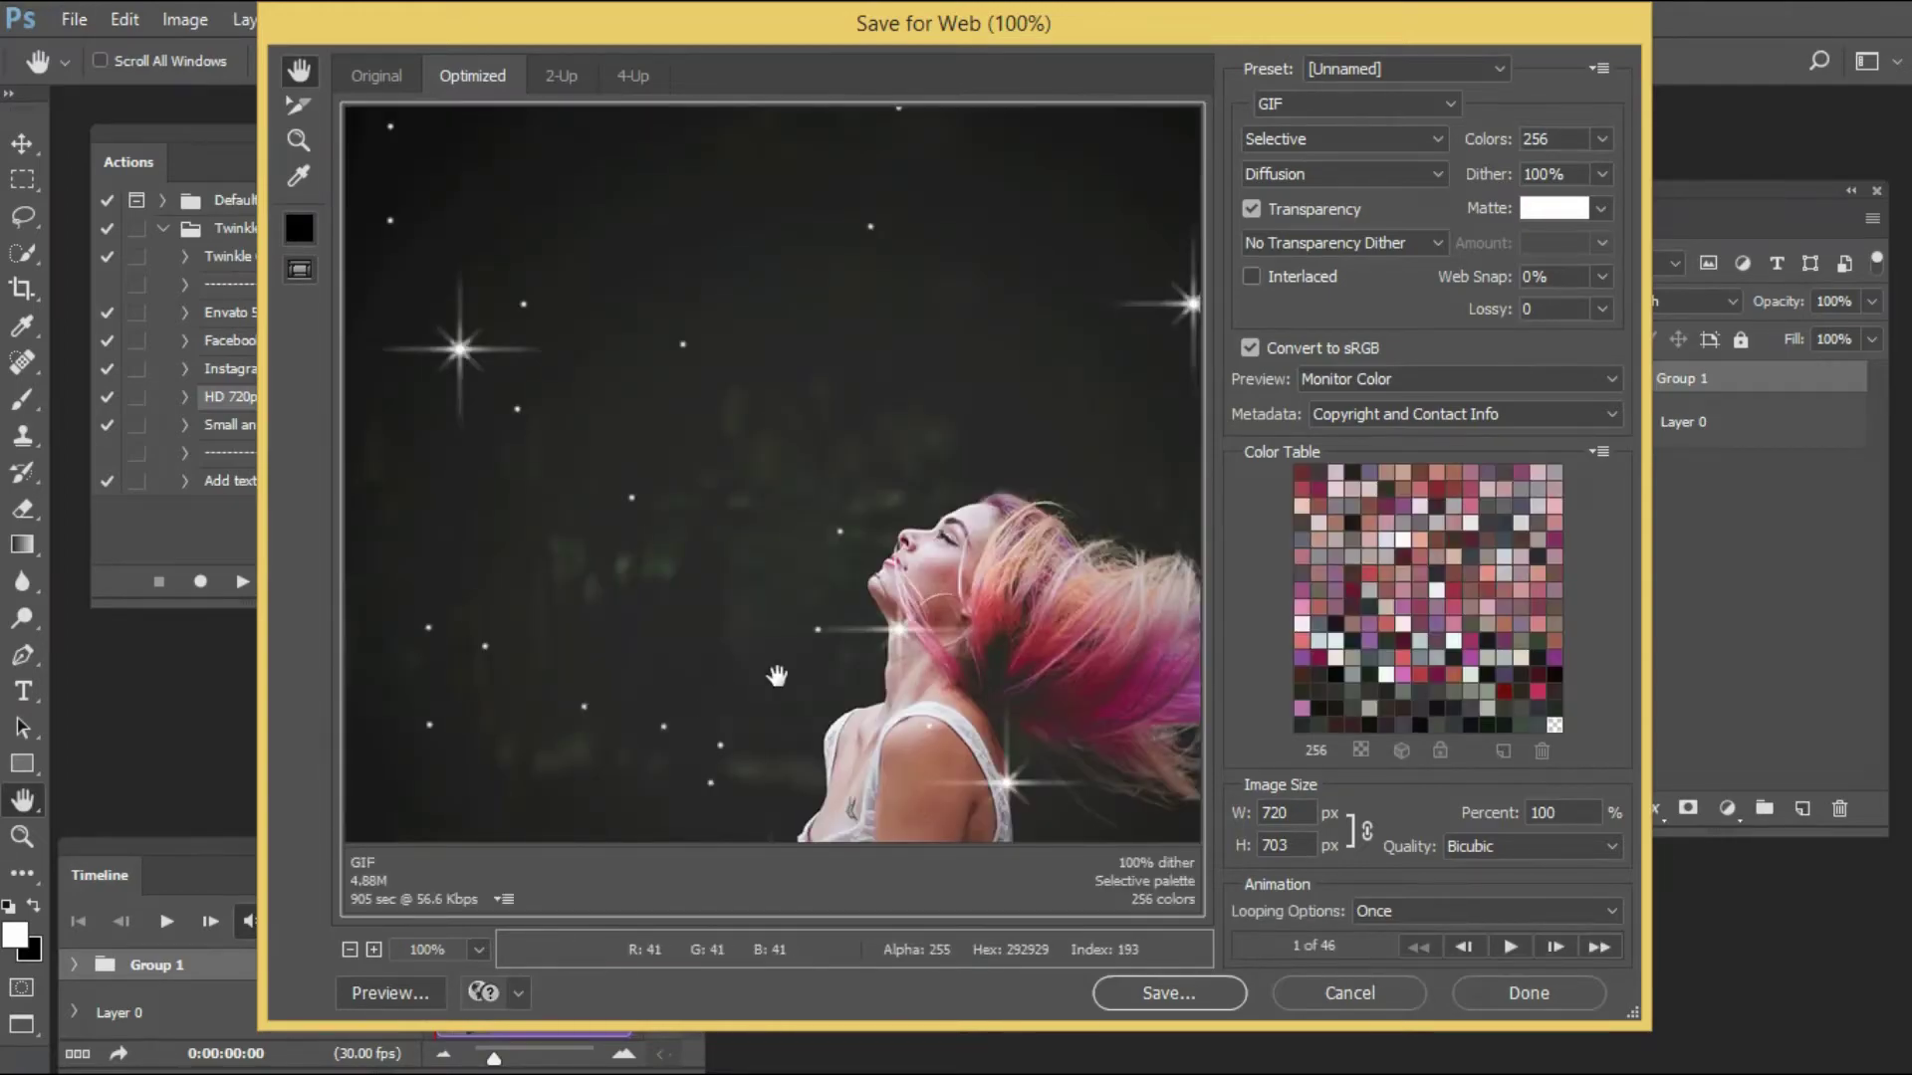
click(1426, 914)
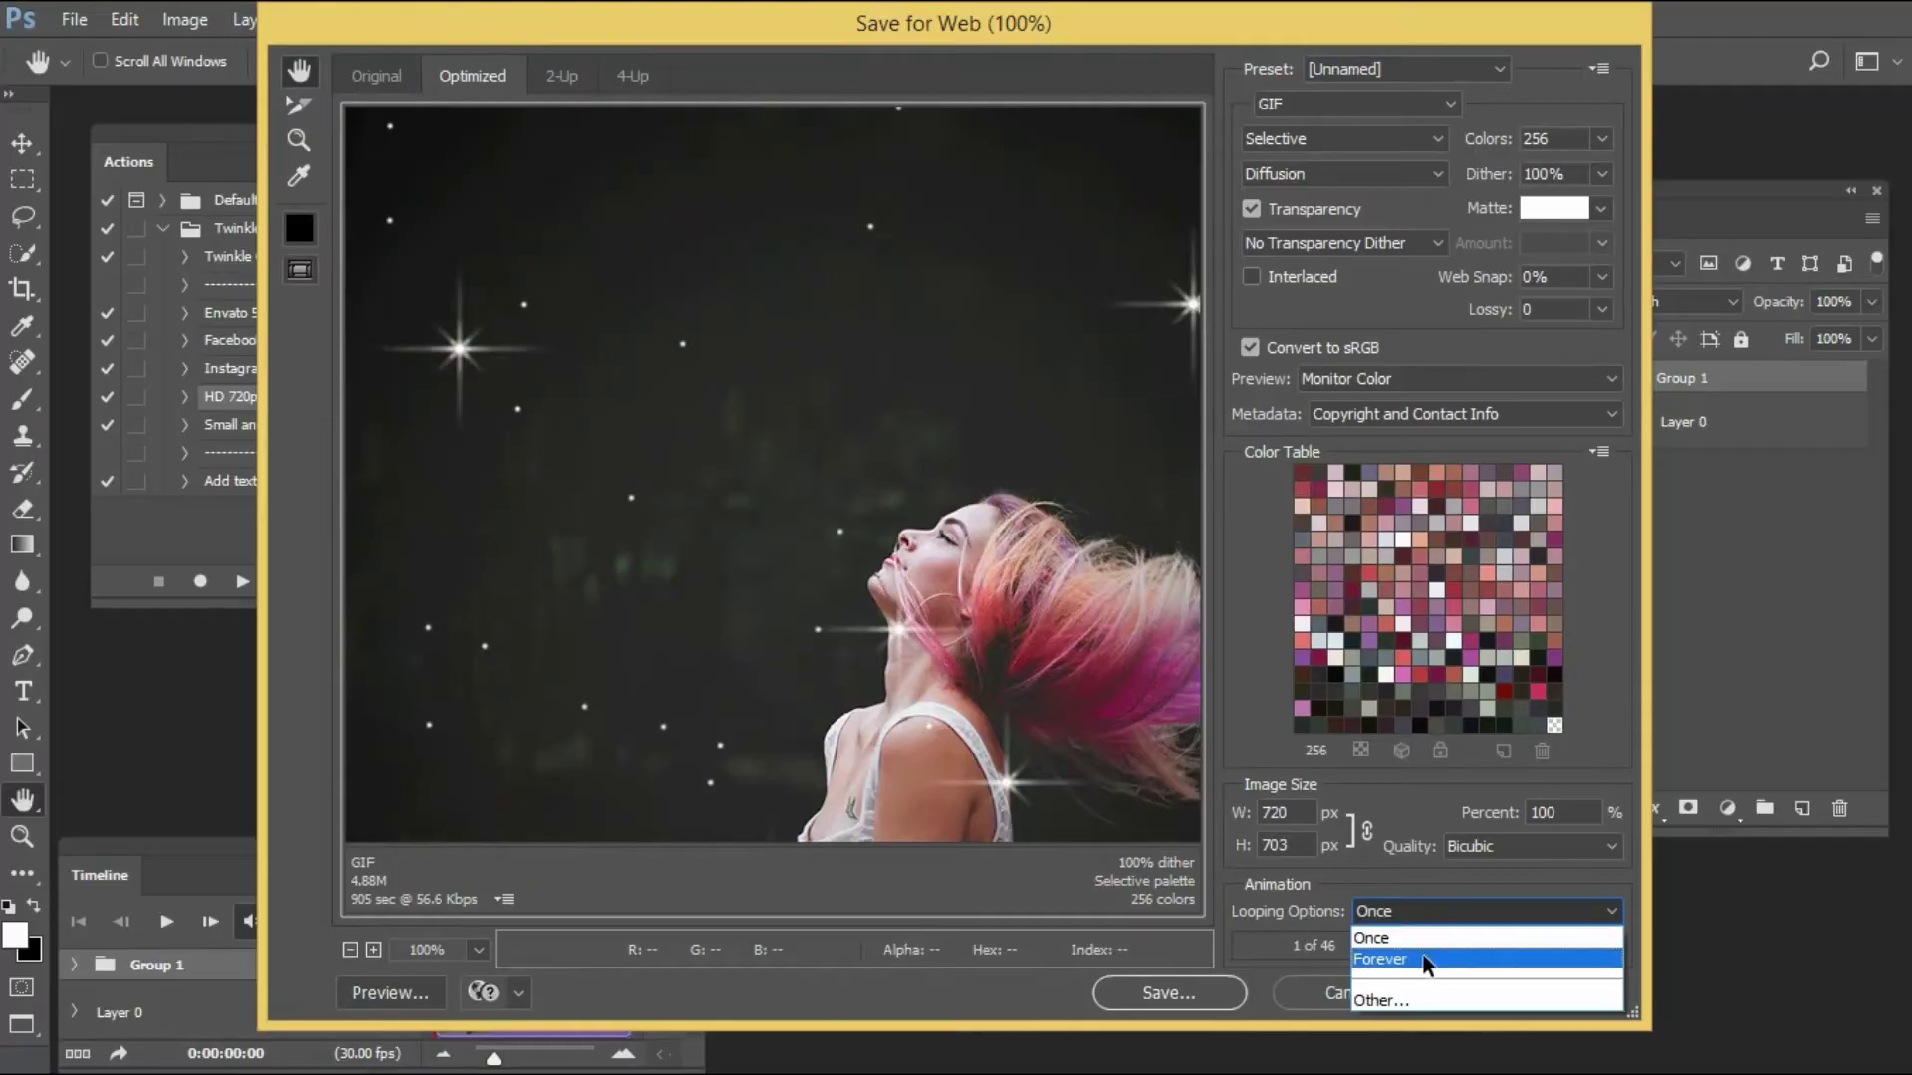
click(1412, 959)
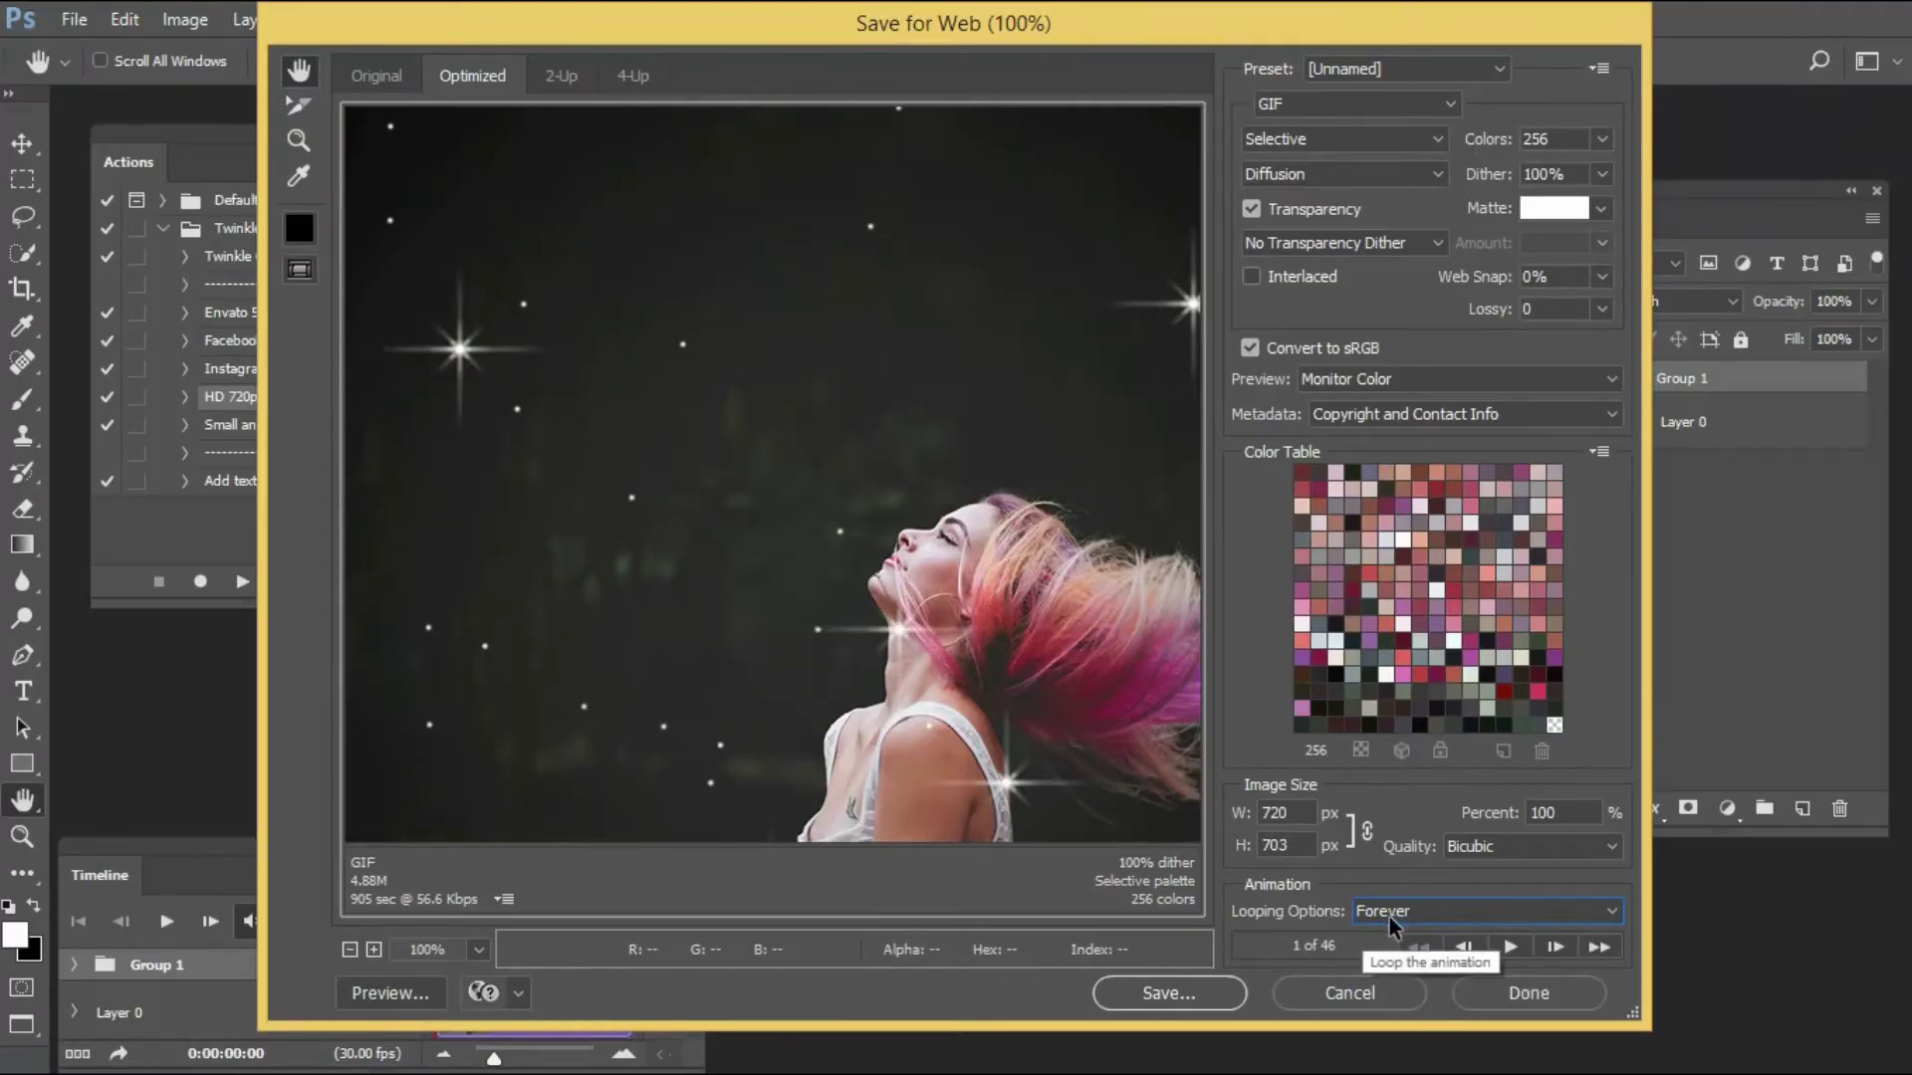
click(1396, 918)
click(1402, 966)
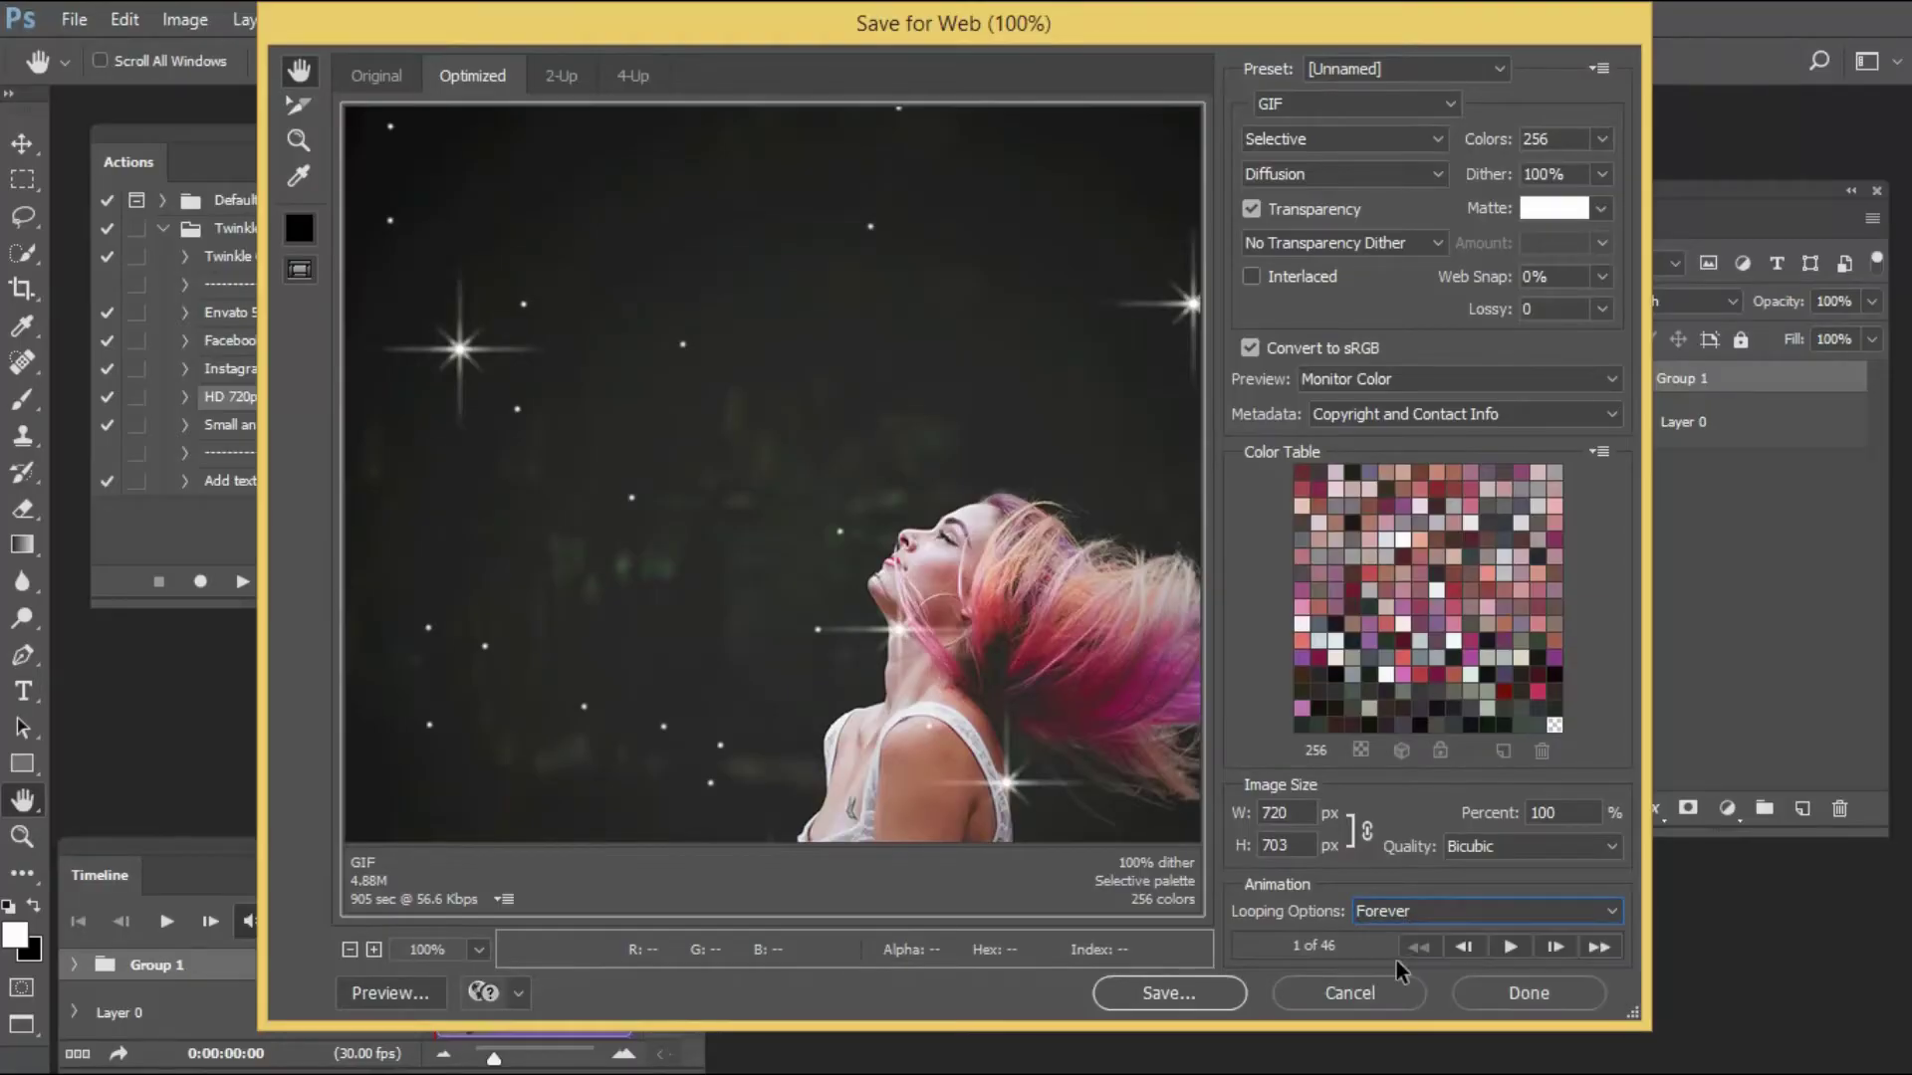
click(1297, 106)
click(1296, 131)
Save the looping GIF to the Desktop as Twinkle
click(1167, 993)
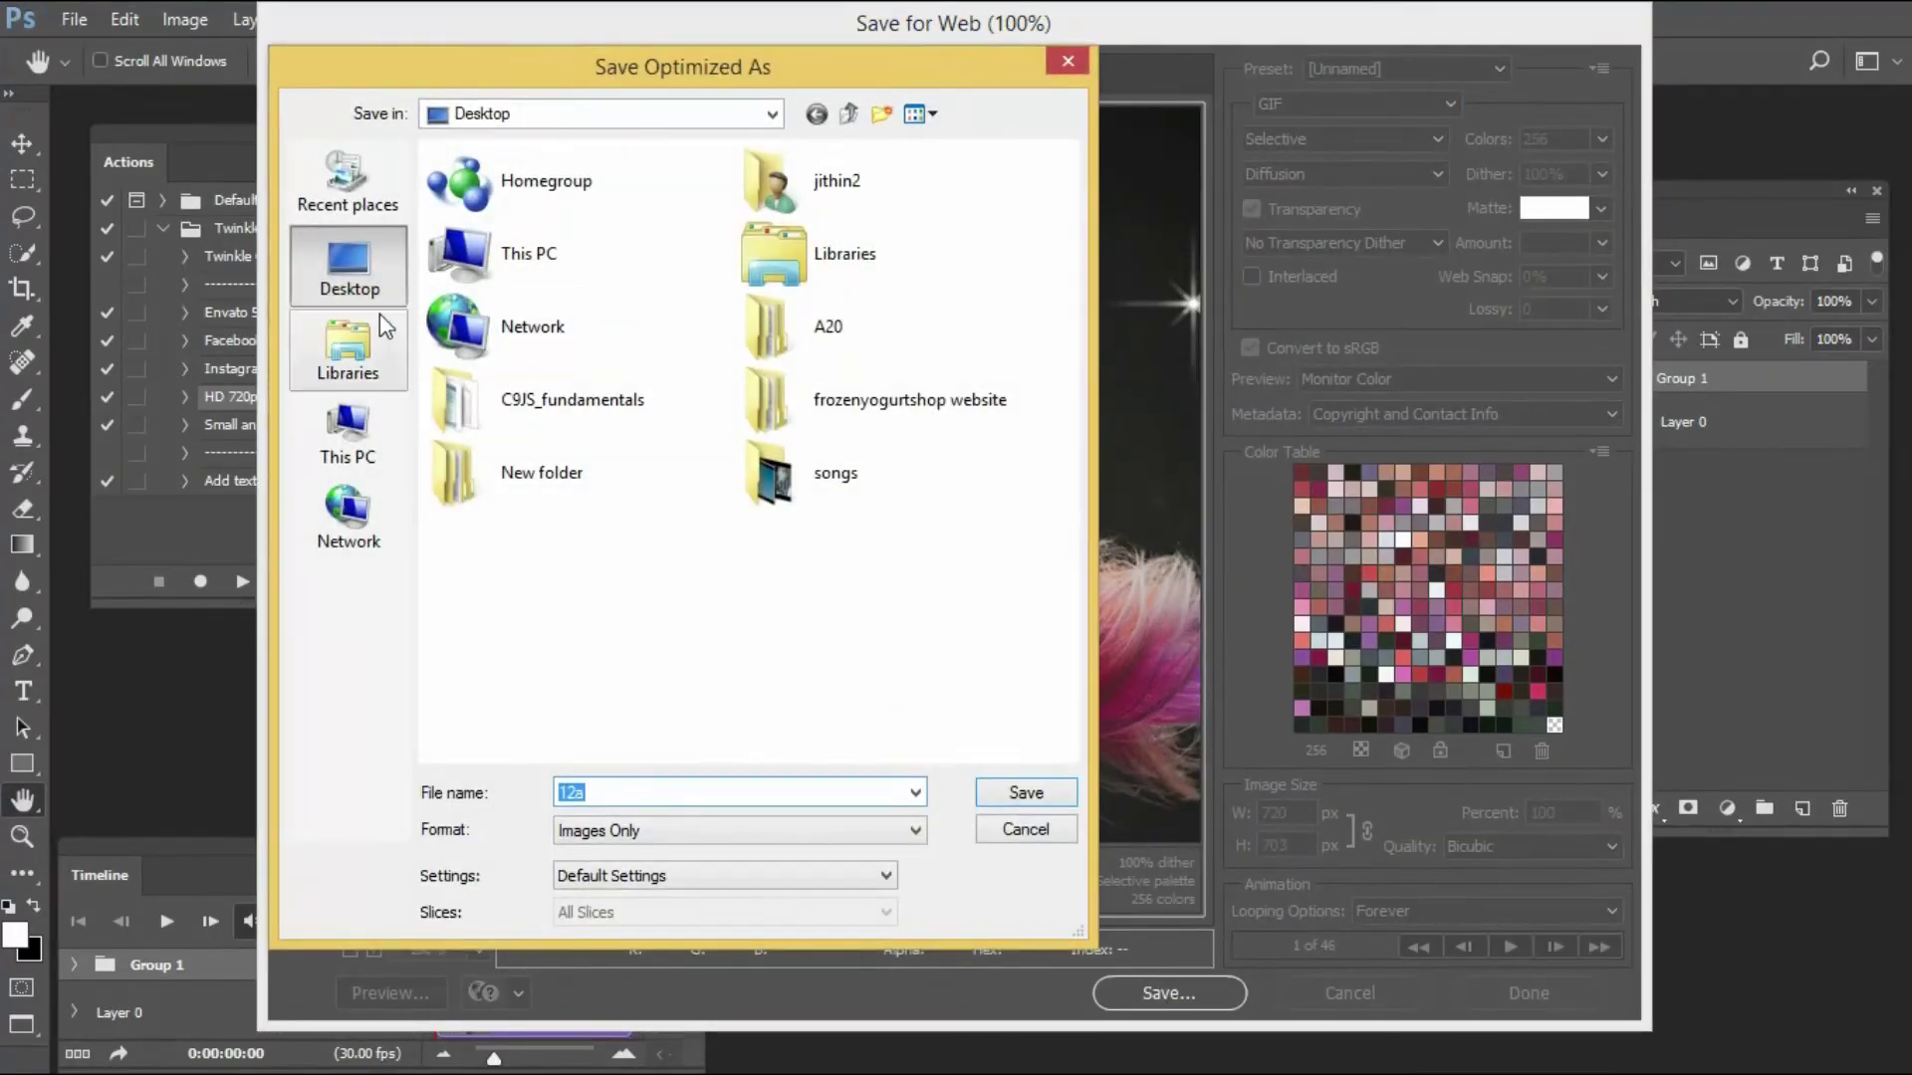
text(t)
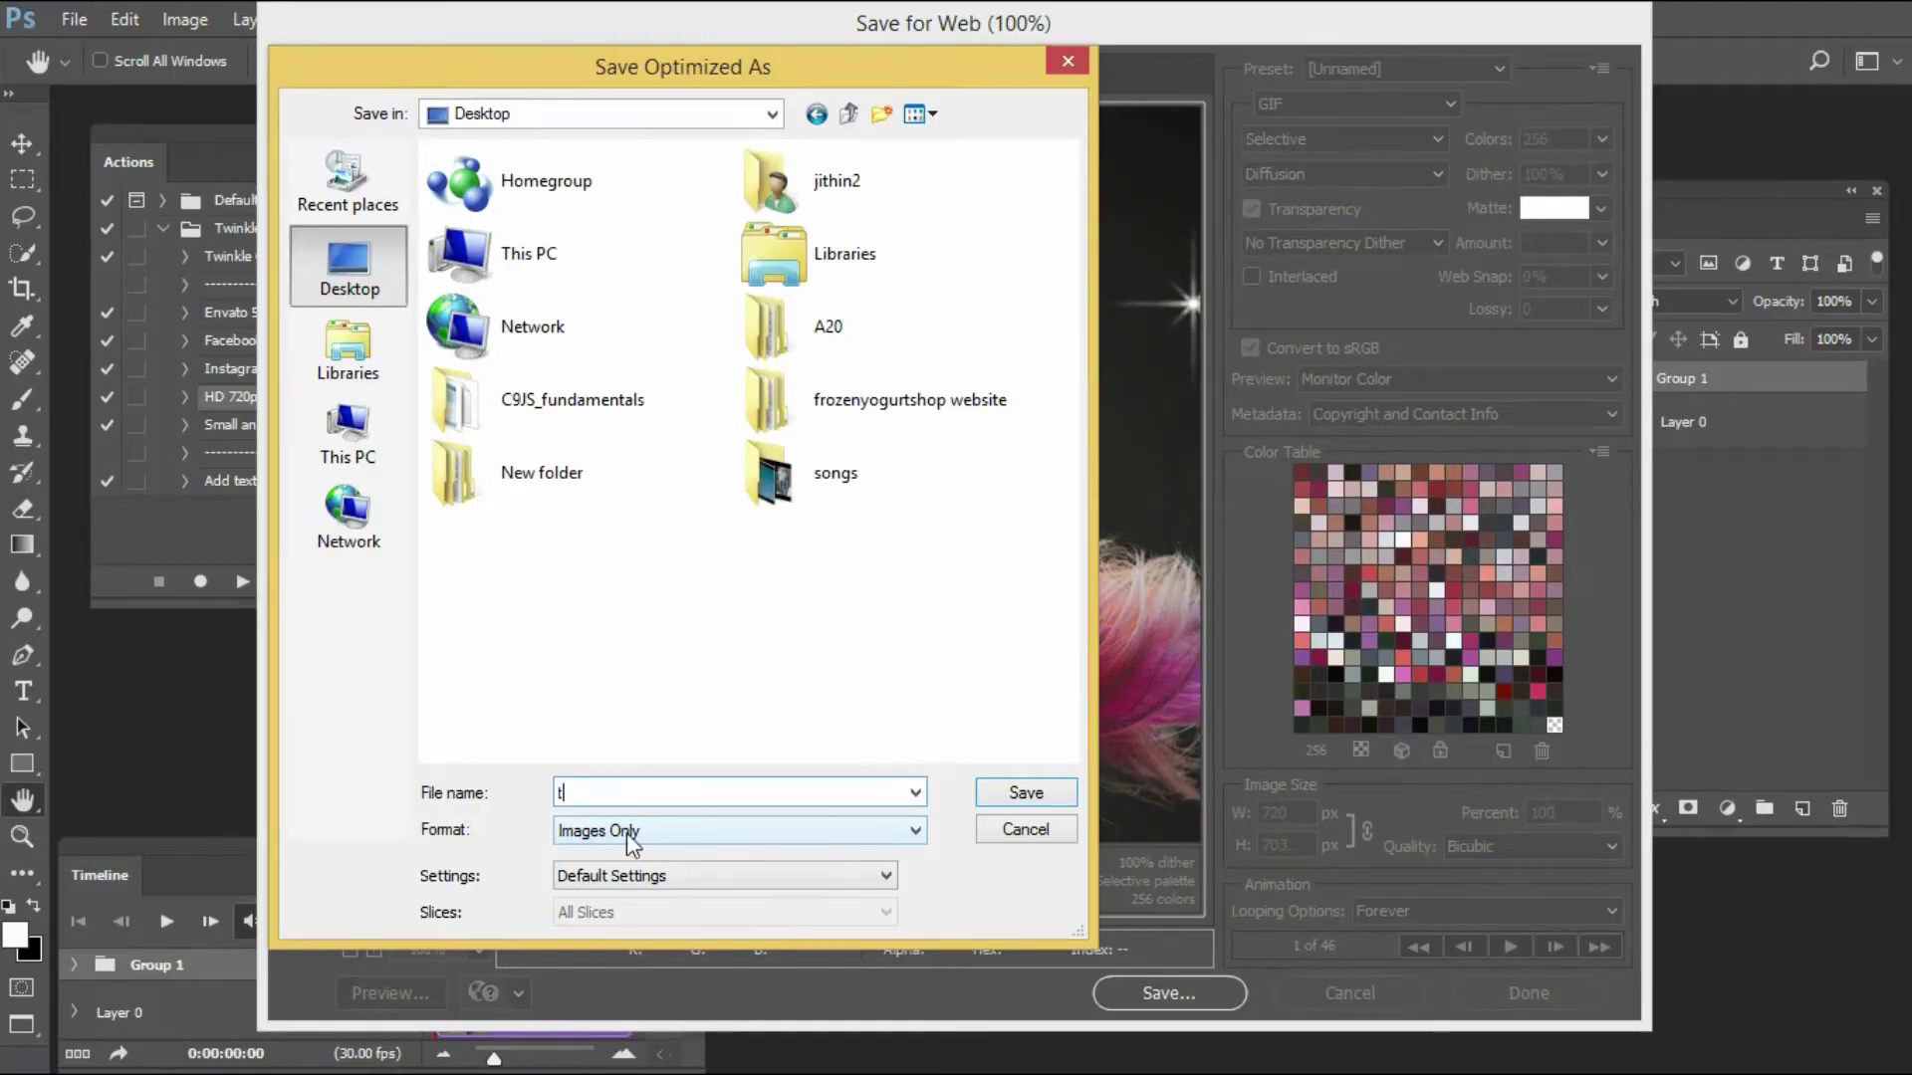
text(winkk)
click(1029, 793)
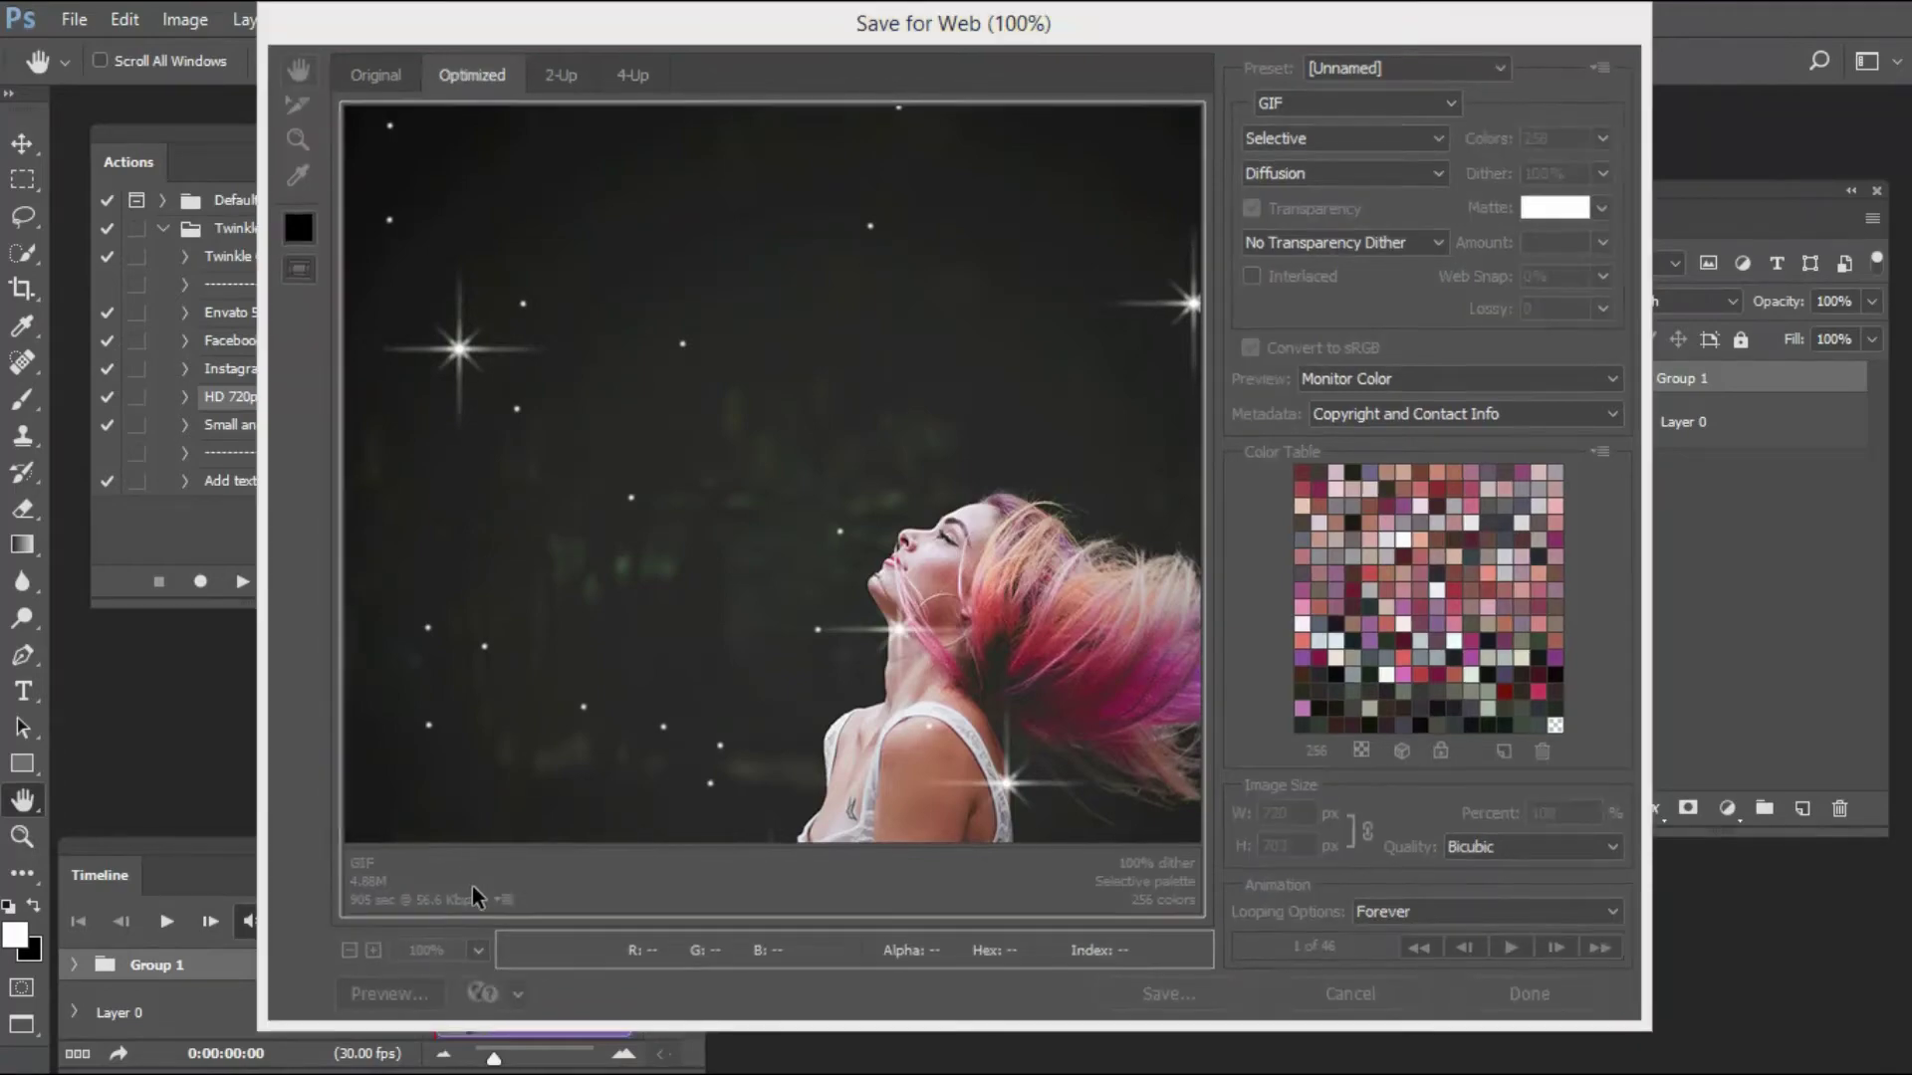
key(super)
key(super)
Preview Twinkle.gif in a maximized Chrome window, then return to Photoshop
key(super+d)
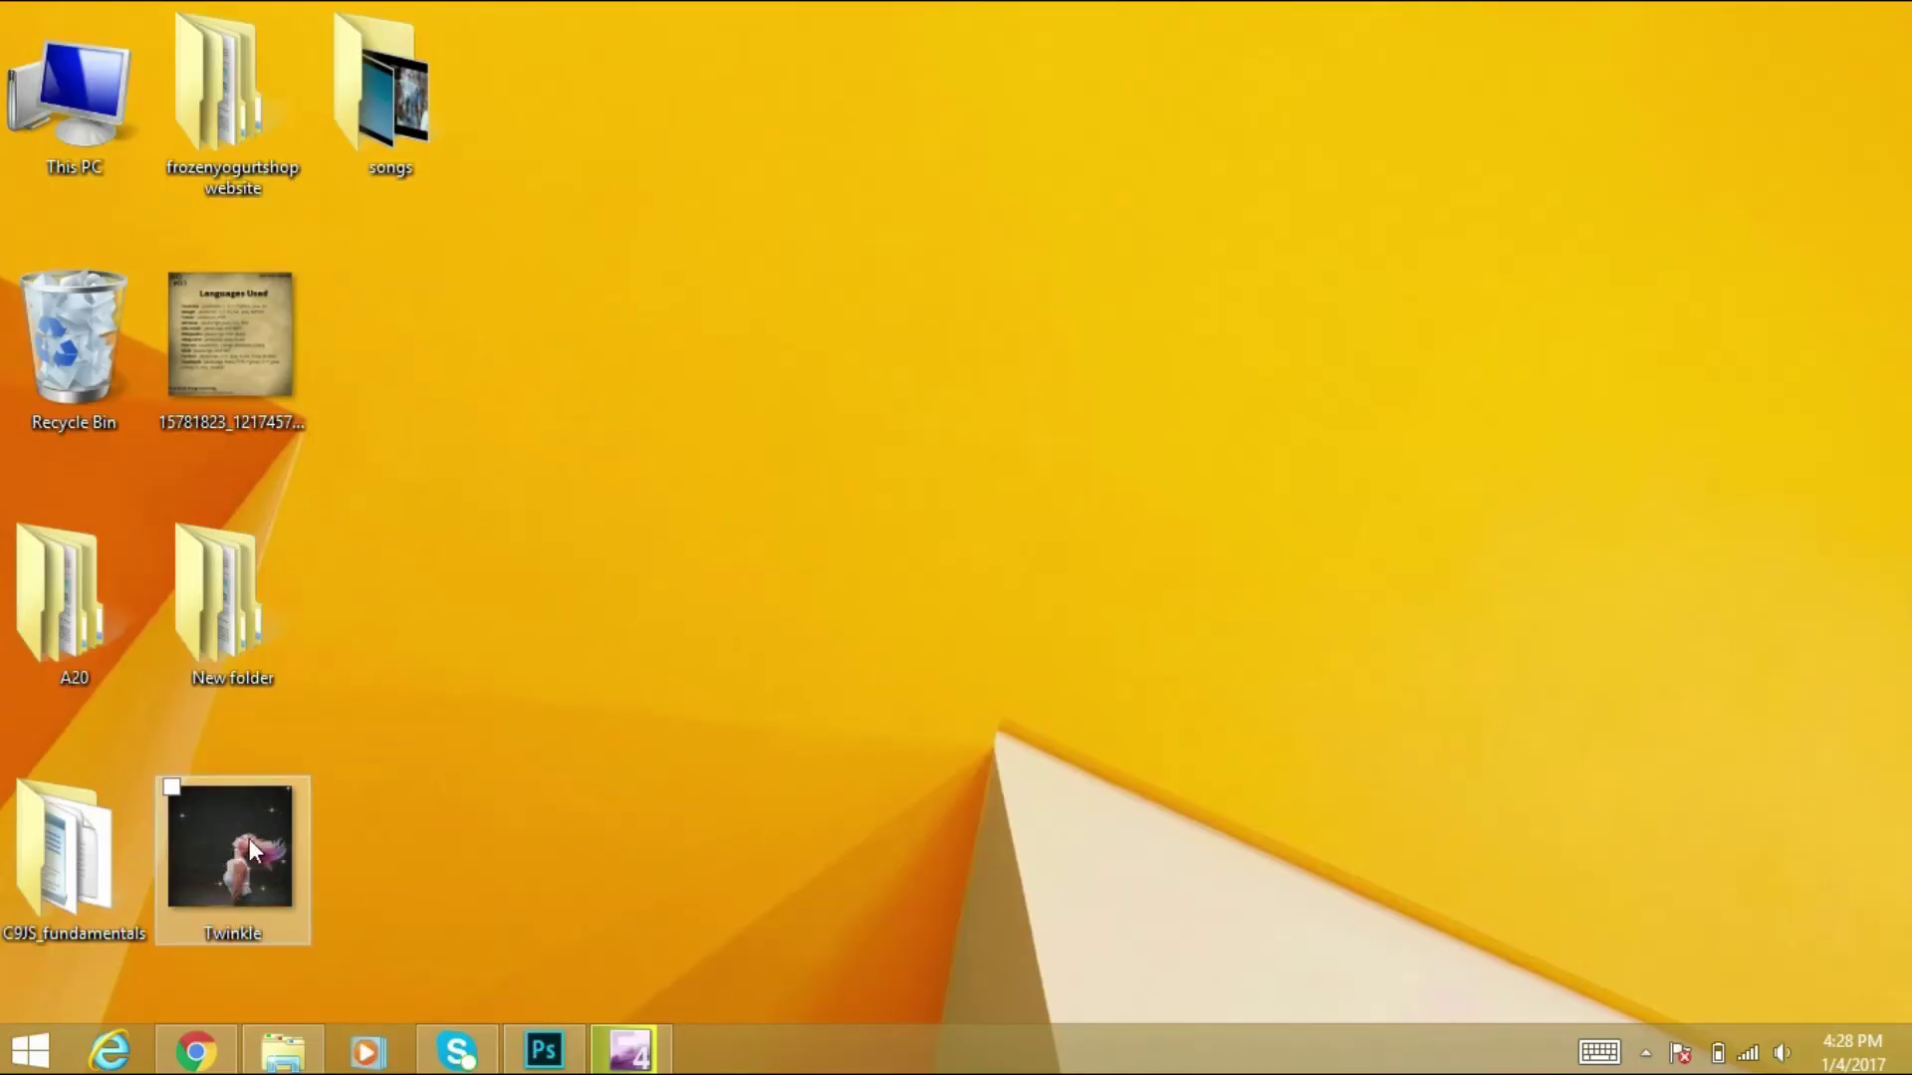
click(205, 1058)
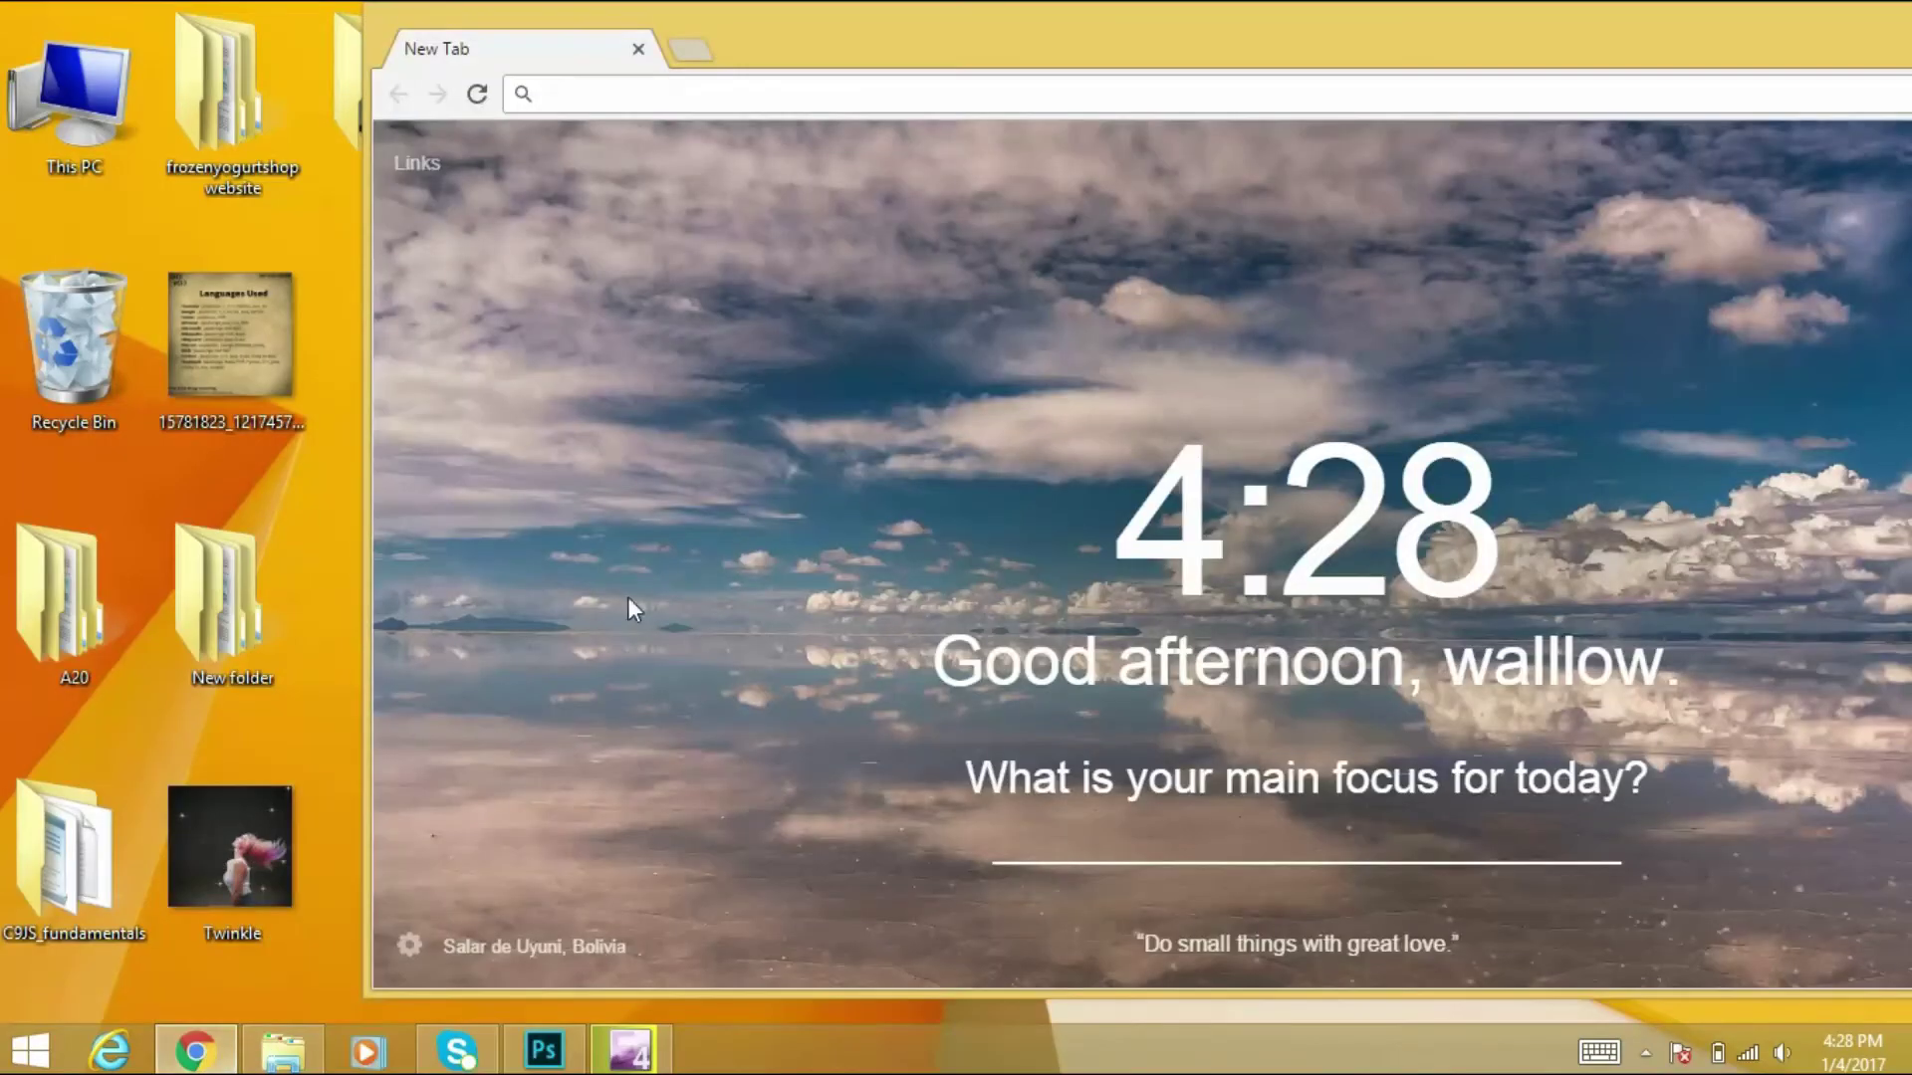
drag(215, 877, 619, 99)
drag(1707, 50, 1735, 100)
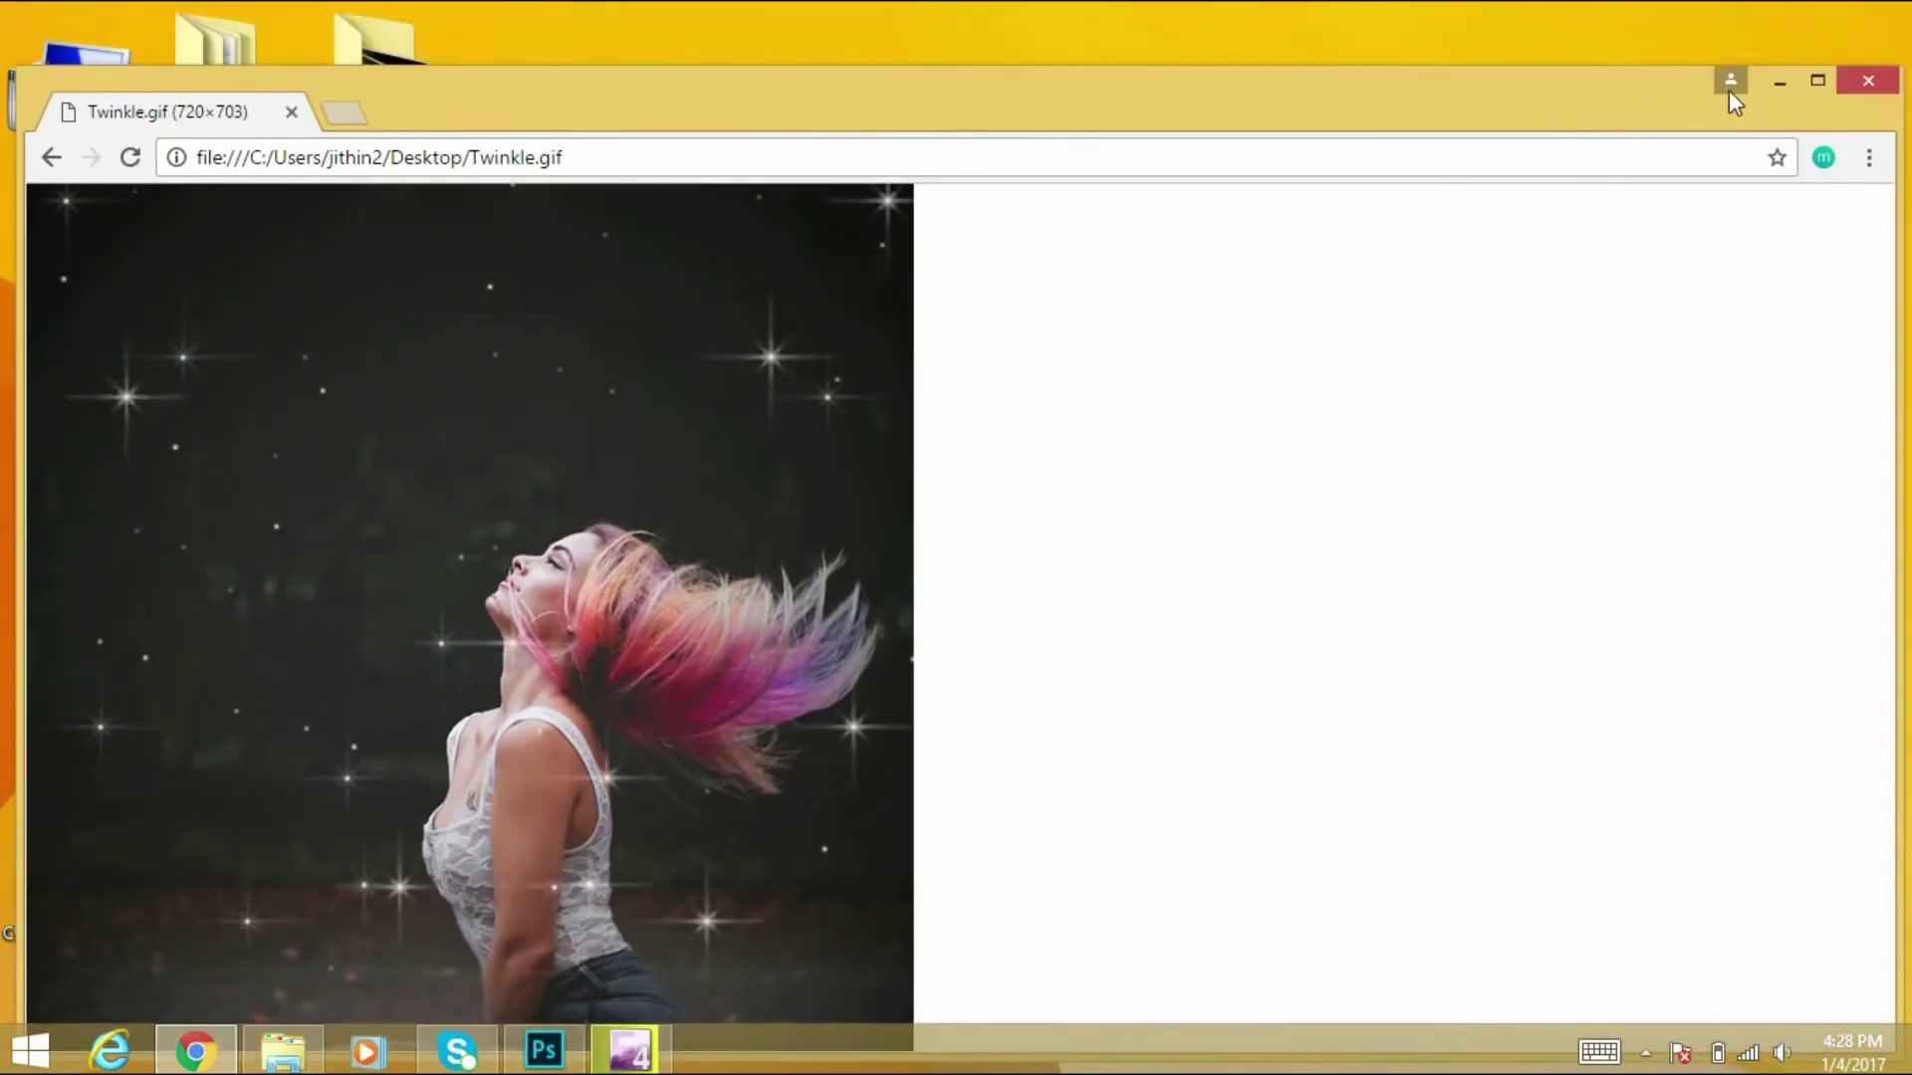
click(1818, 79)
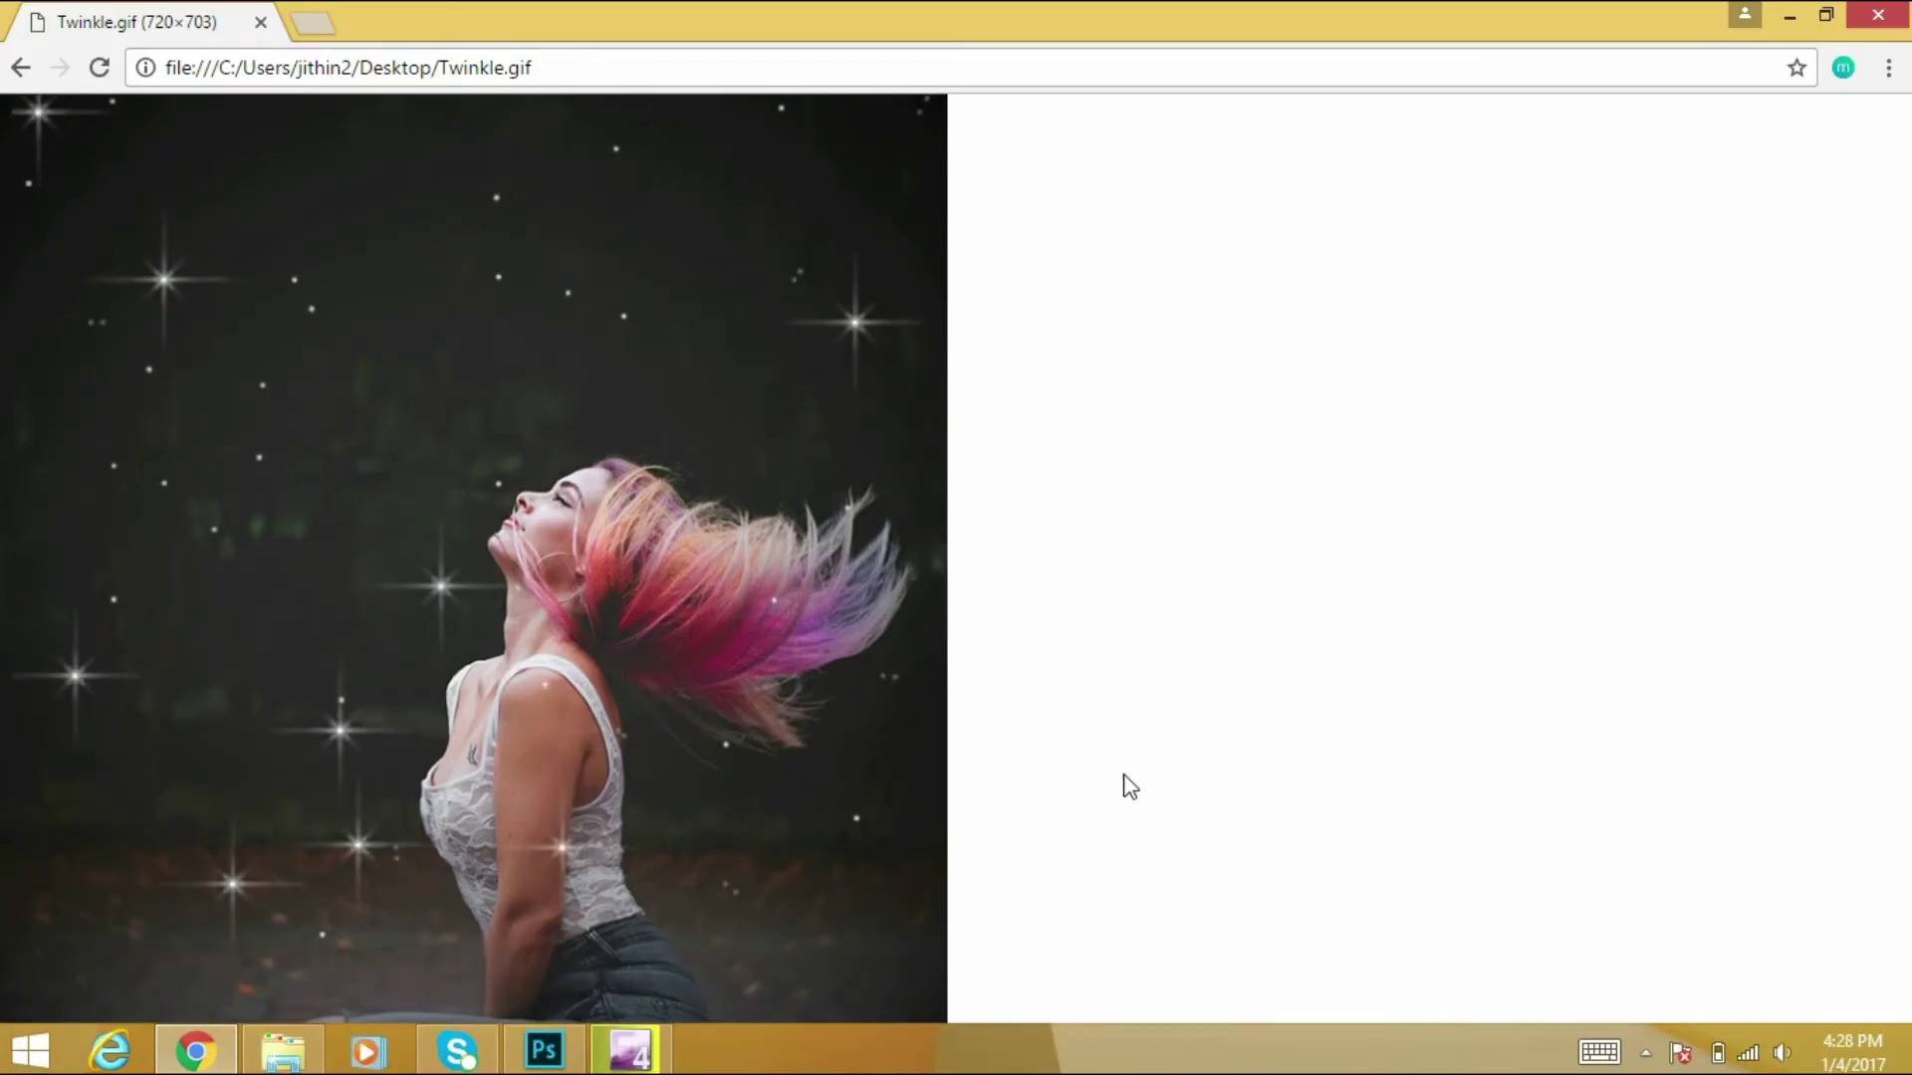
click(549, 1053)
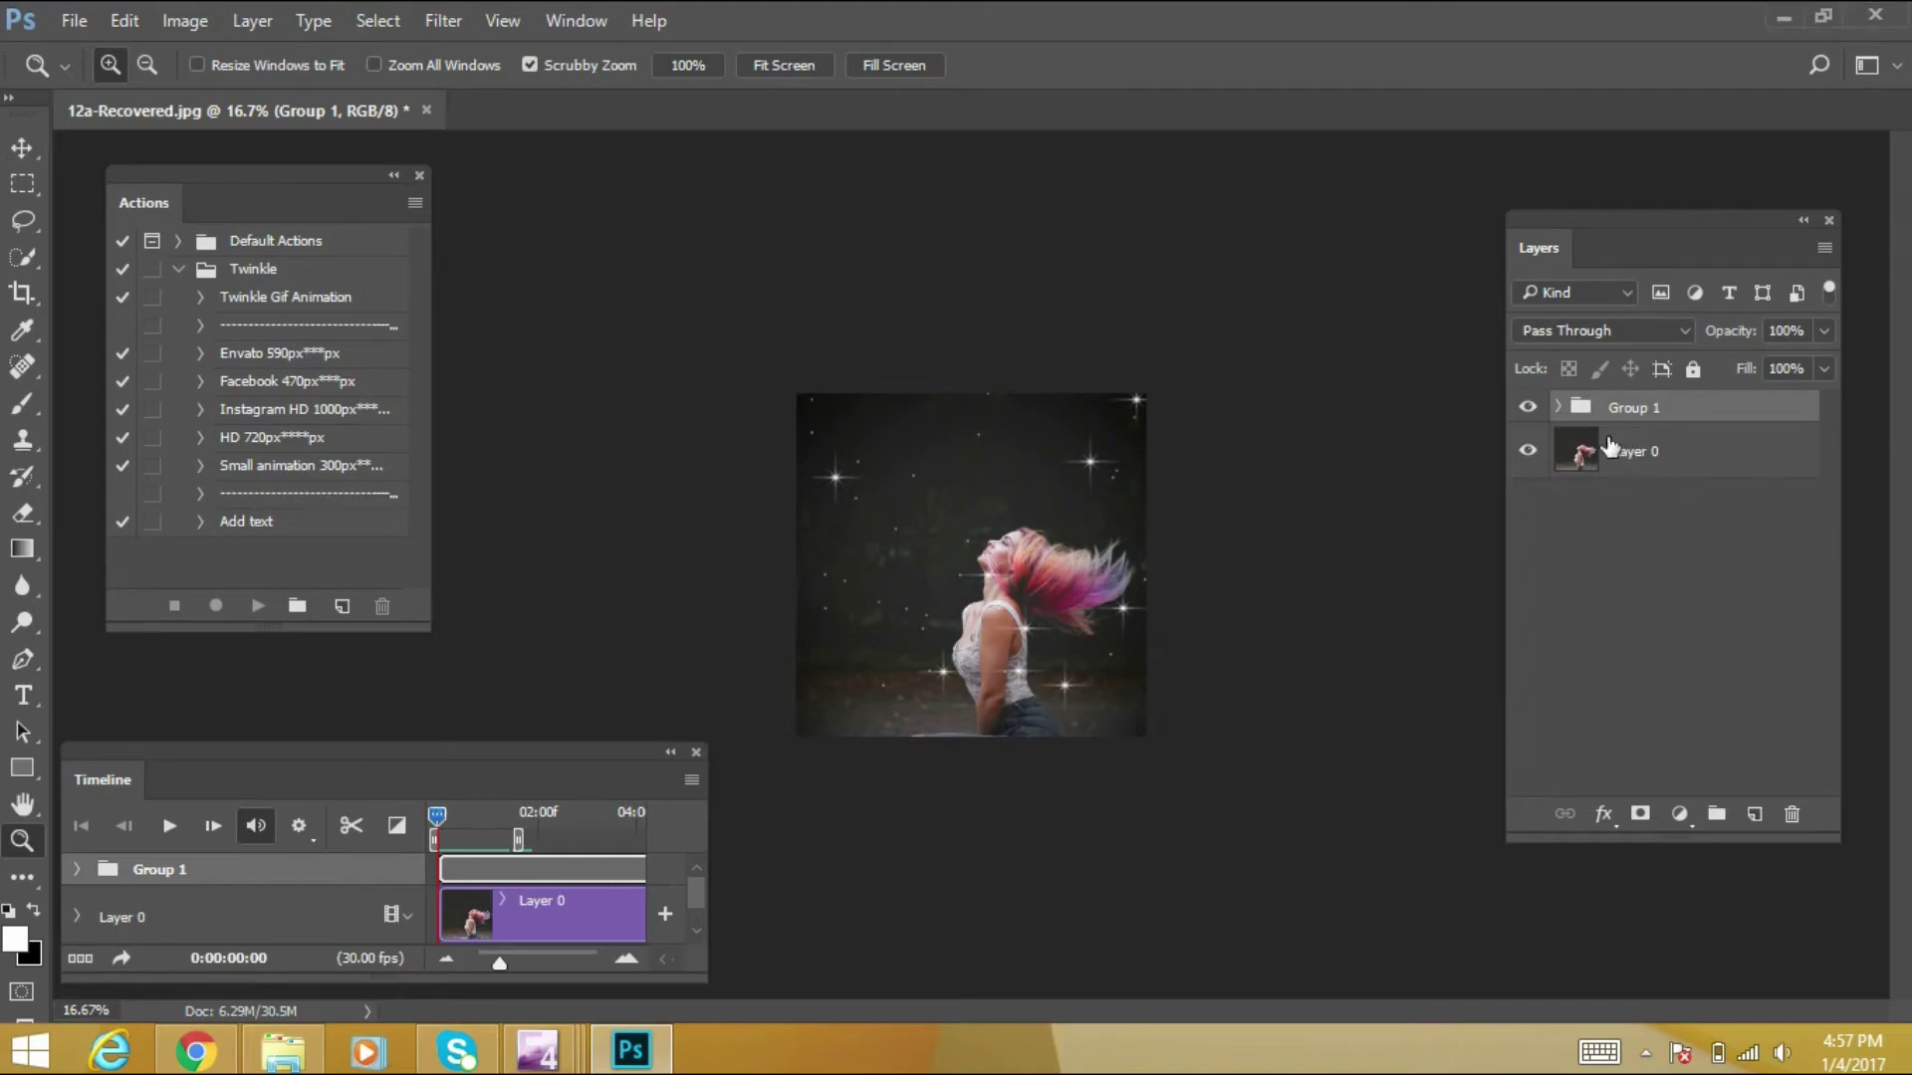
Select the Animation group's mask inside Group 1 and set the foreground to black
click(1557, 407)
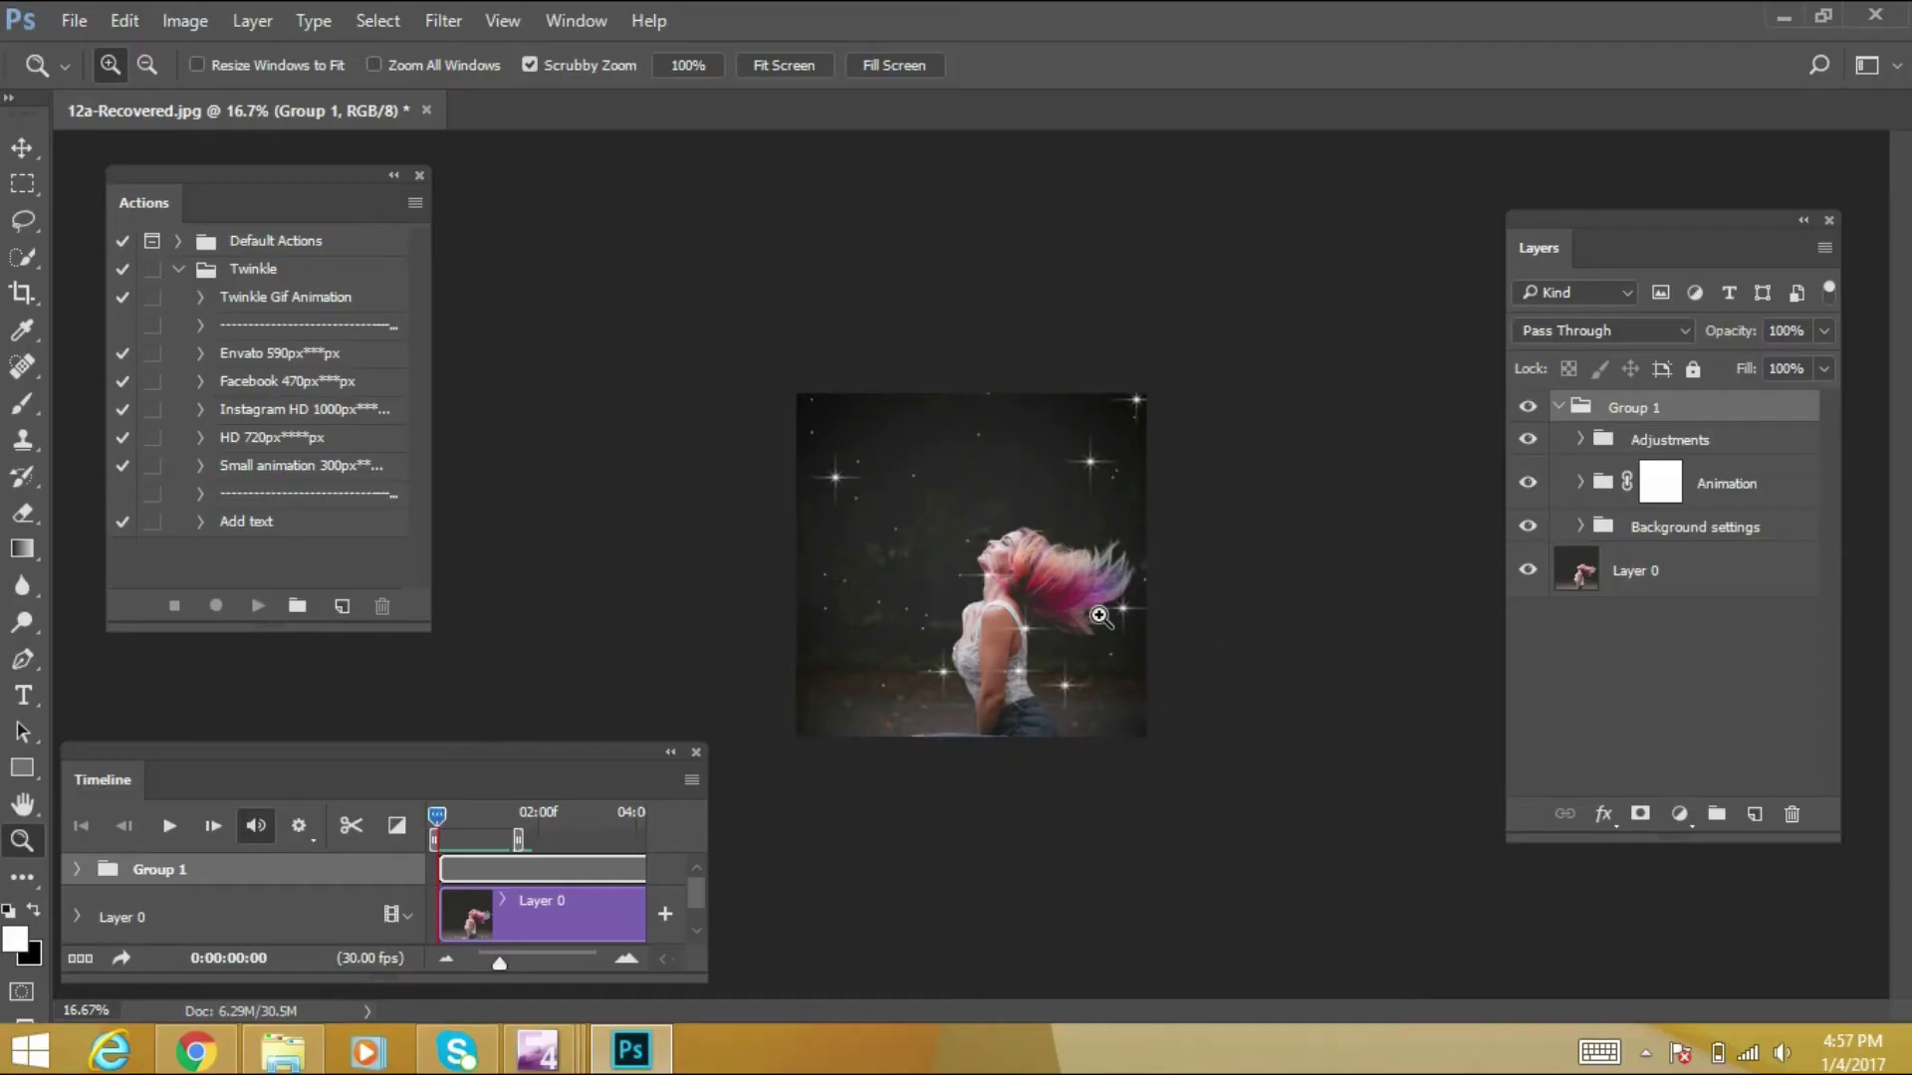
click(1658, 488)
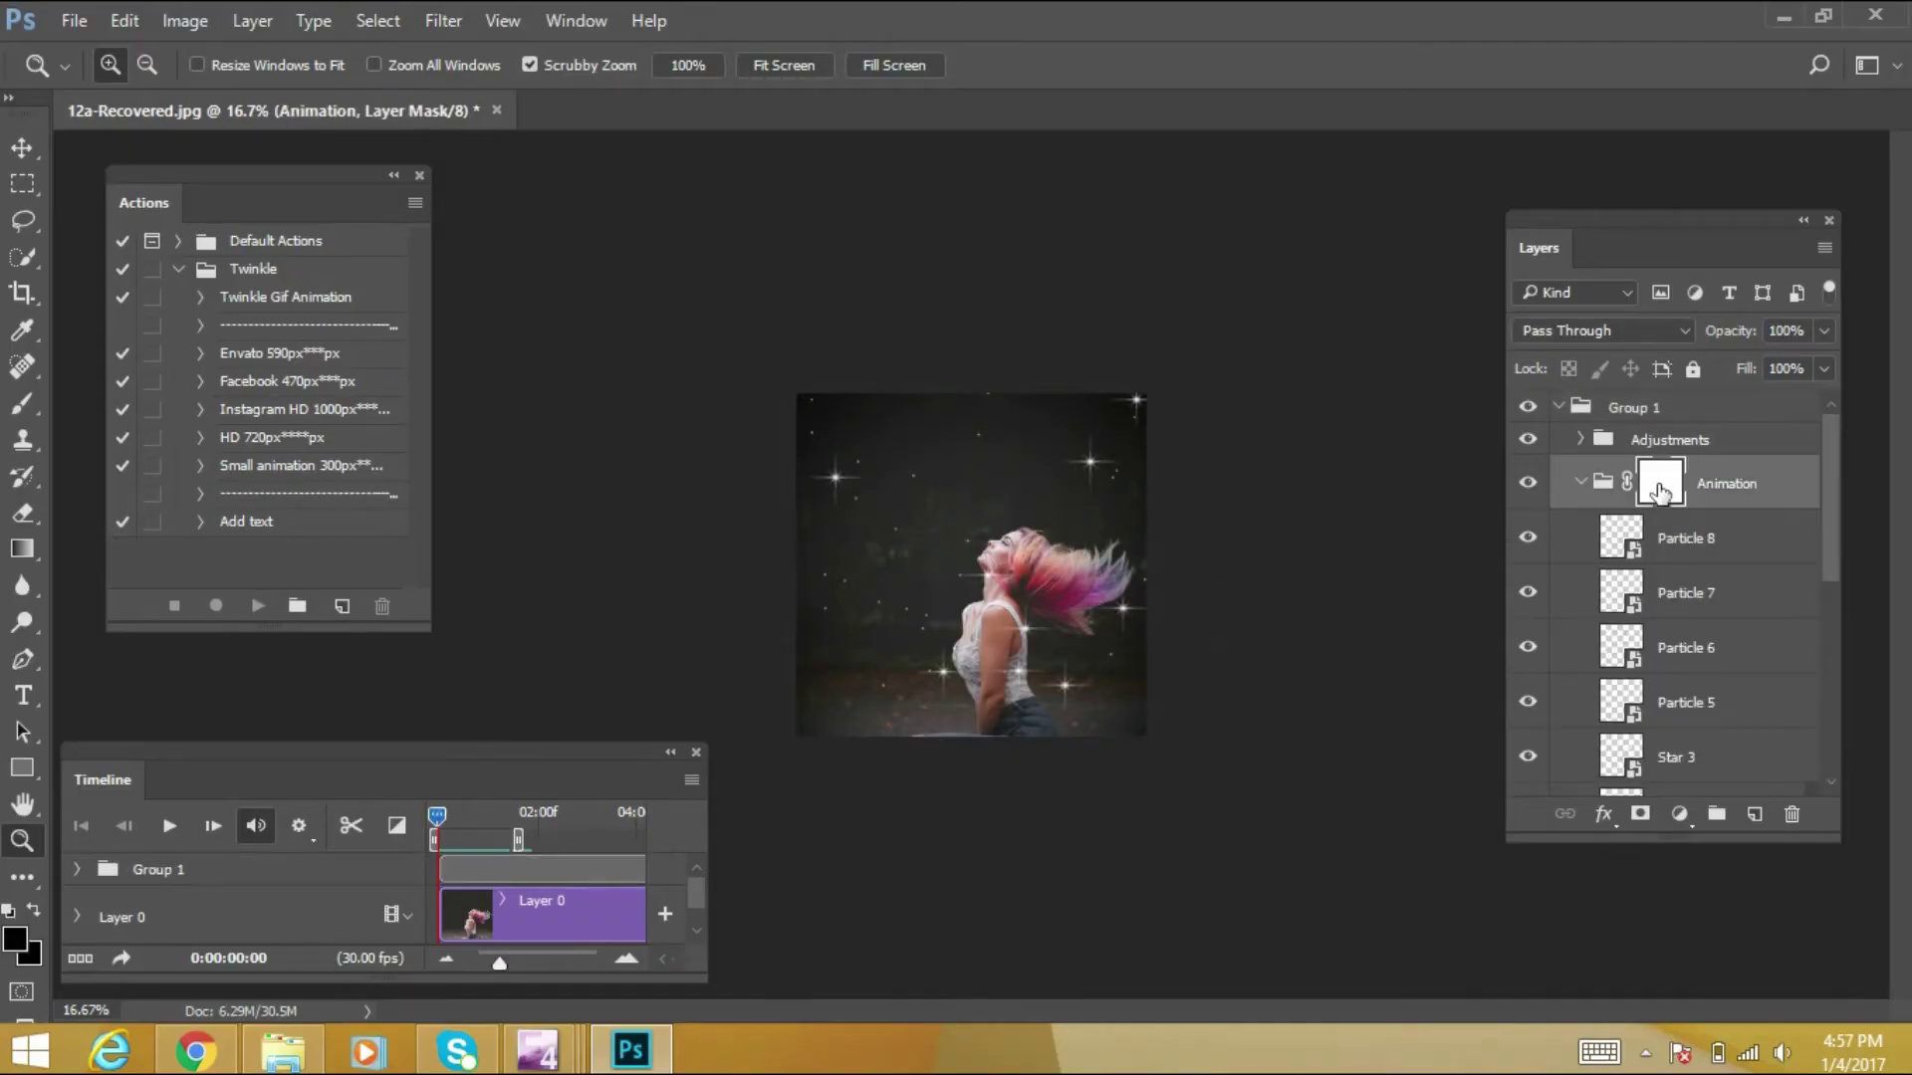
click(1580, 482)
click(1580, 482)
click(12, 940)
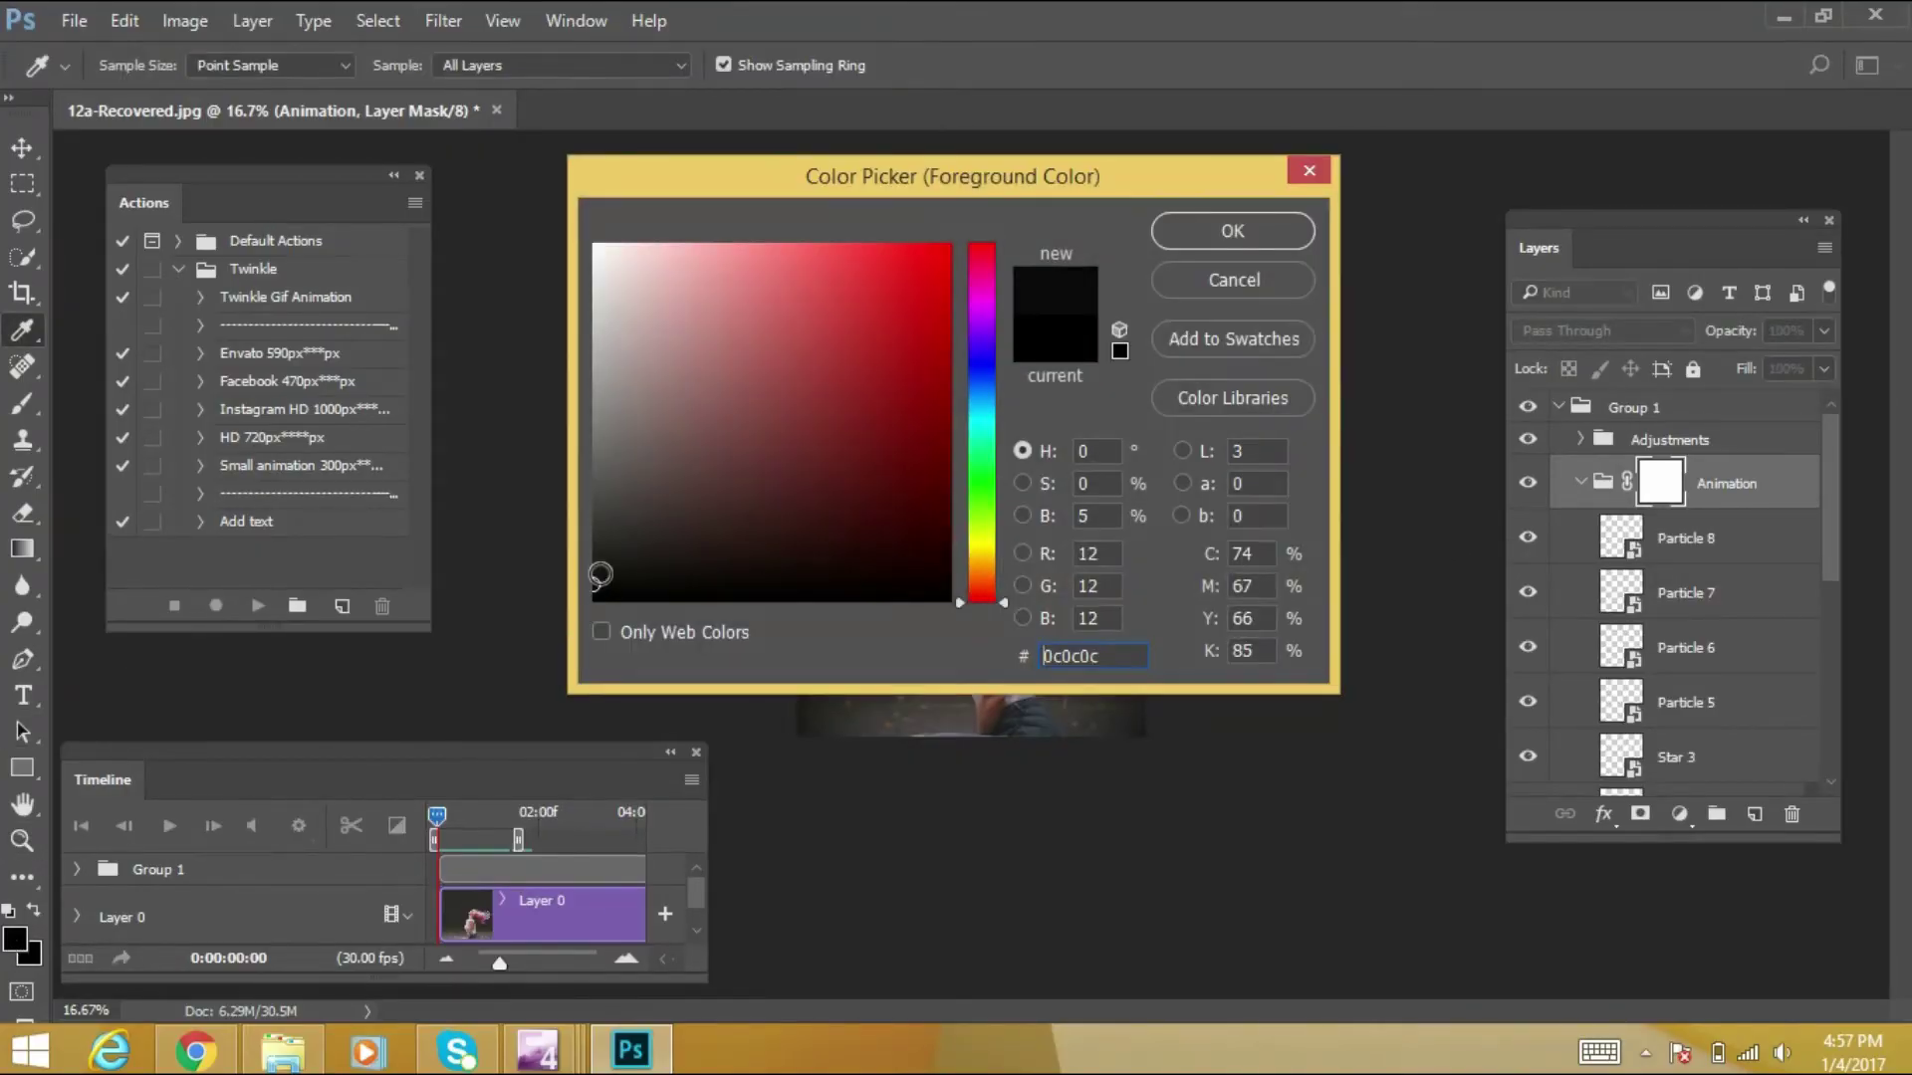
click(1227, 228)
Zoom in and paint over the shoulder with a 125 px soft brush
key(b)
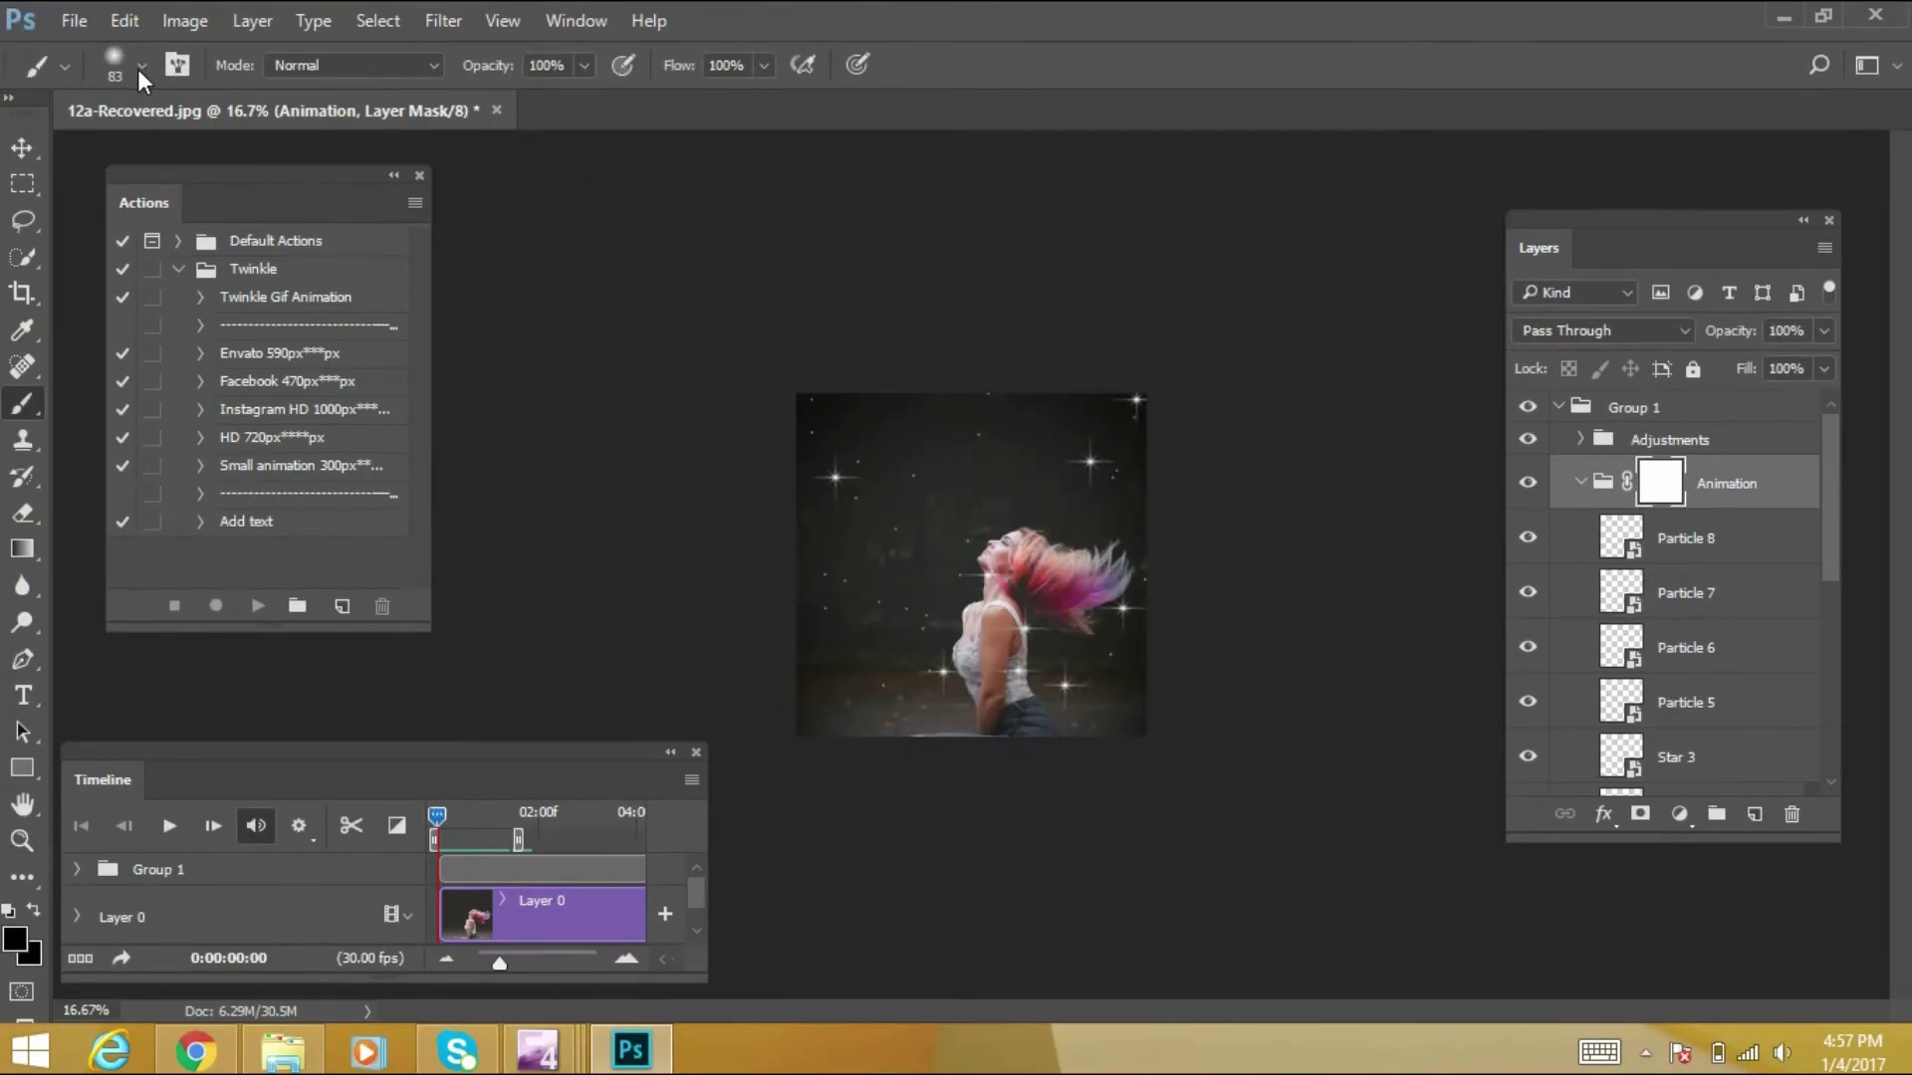
click(141, 67)
click(236, 464)
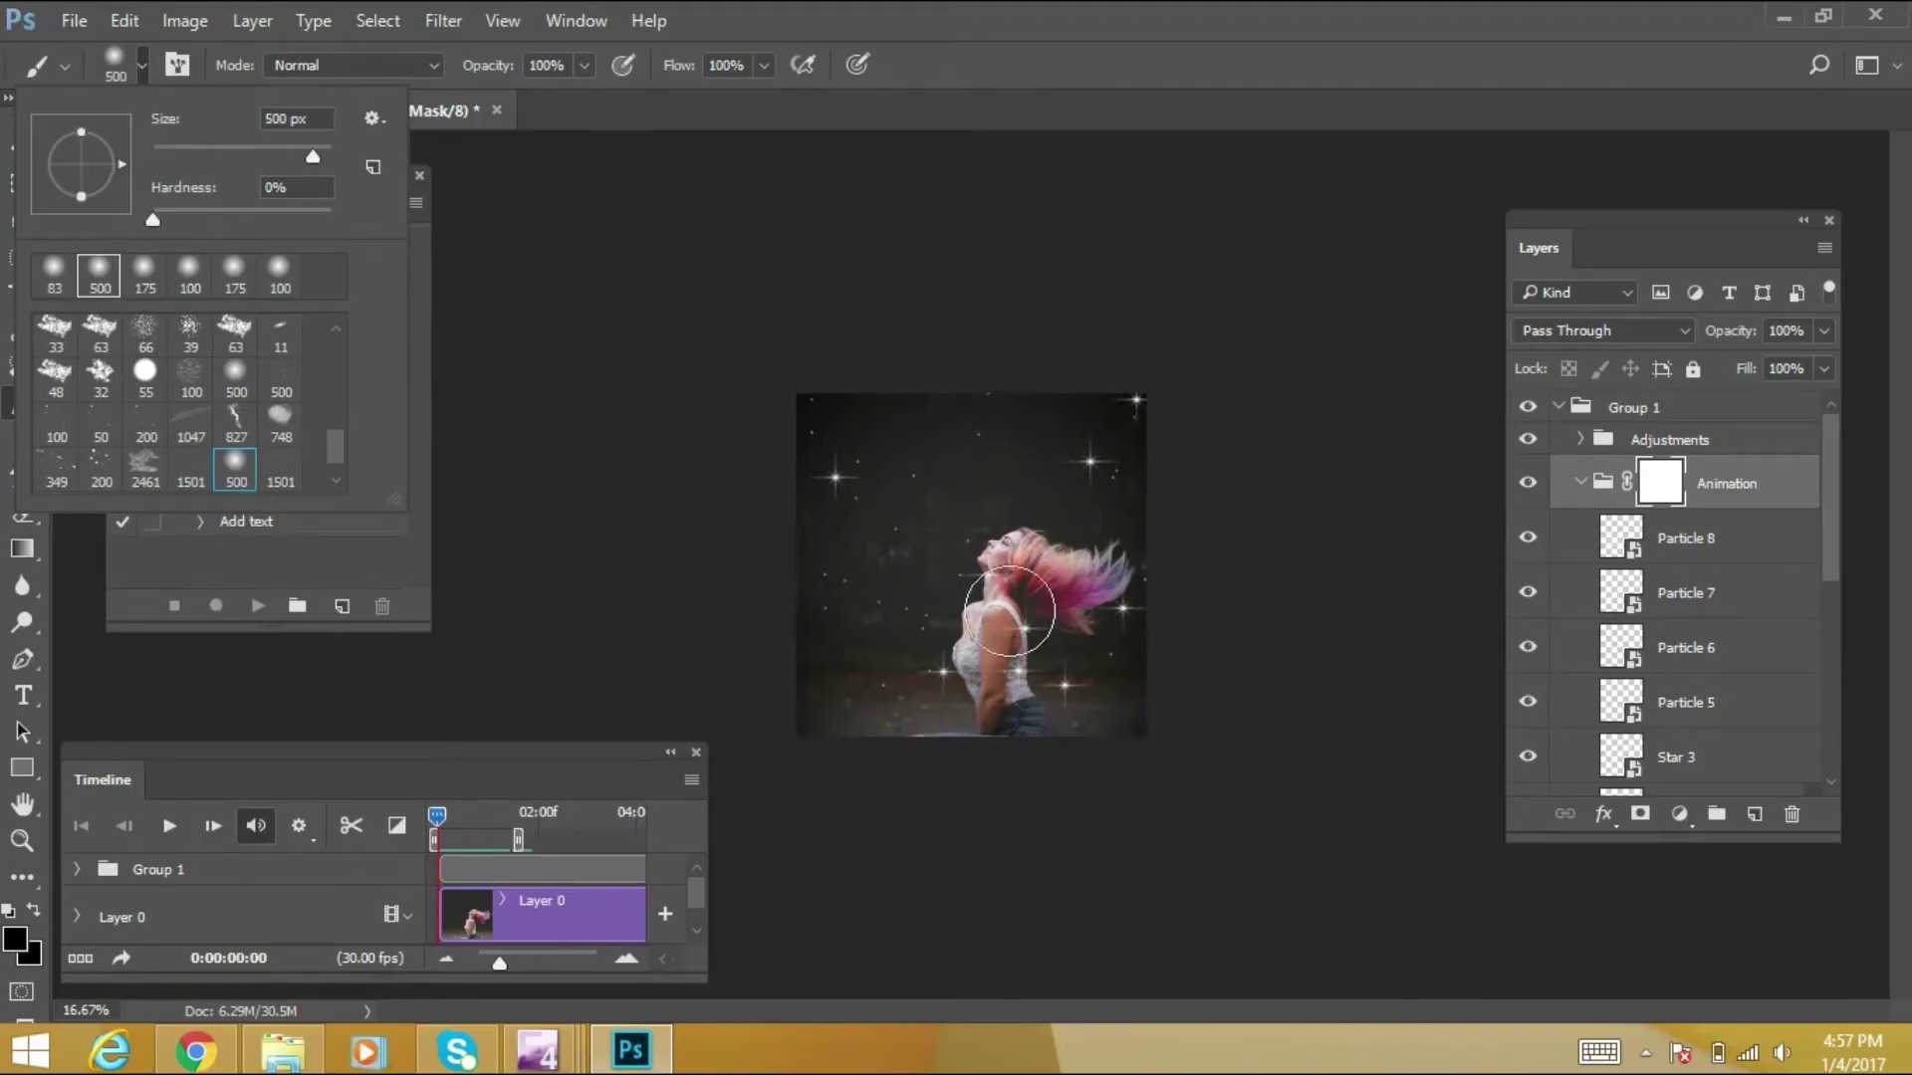
click(644, 340)
key(bracketleft)
key(bracketleft)
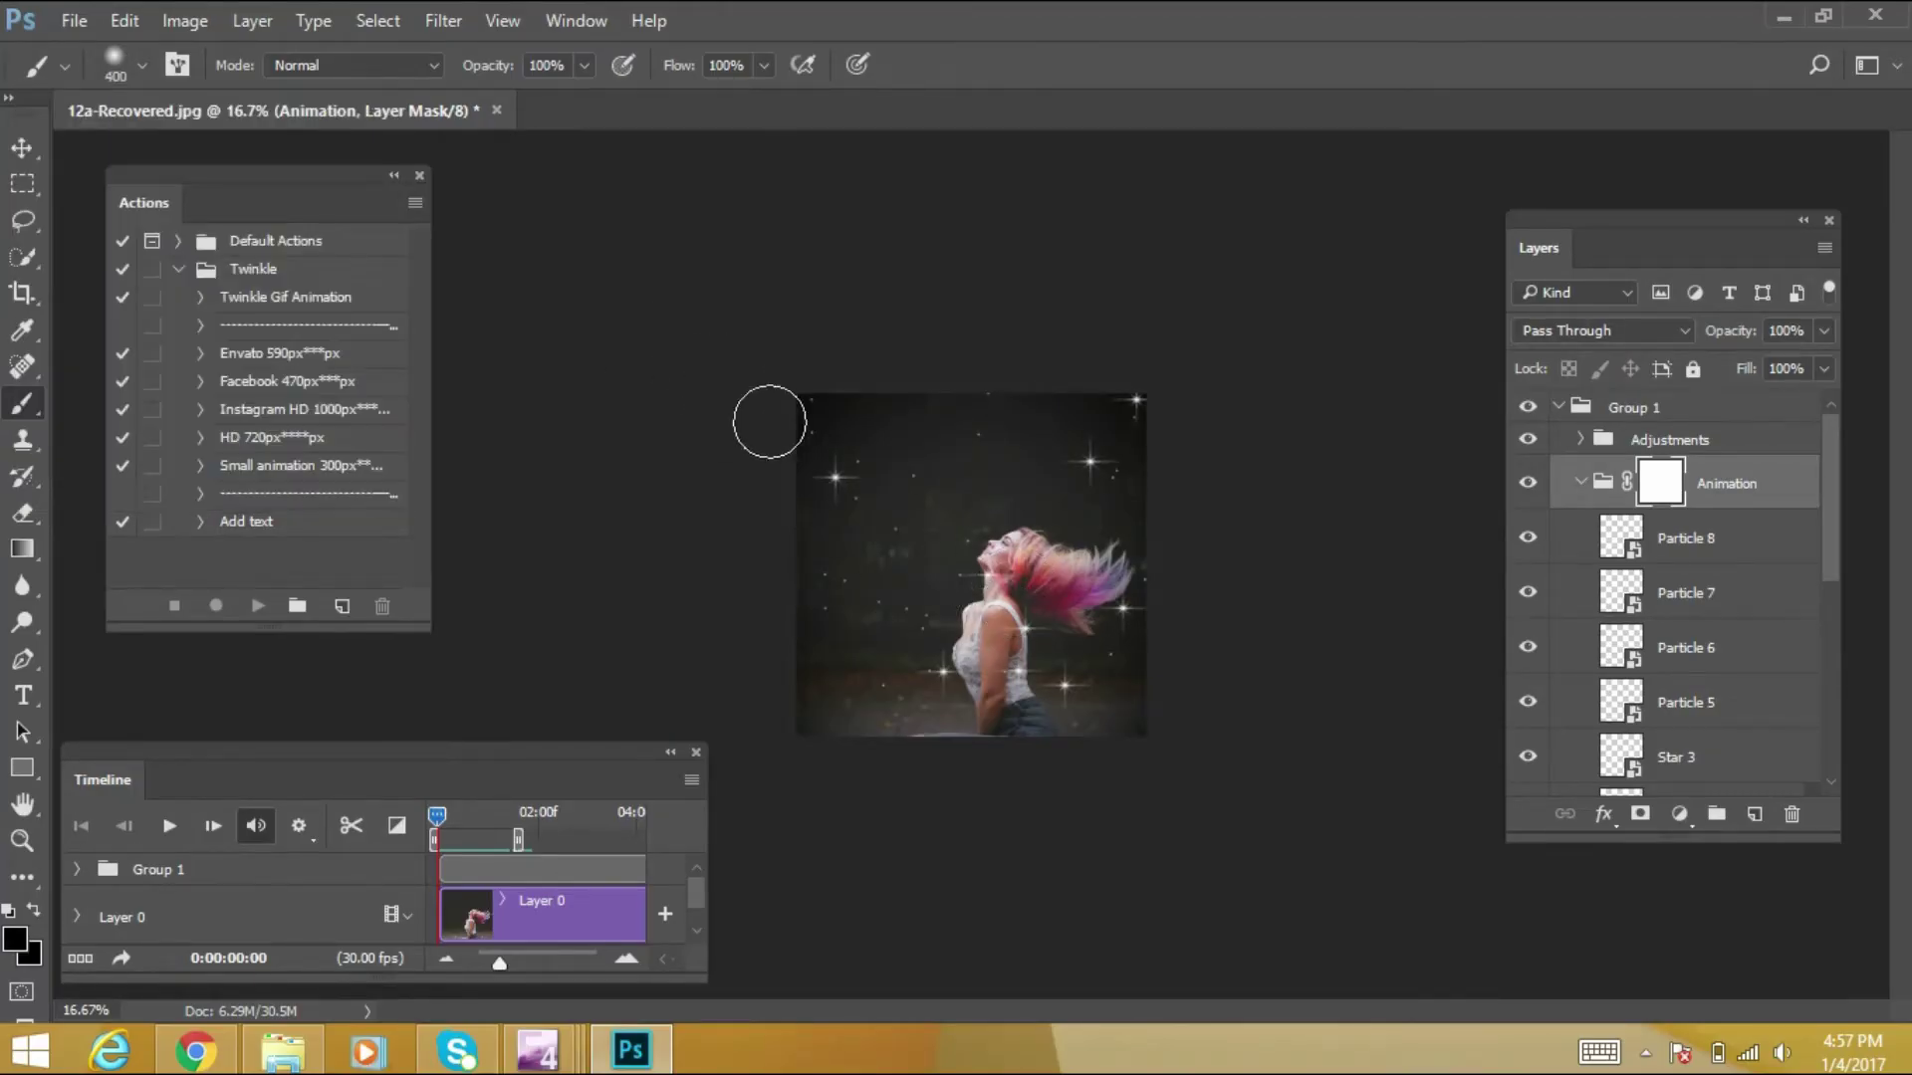
key(z)
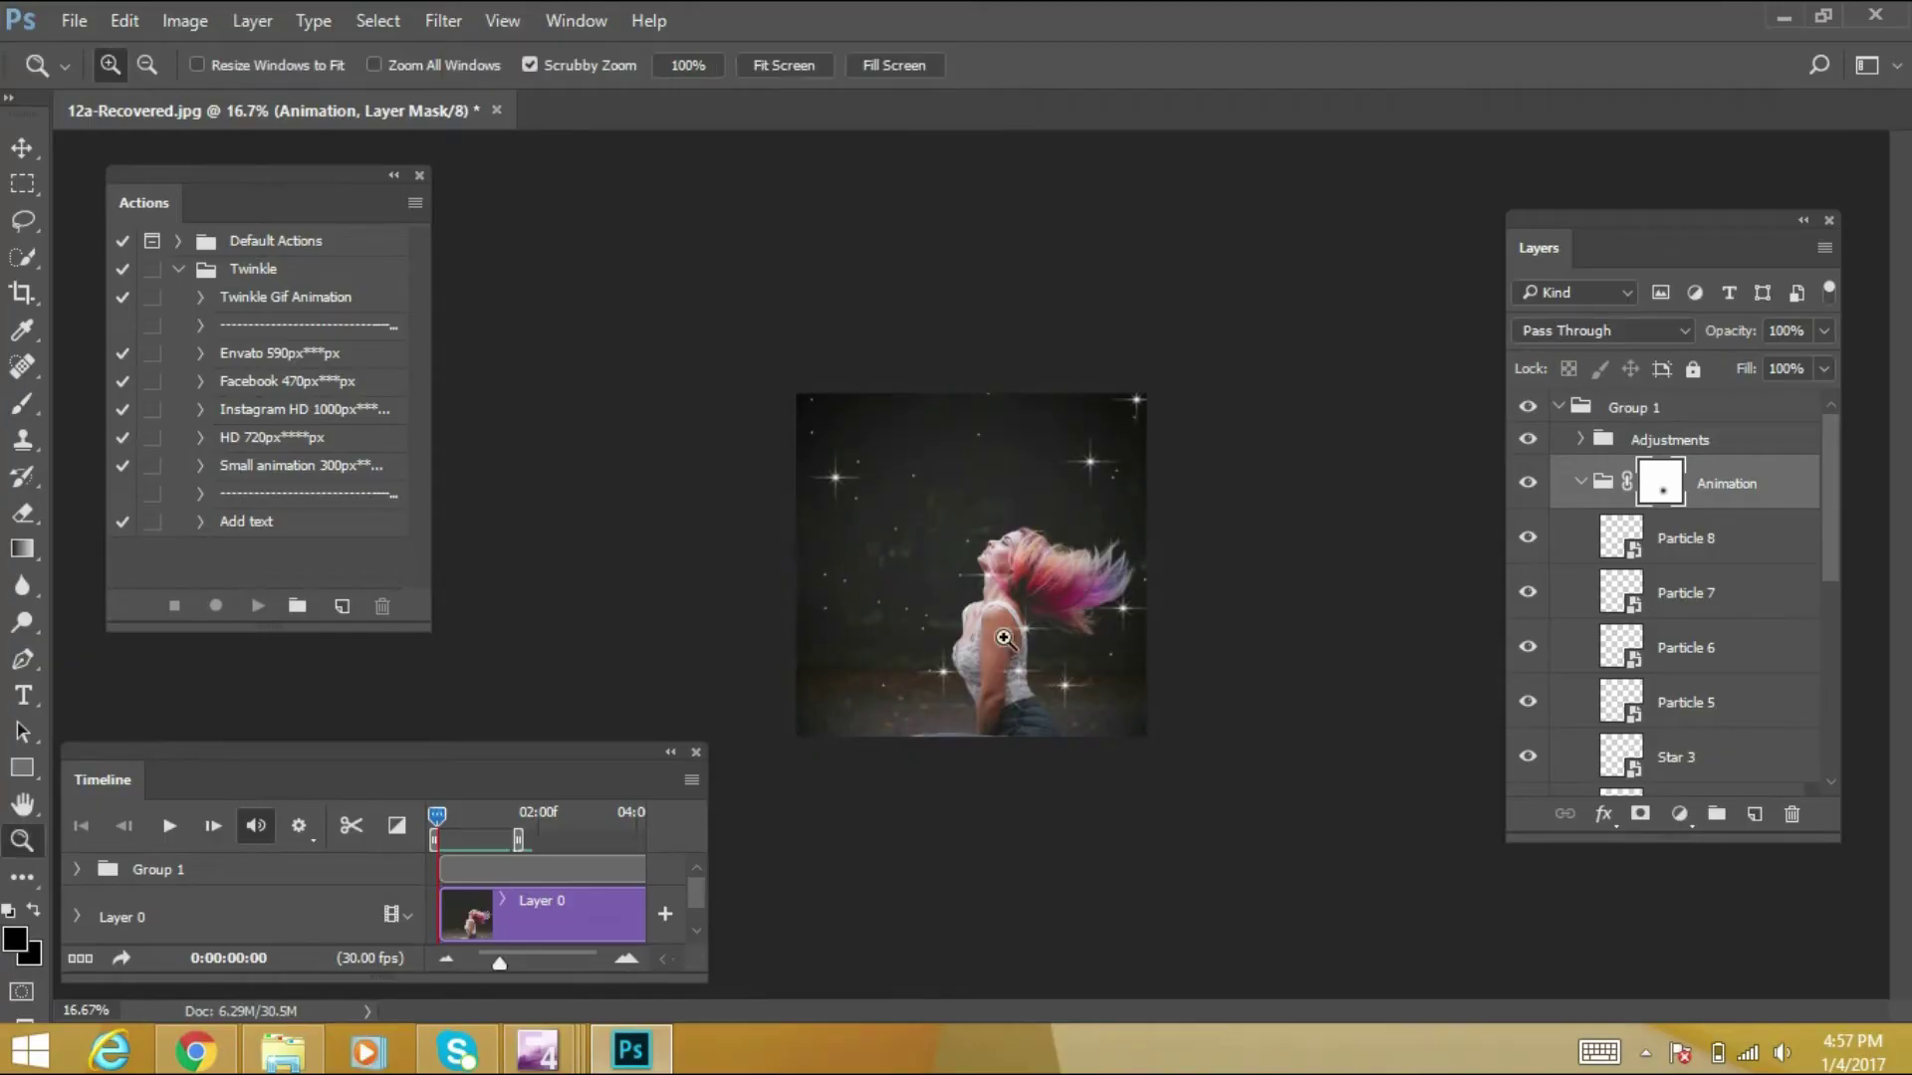
drag(1040, 665, 1103, 703)
key(space)
key(space)
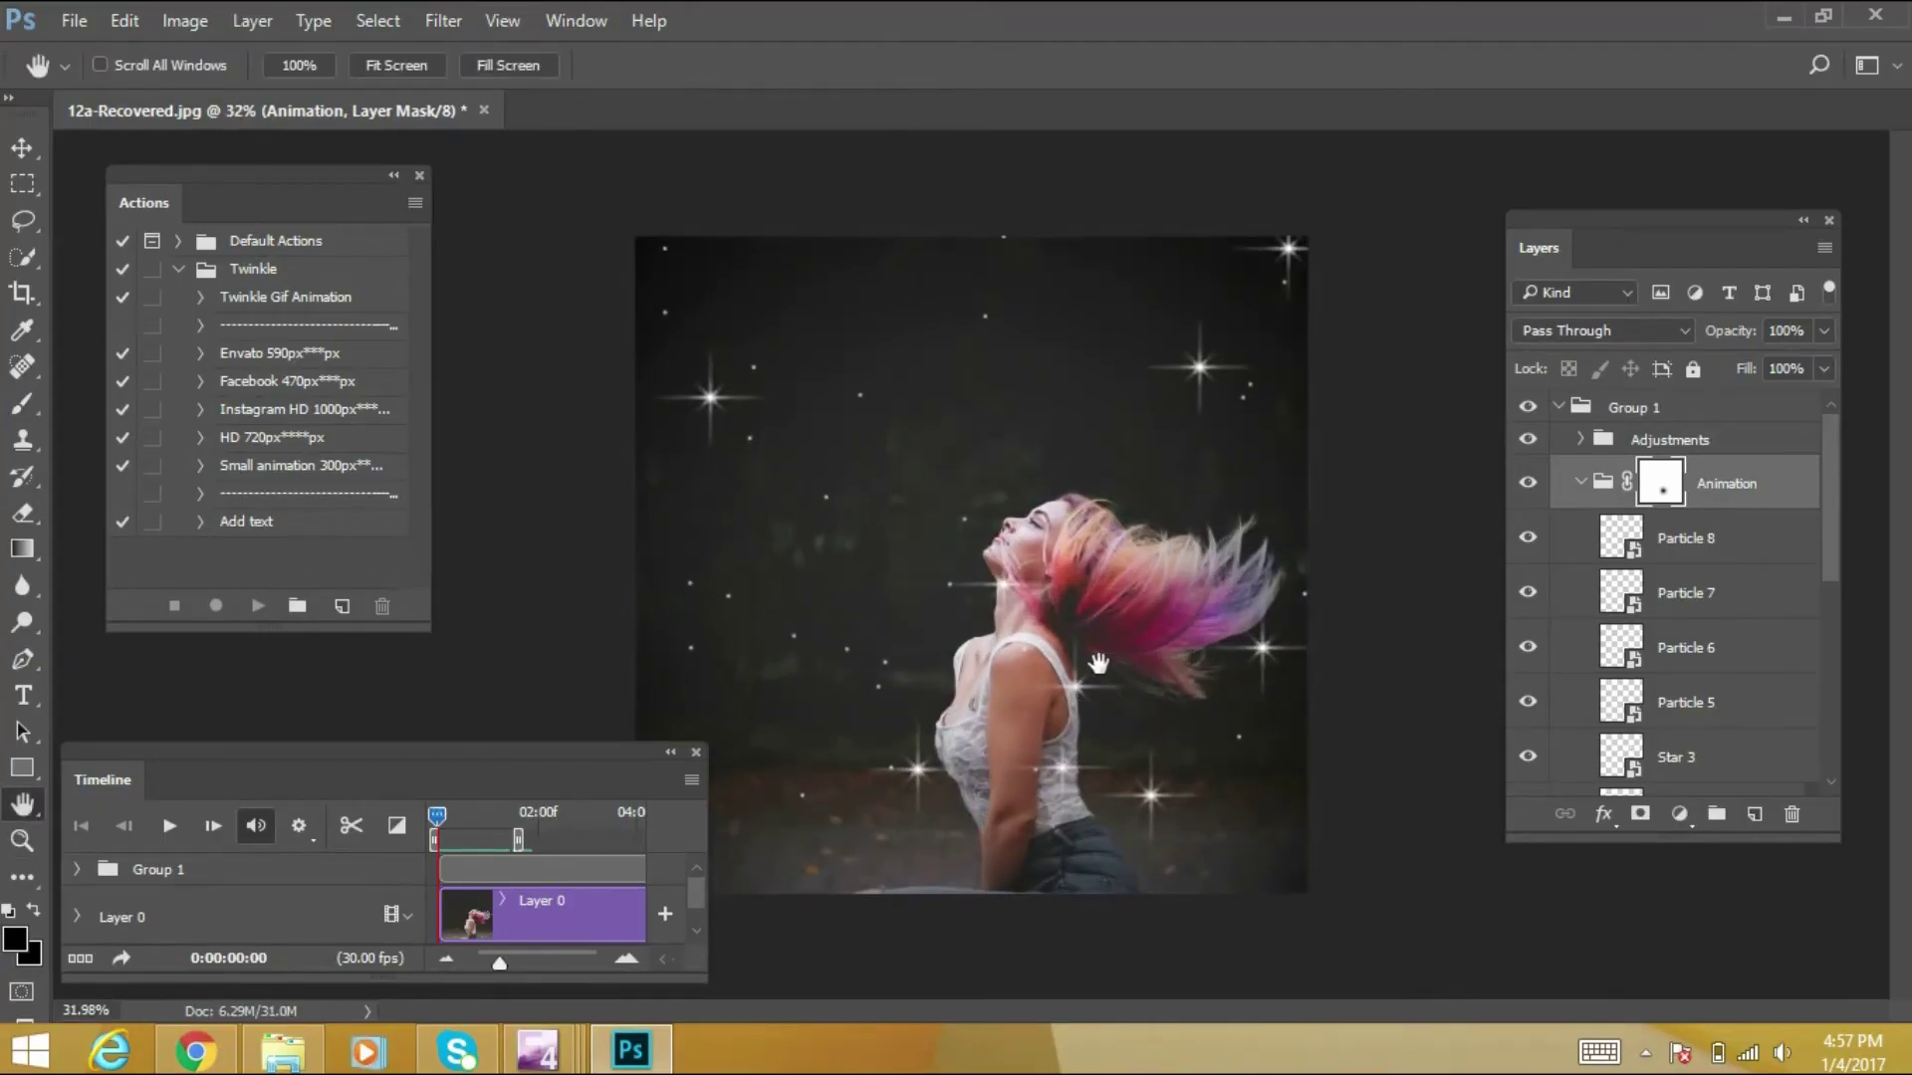
key(b)
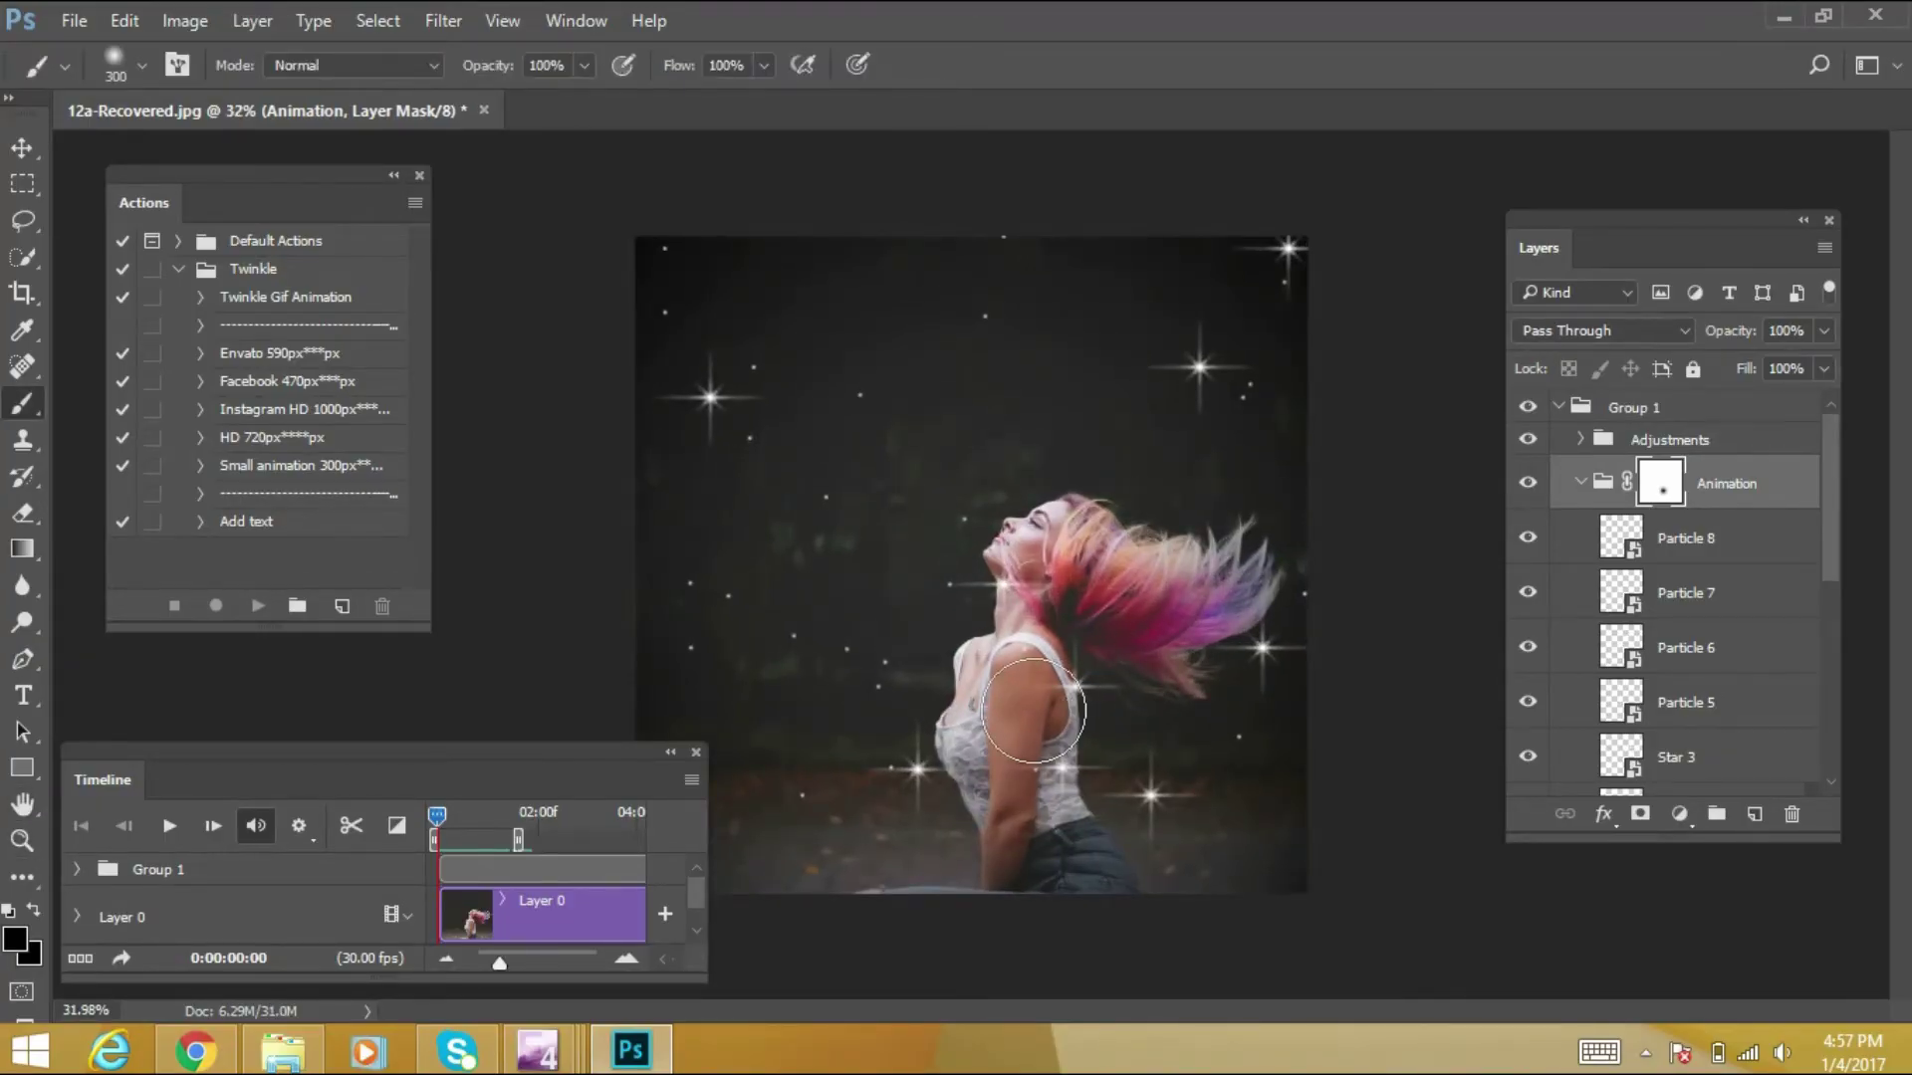
key(bracketleft)
key(bracketleft)
key(bracketleft)
key(bracketleft)
mouse_move(1026, 697)
mouse_down()
mouse_move(1025, 556)
mouse_move(1189, 596)
mouse_move(1112, 622)
mouse_move(1075, 609)
mouse_move(1005, 666)
mouse_move(995, 725)
mouse_move(1044, 760)
mouse_move(1072, 879)
mouse_up()
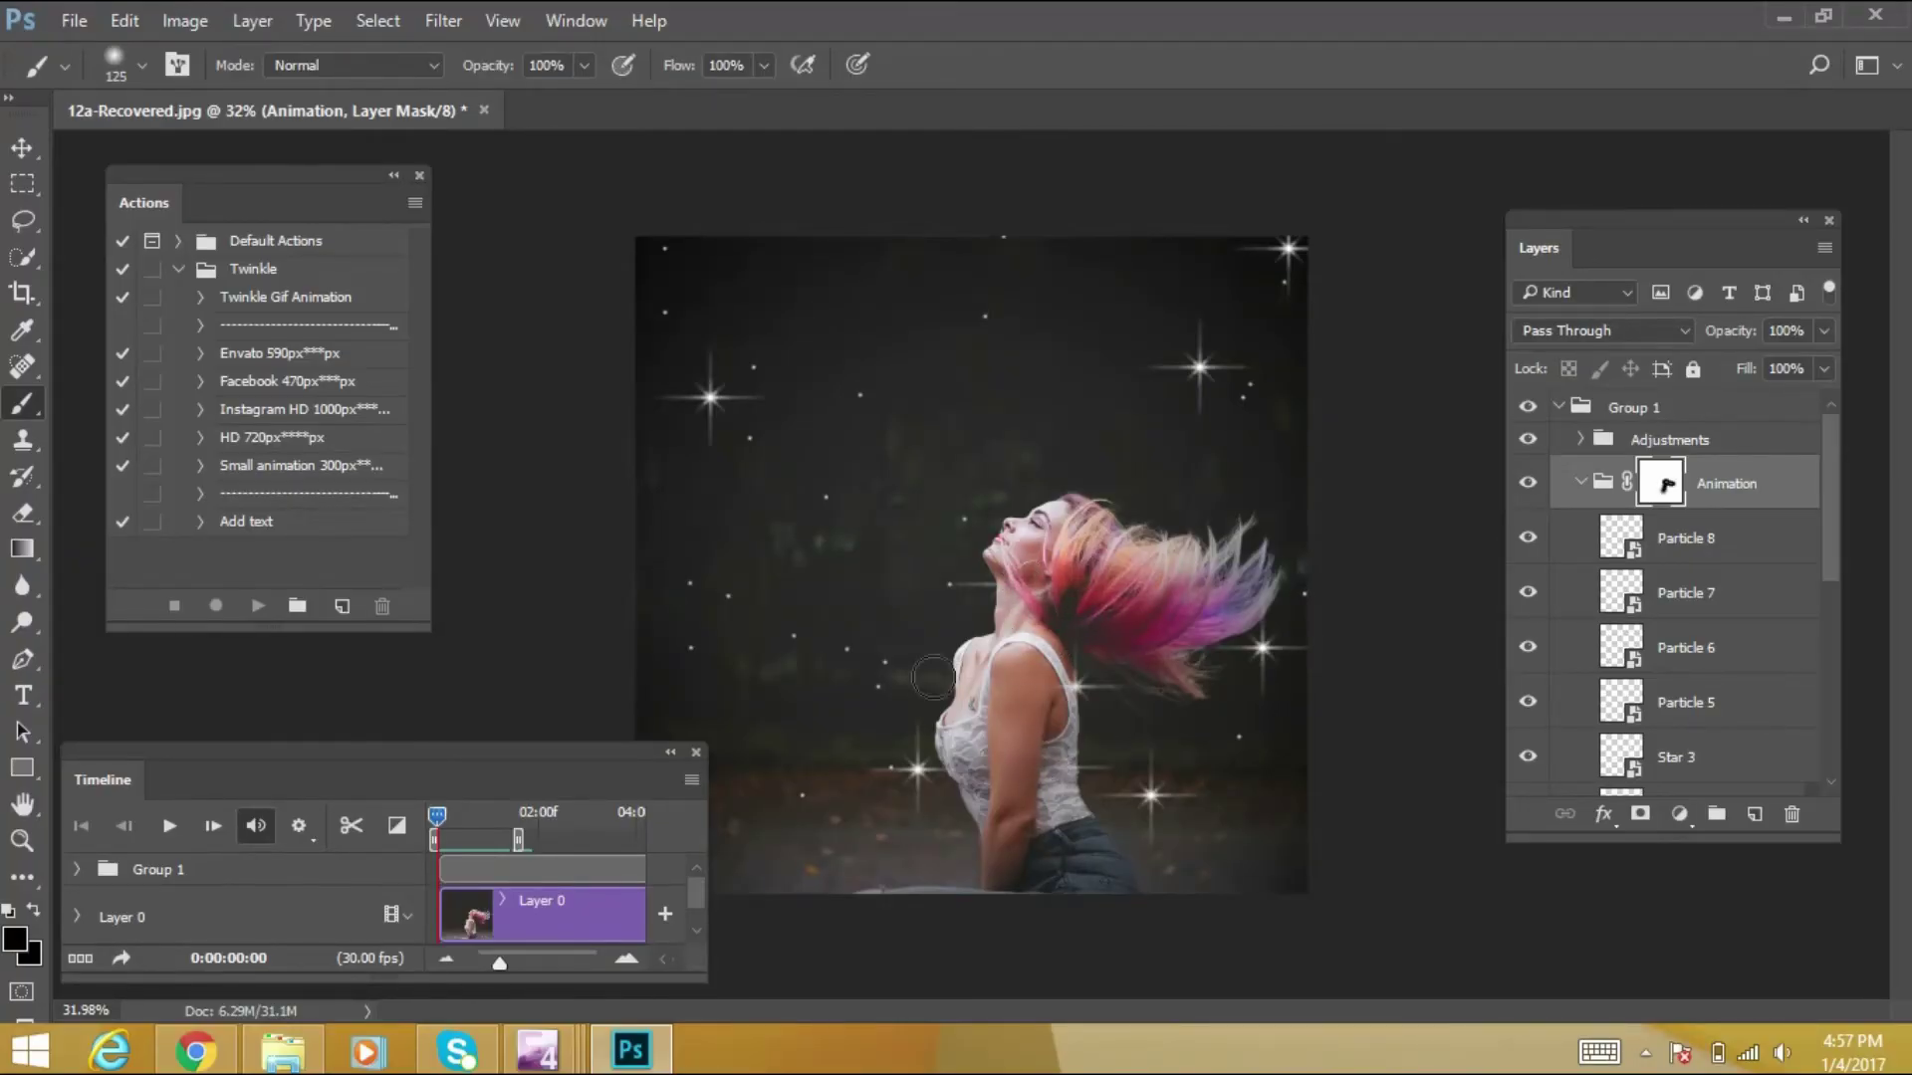
Scrub the timeline to confirm sparkles stay off the woman, then collapse the Animation group
key(v)
click(490, 819)
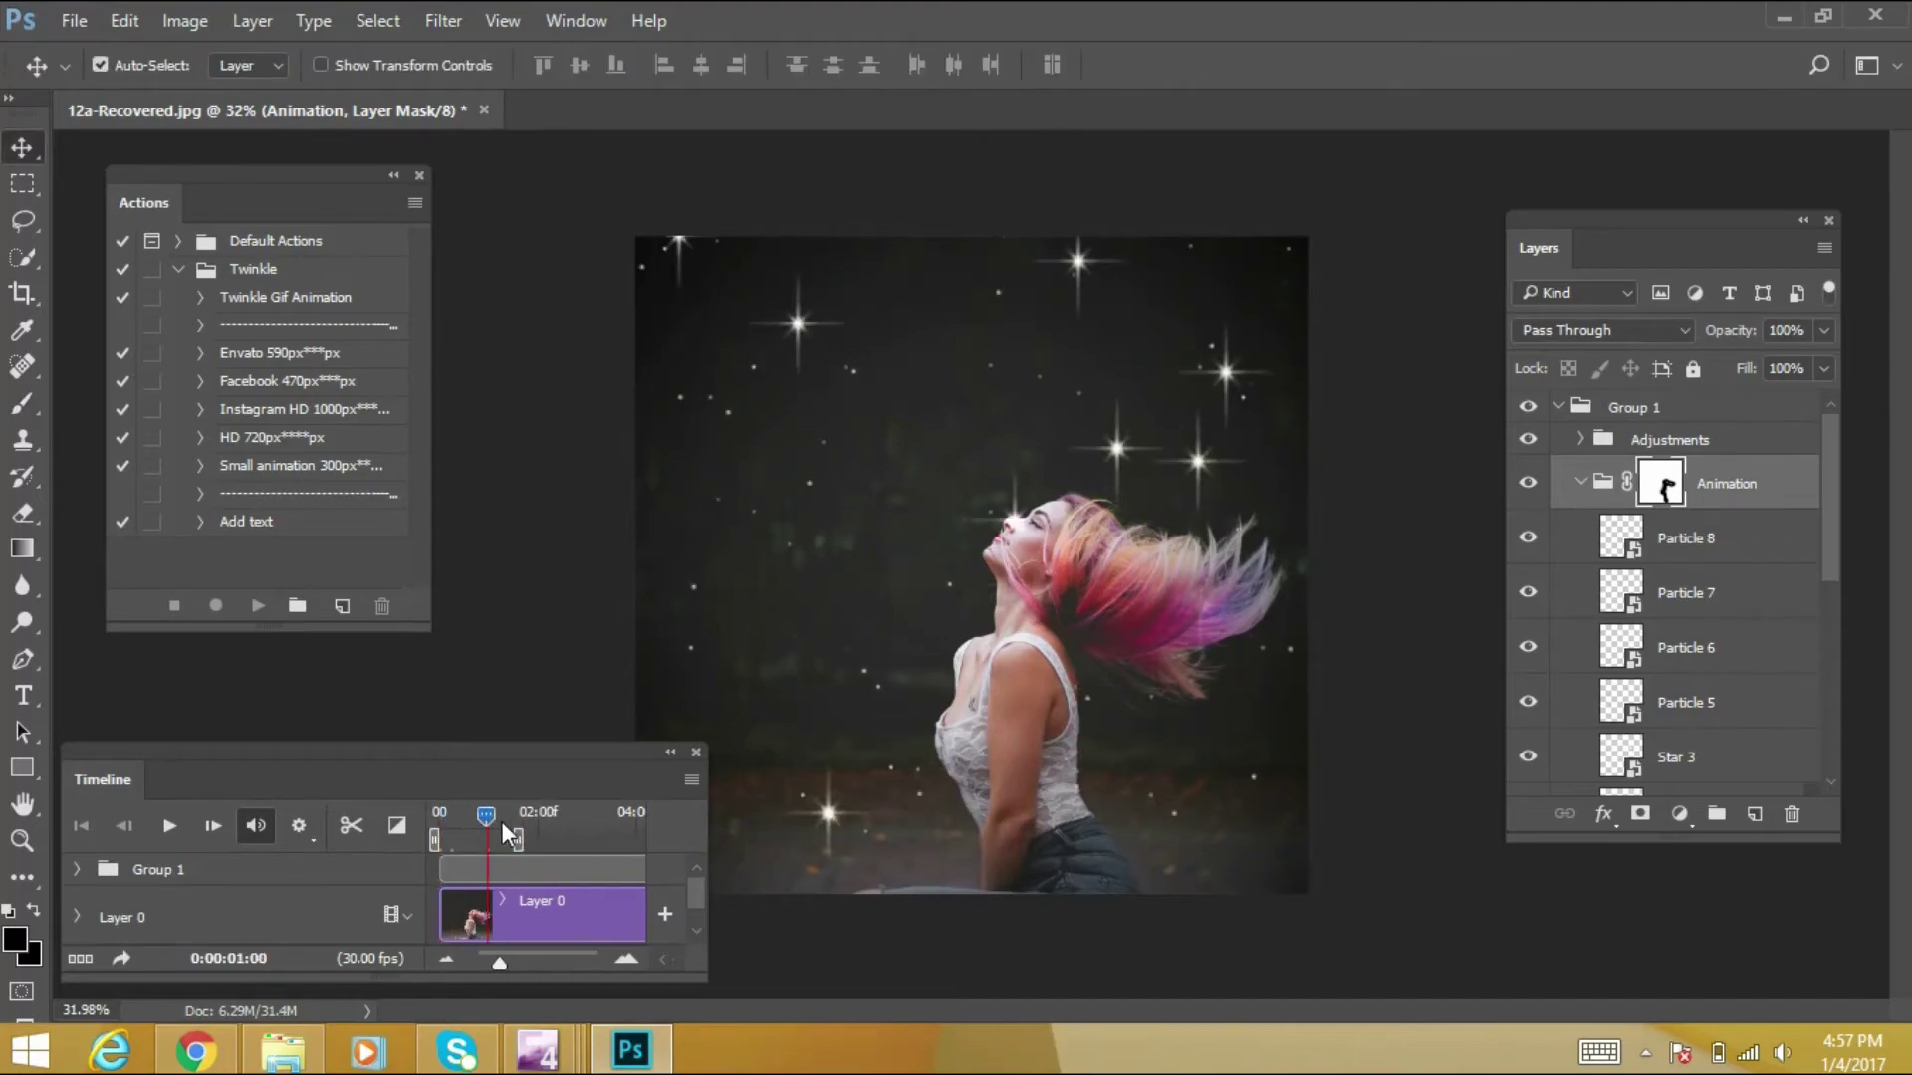
mouse_move(572, 822)
mouse_down()
mouse_move(473, 818)
mouse_move(504, 827)
mouse_move(486, 827)
mouse_up()
key(b)
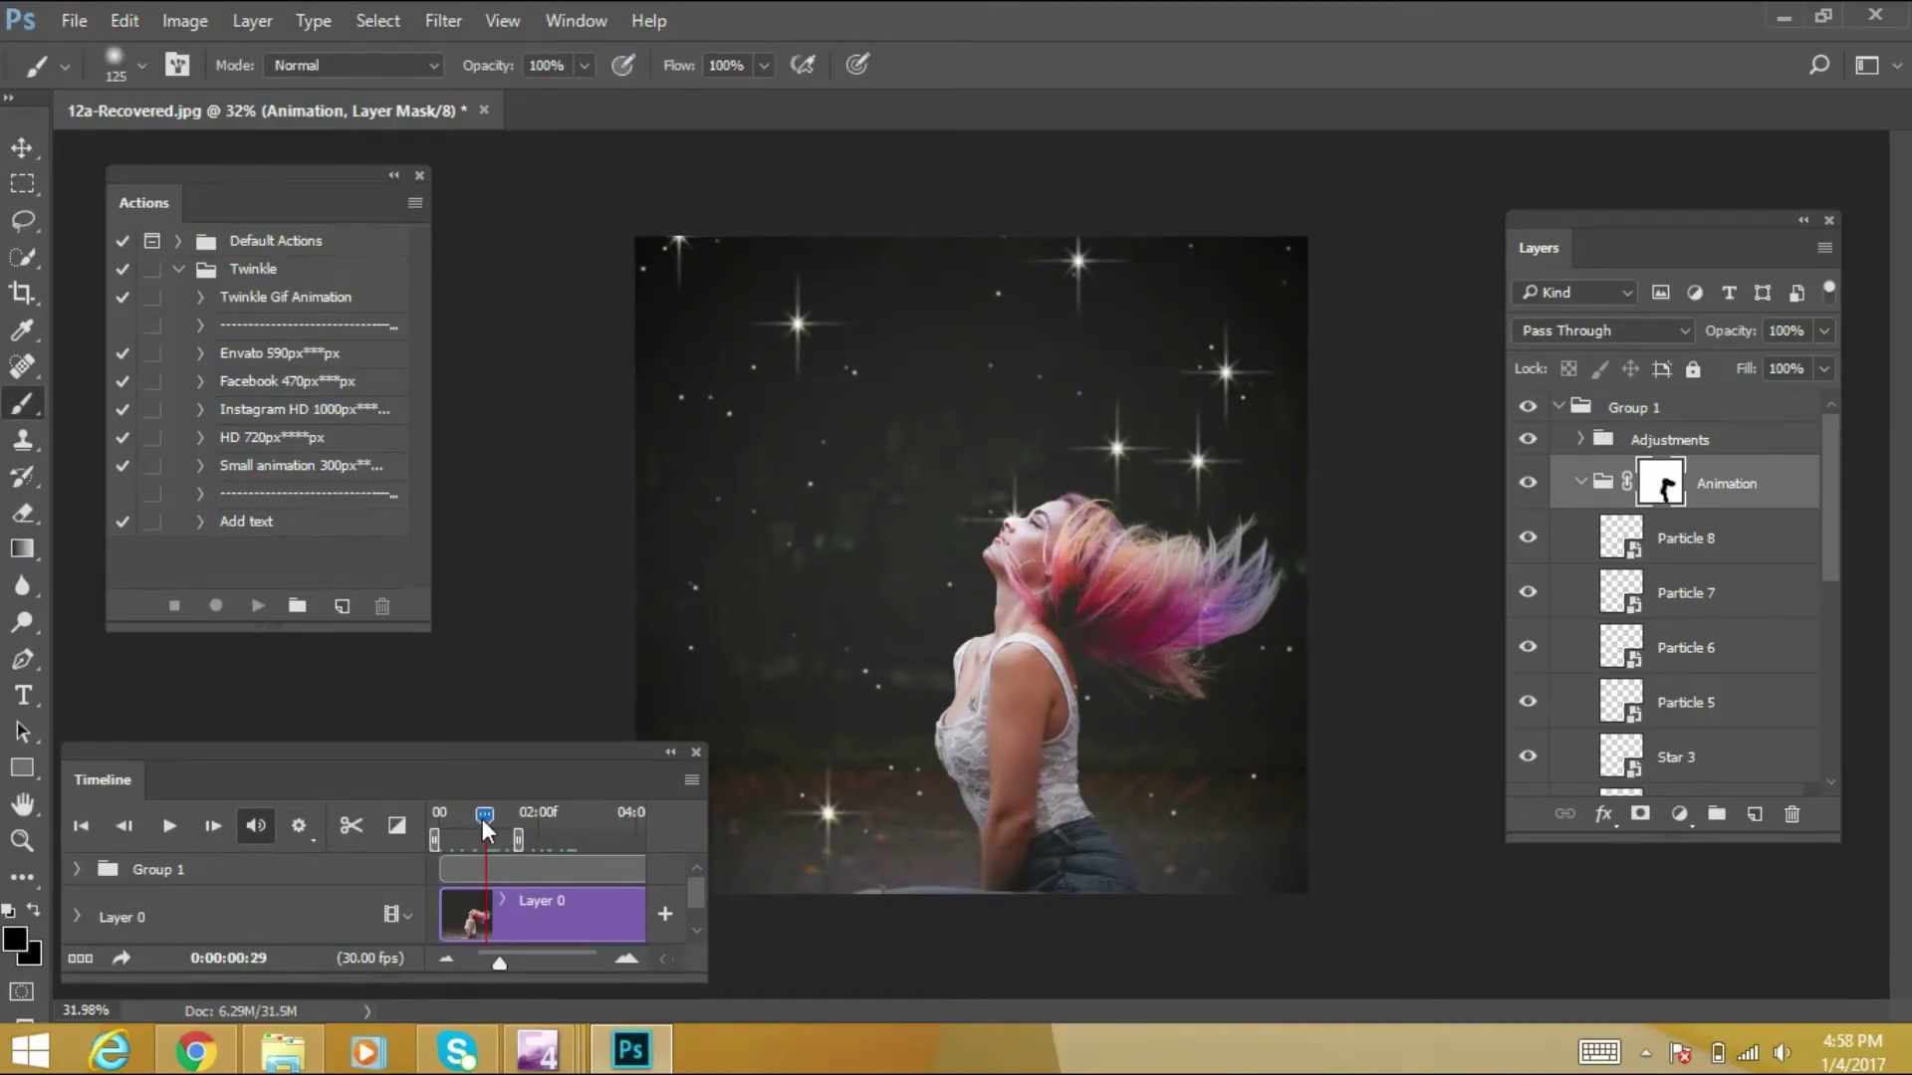
mouse_move(458, 812)
mouse_down()
mouse_move(506, 816)
mouse_move(436, 812)
mouse_up()
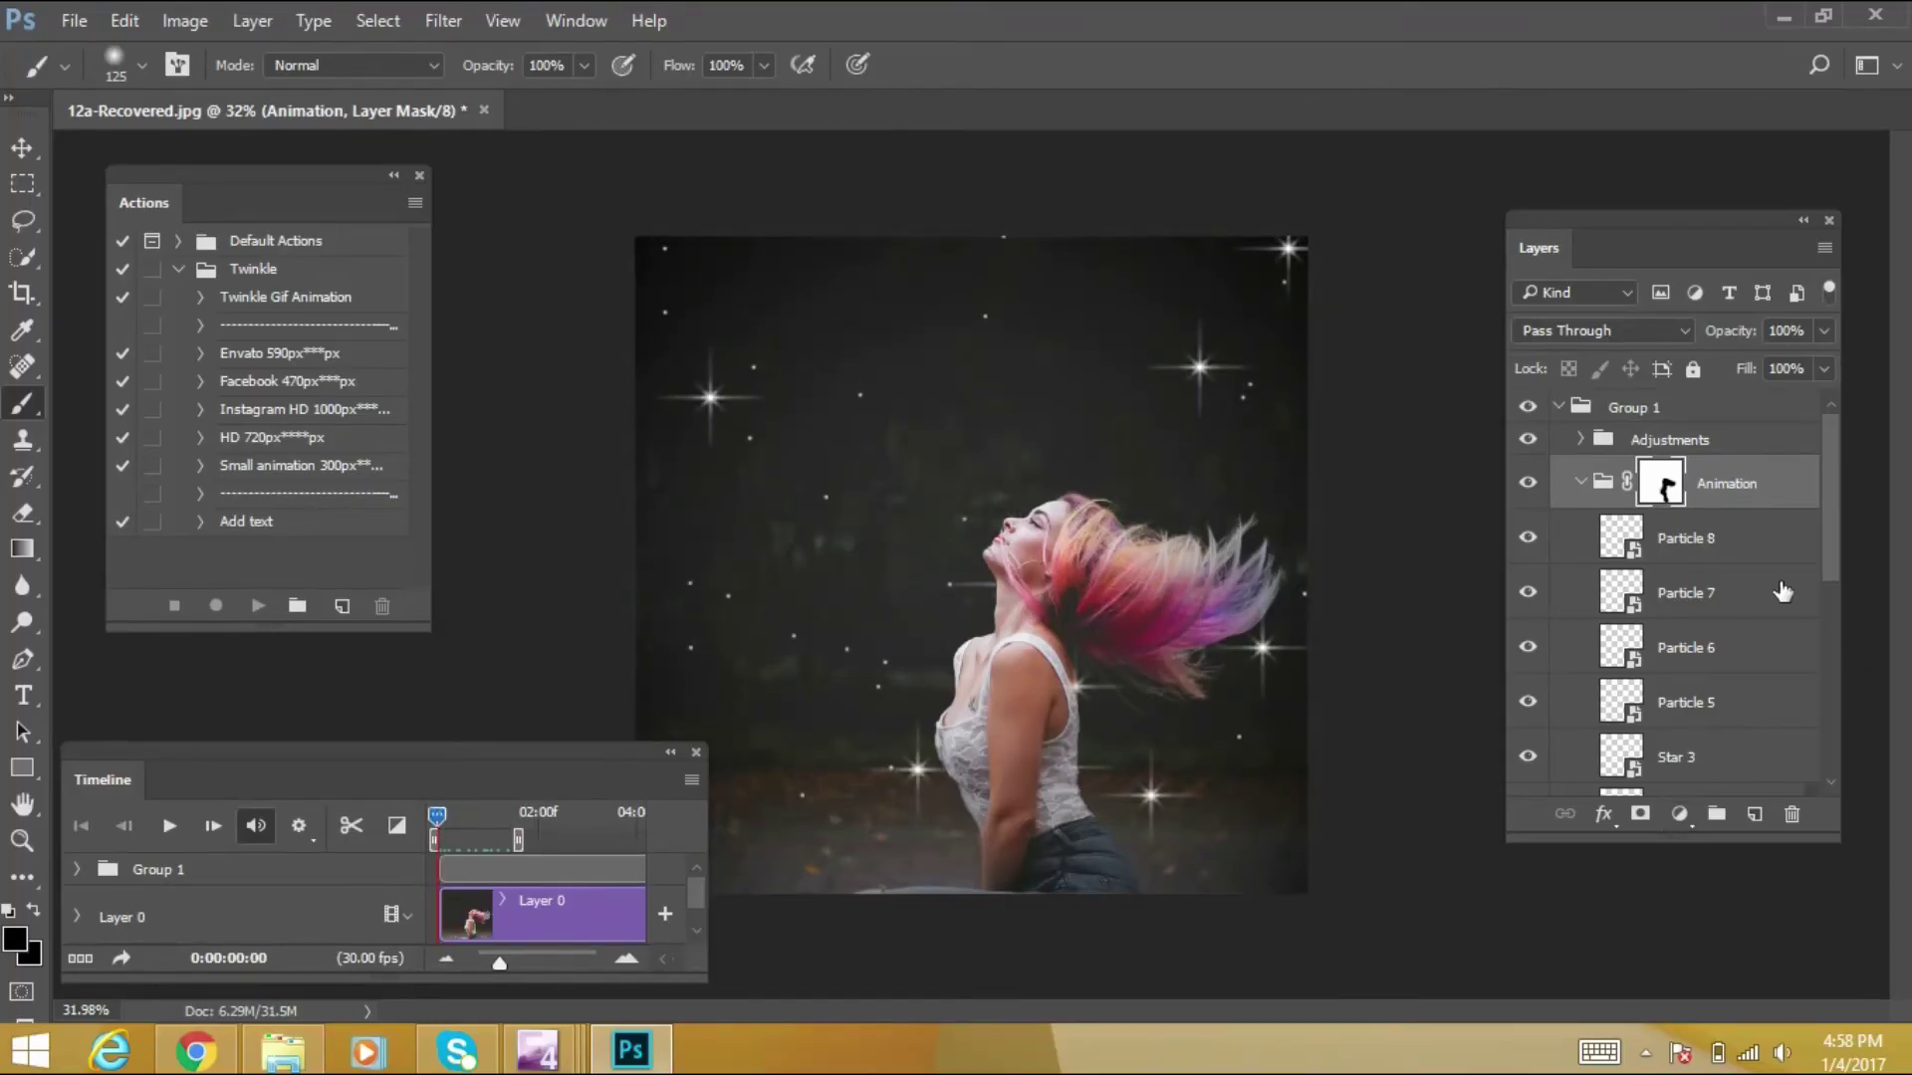
click(1581, 484)
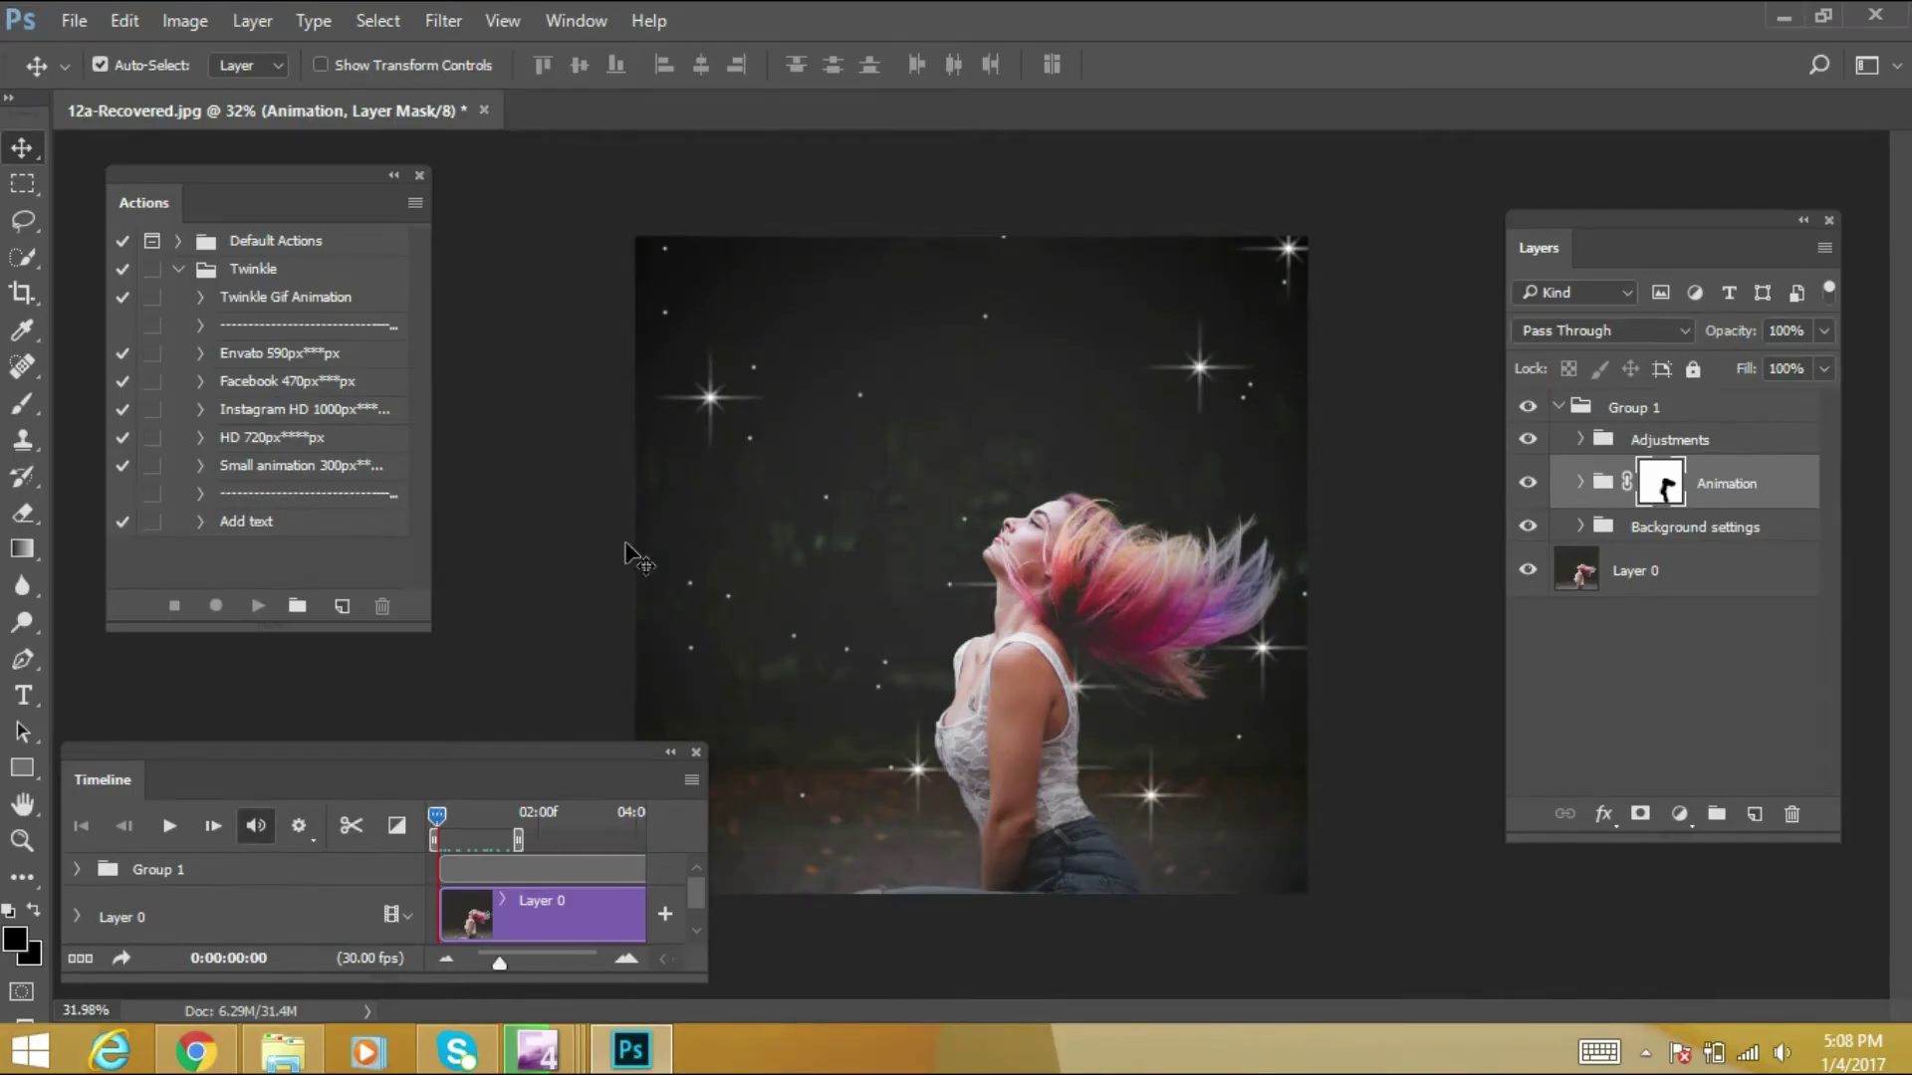
Run the Add text action to place the TWINKLE title
click(266, 528)
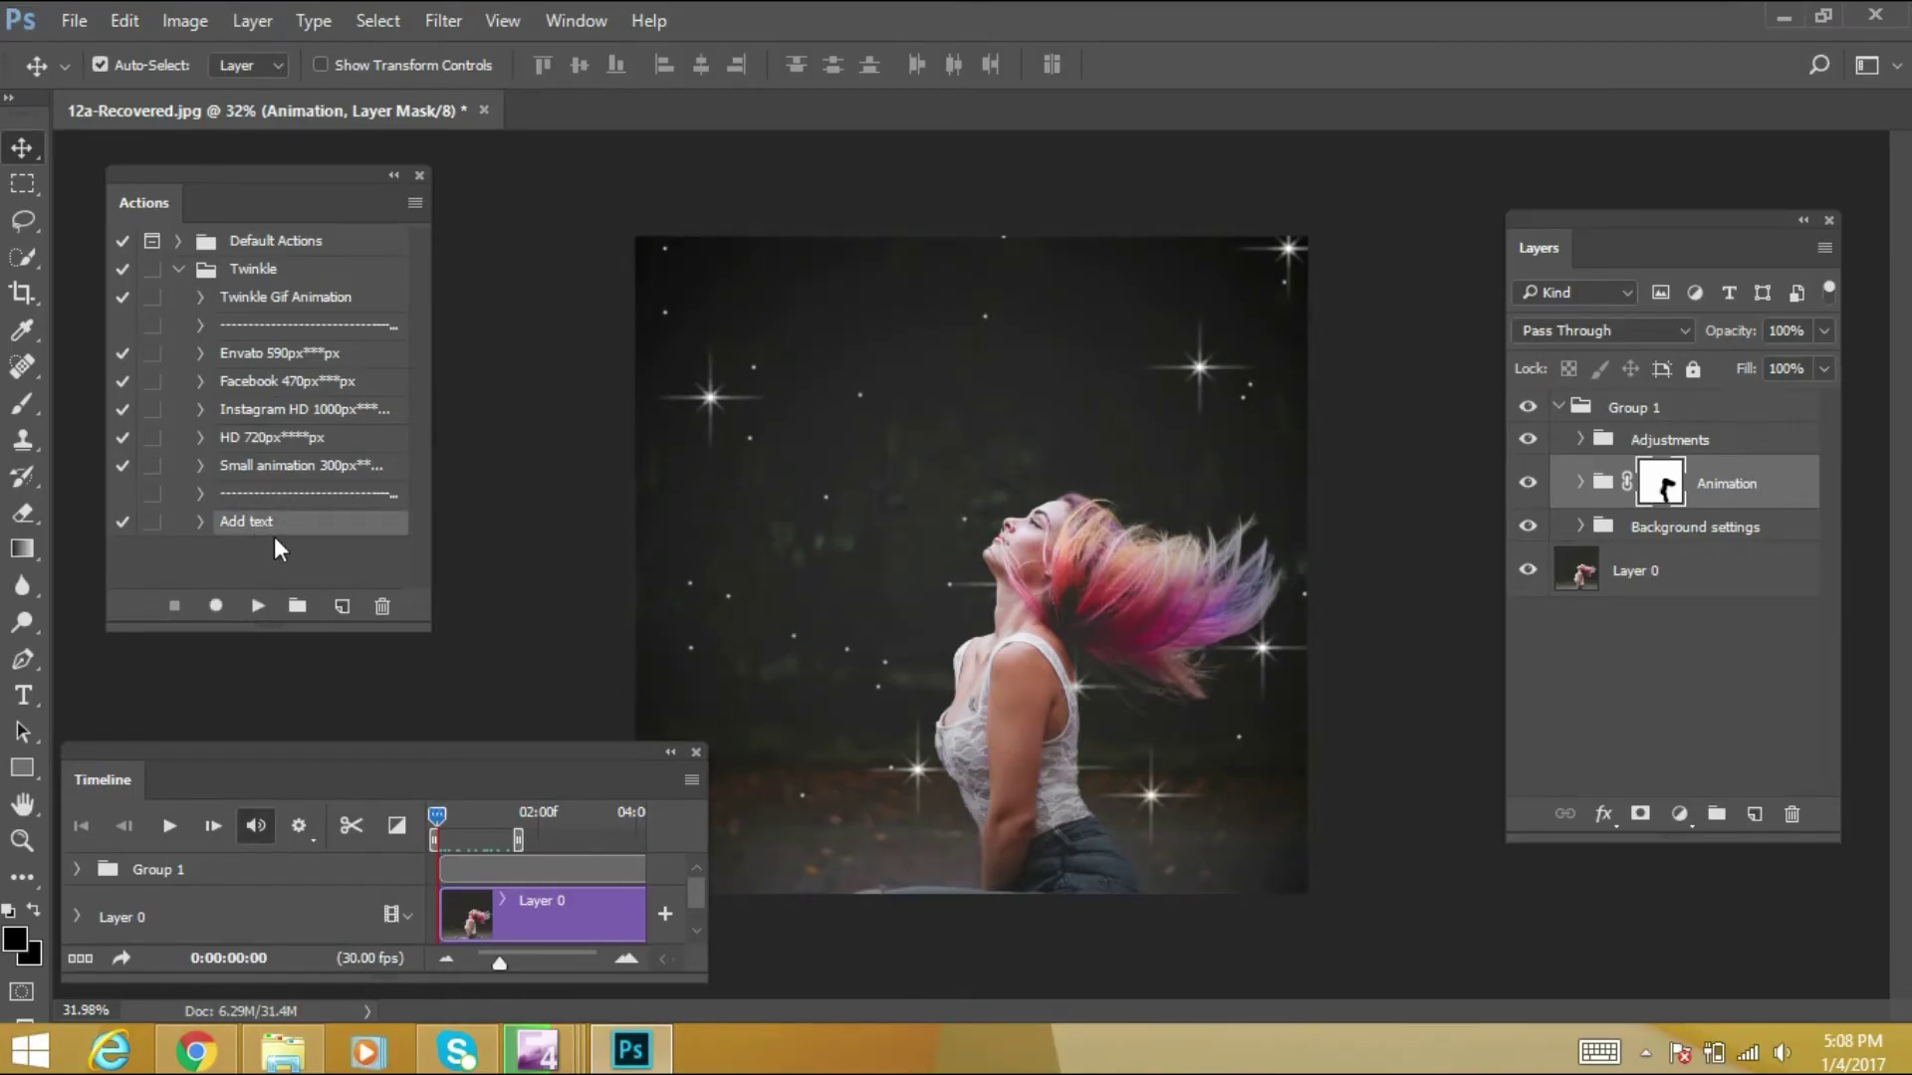
click(260, 606)
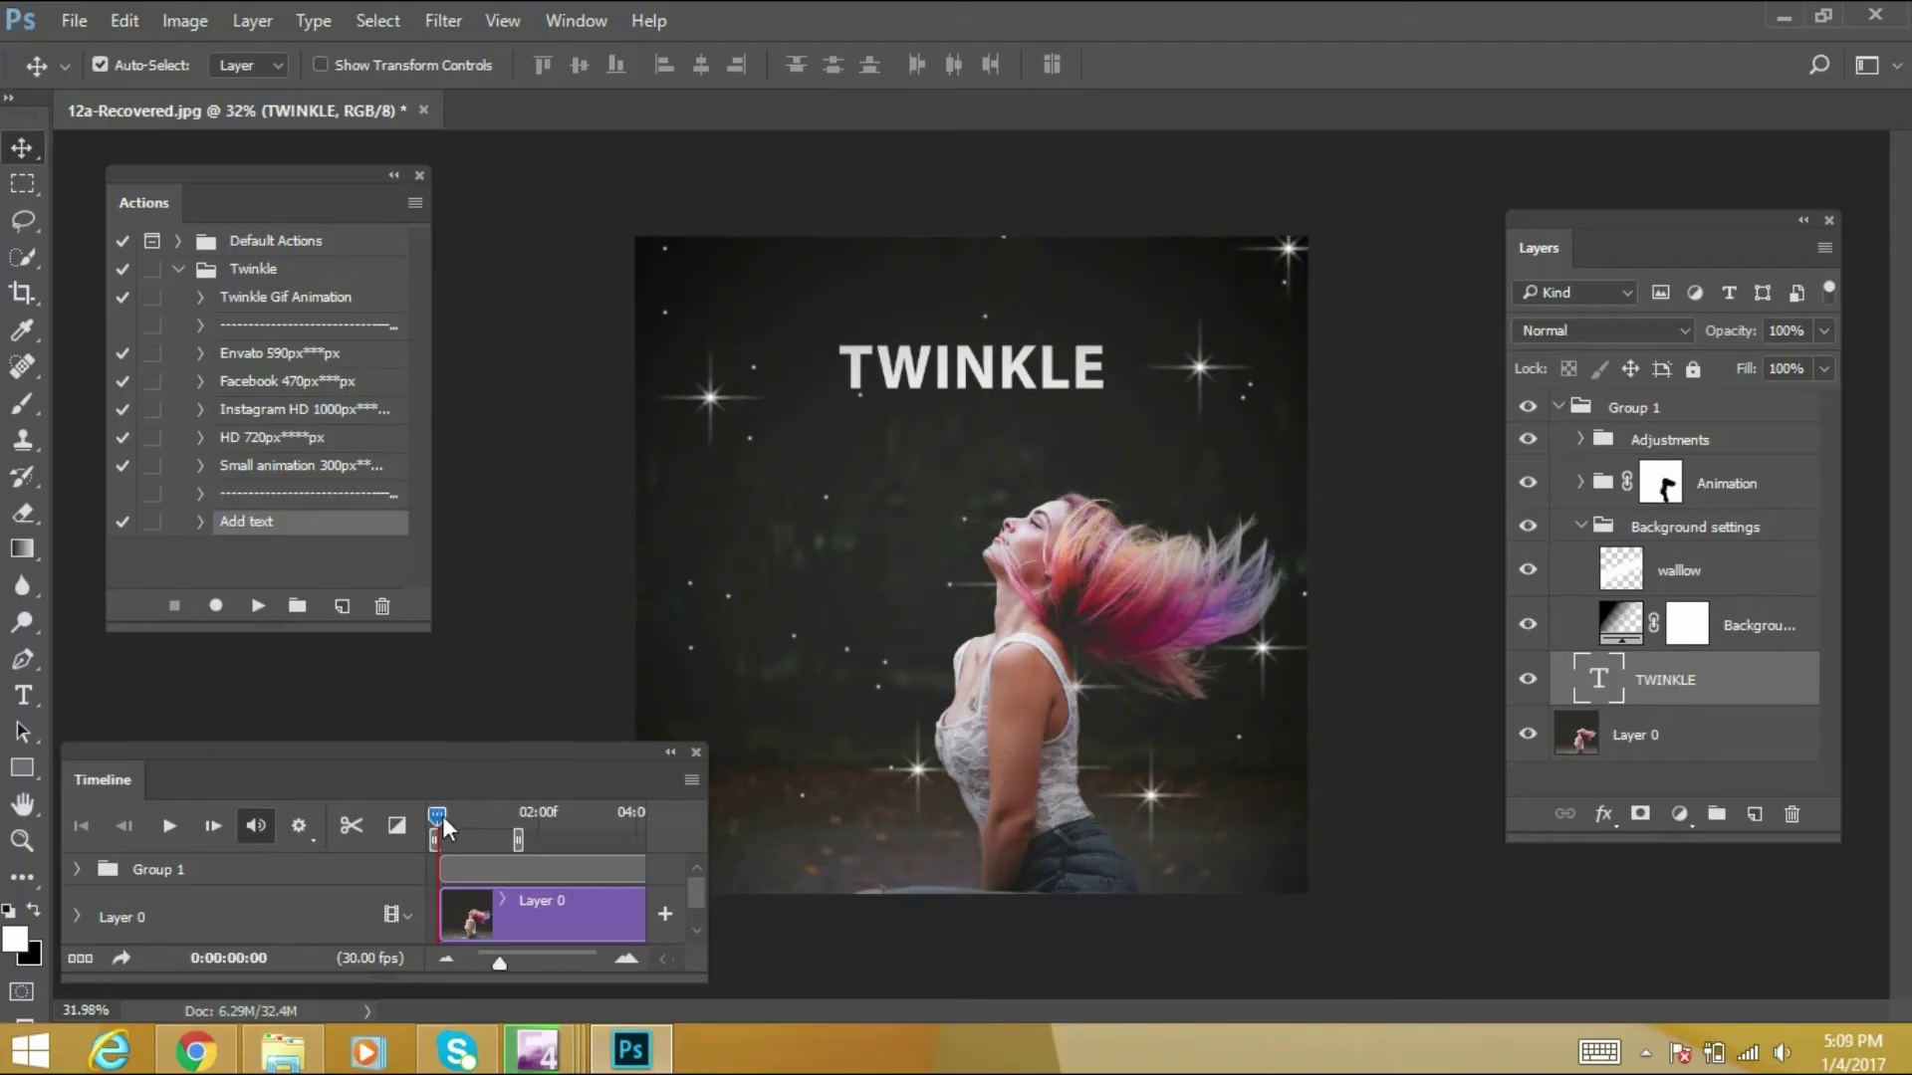
drag(439, 815, 440, 815)
drag(438, 815, 434, 814)
Replace TWINKLE with 'WOW' and scale it up to about 120%
key(t)
drag(1105, 368, 874, 360)
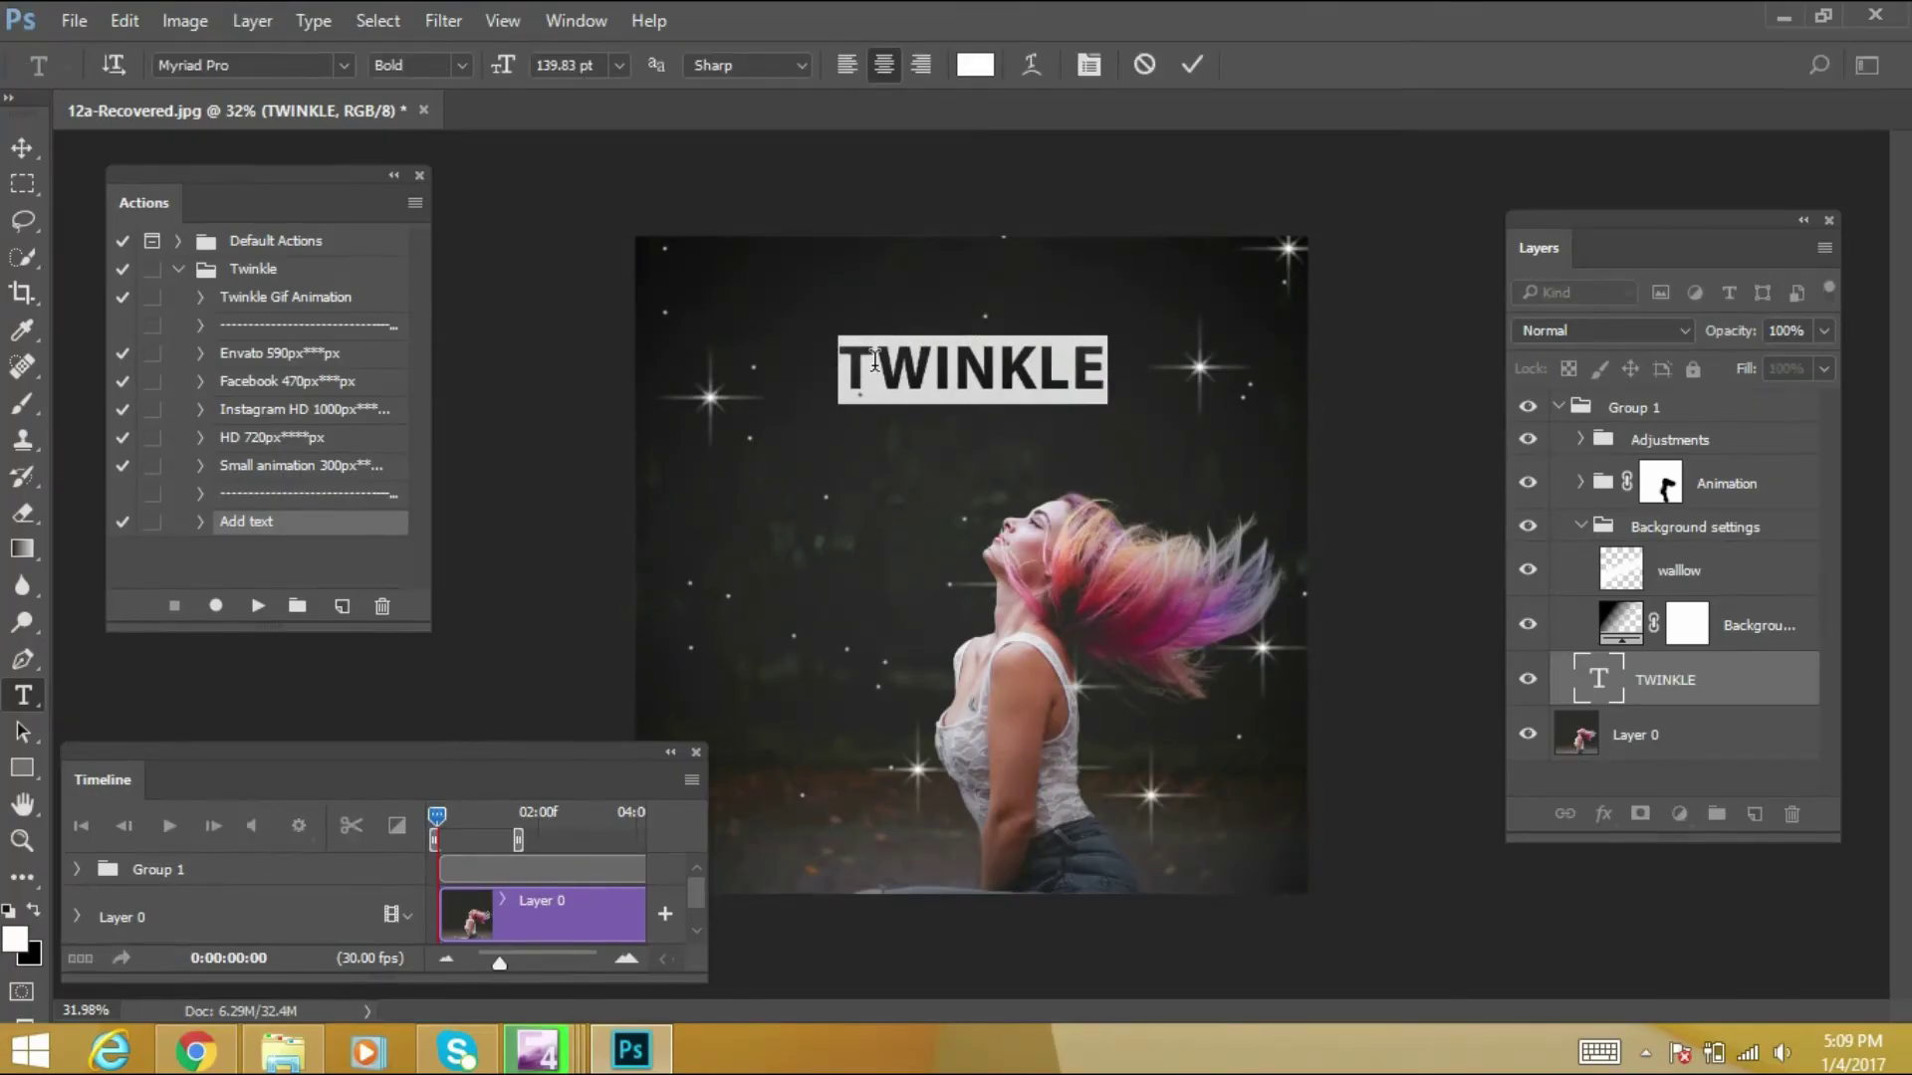
text(W)
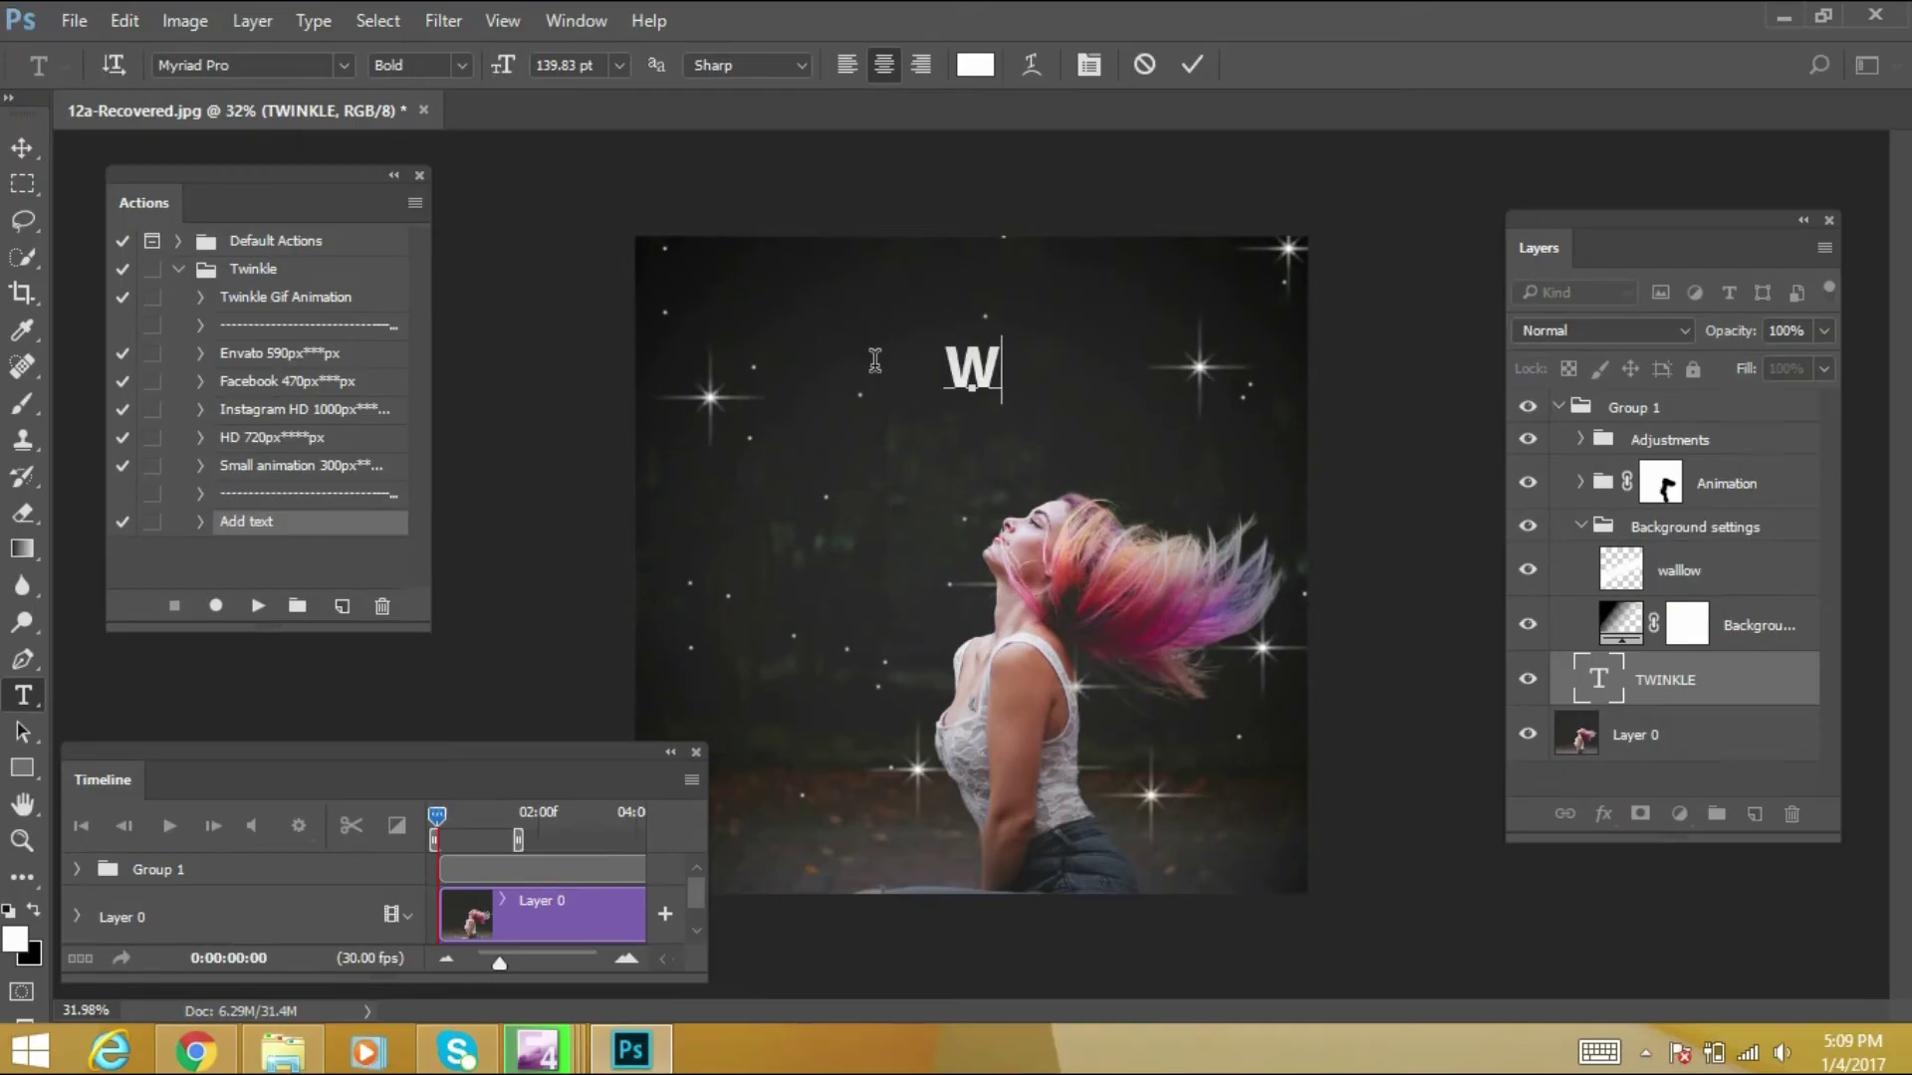
text(OW)
click(22, 149)
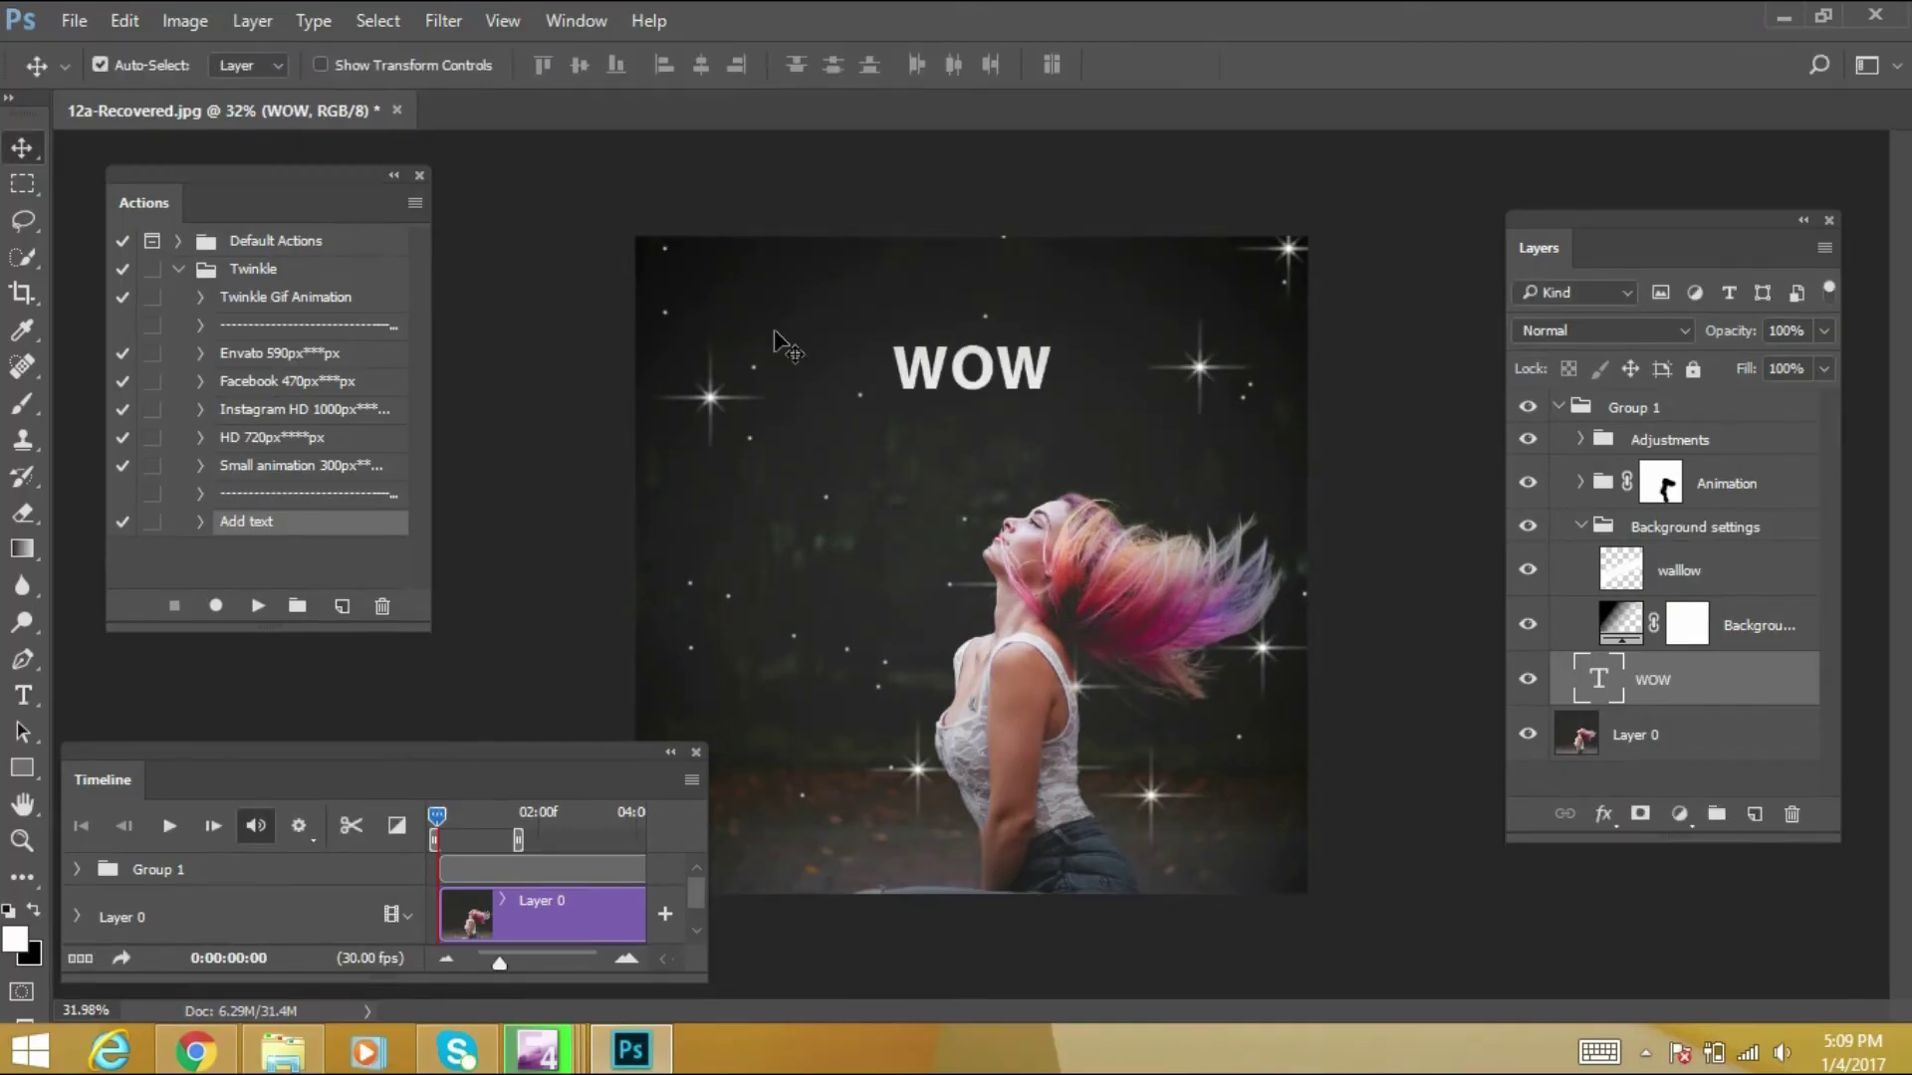
key(ctrl+t)
drag(1052, 402, 1068, 410)
key(Return)
mouse_move(435, 819)
mouse_down()
mouse_move(514, 824)
mouse_move(422, 825)
mouse_up()
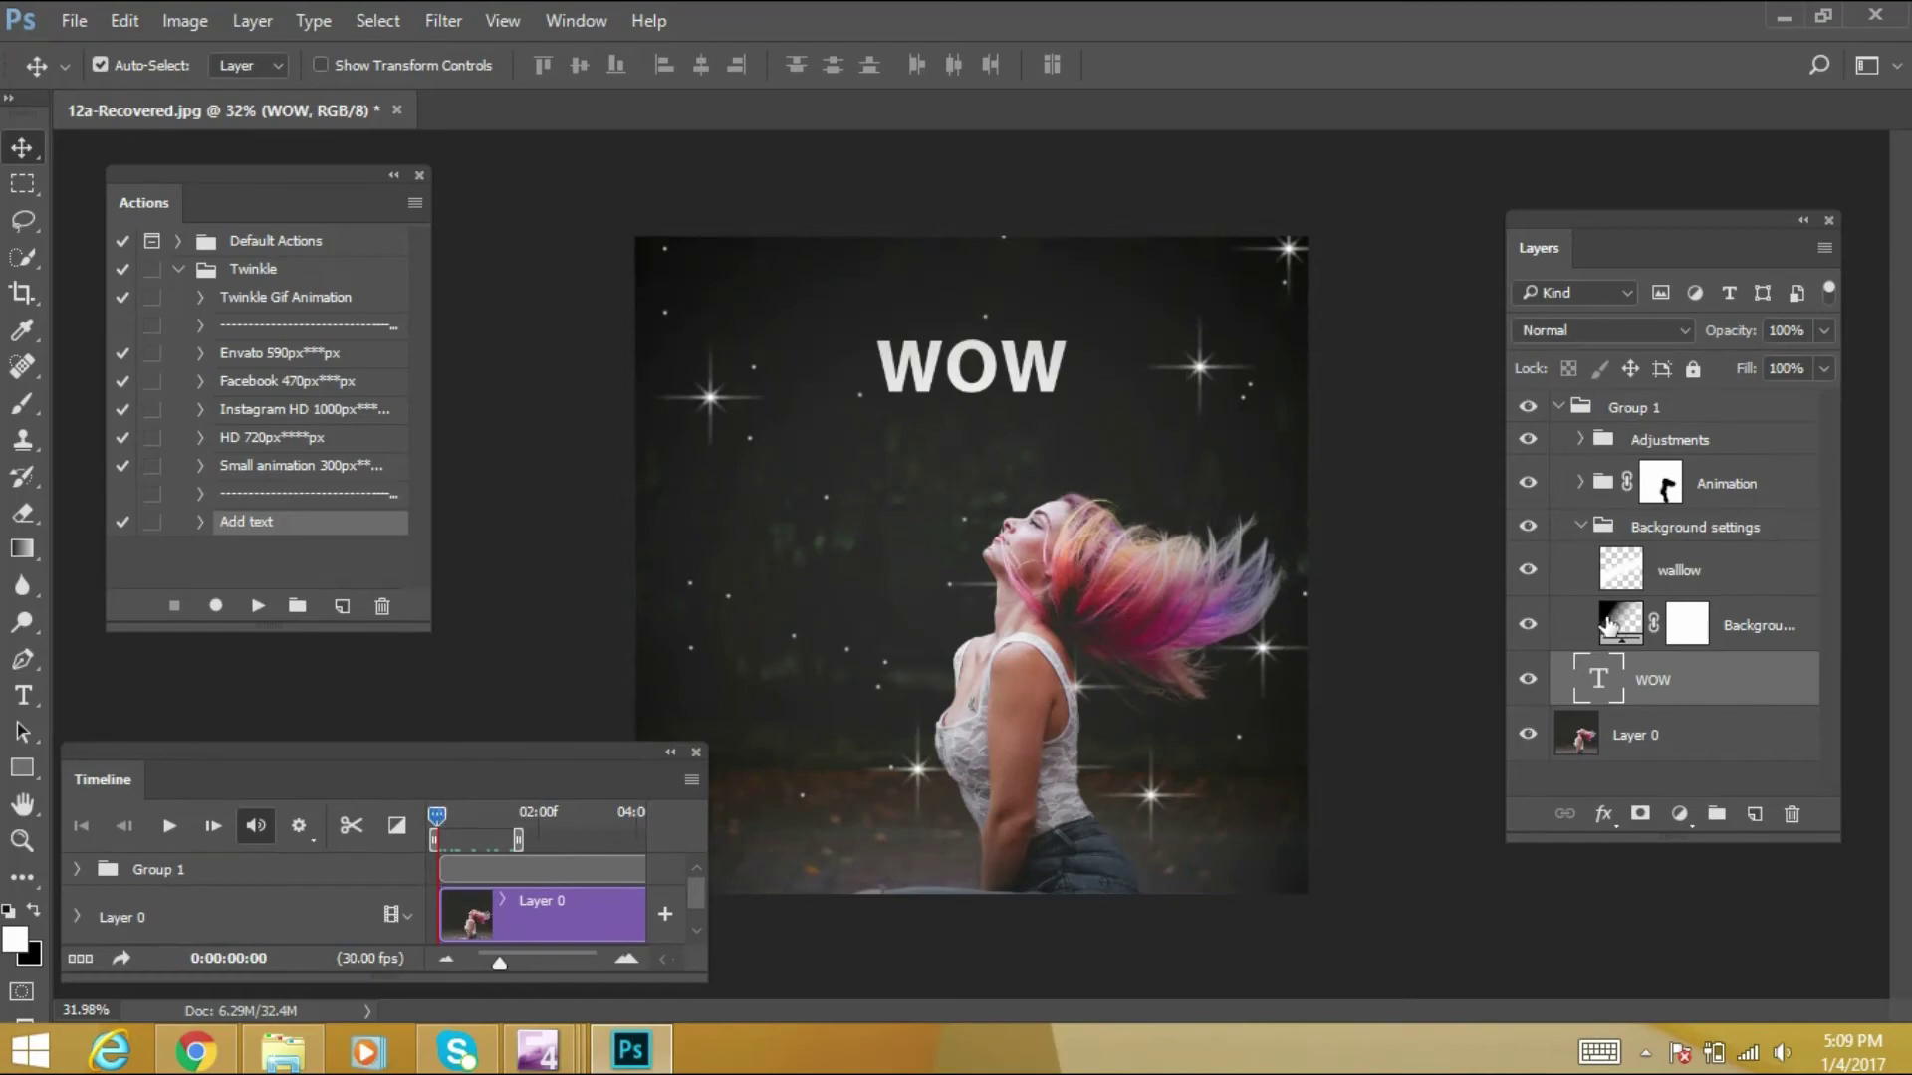
Expand the Adjustments group and shift the hue in the Hue/Saturation layer
click(1582, 525)
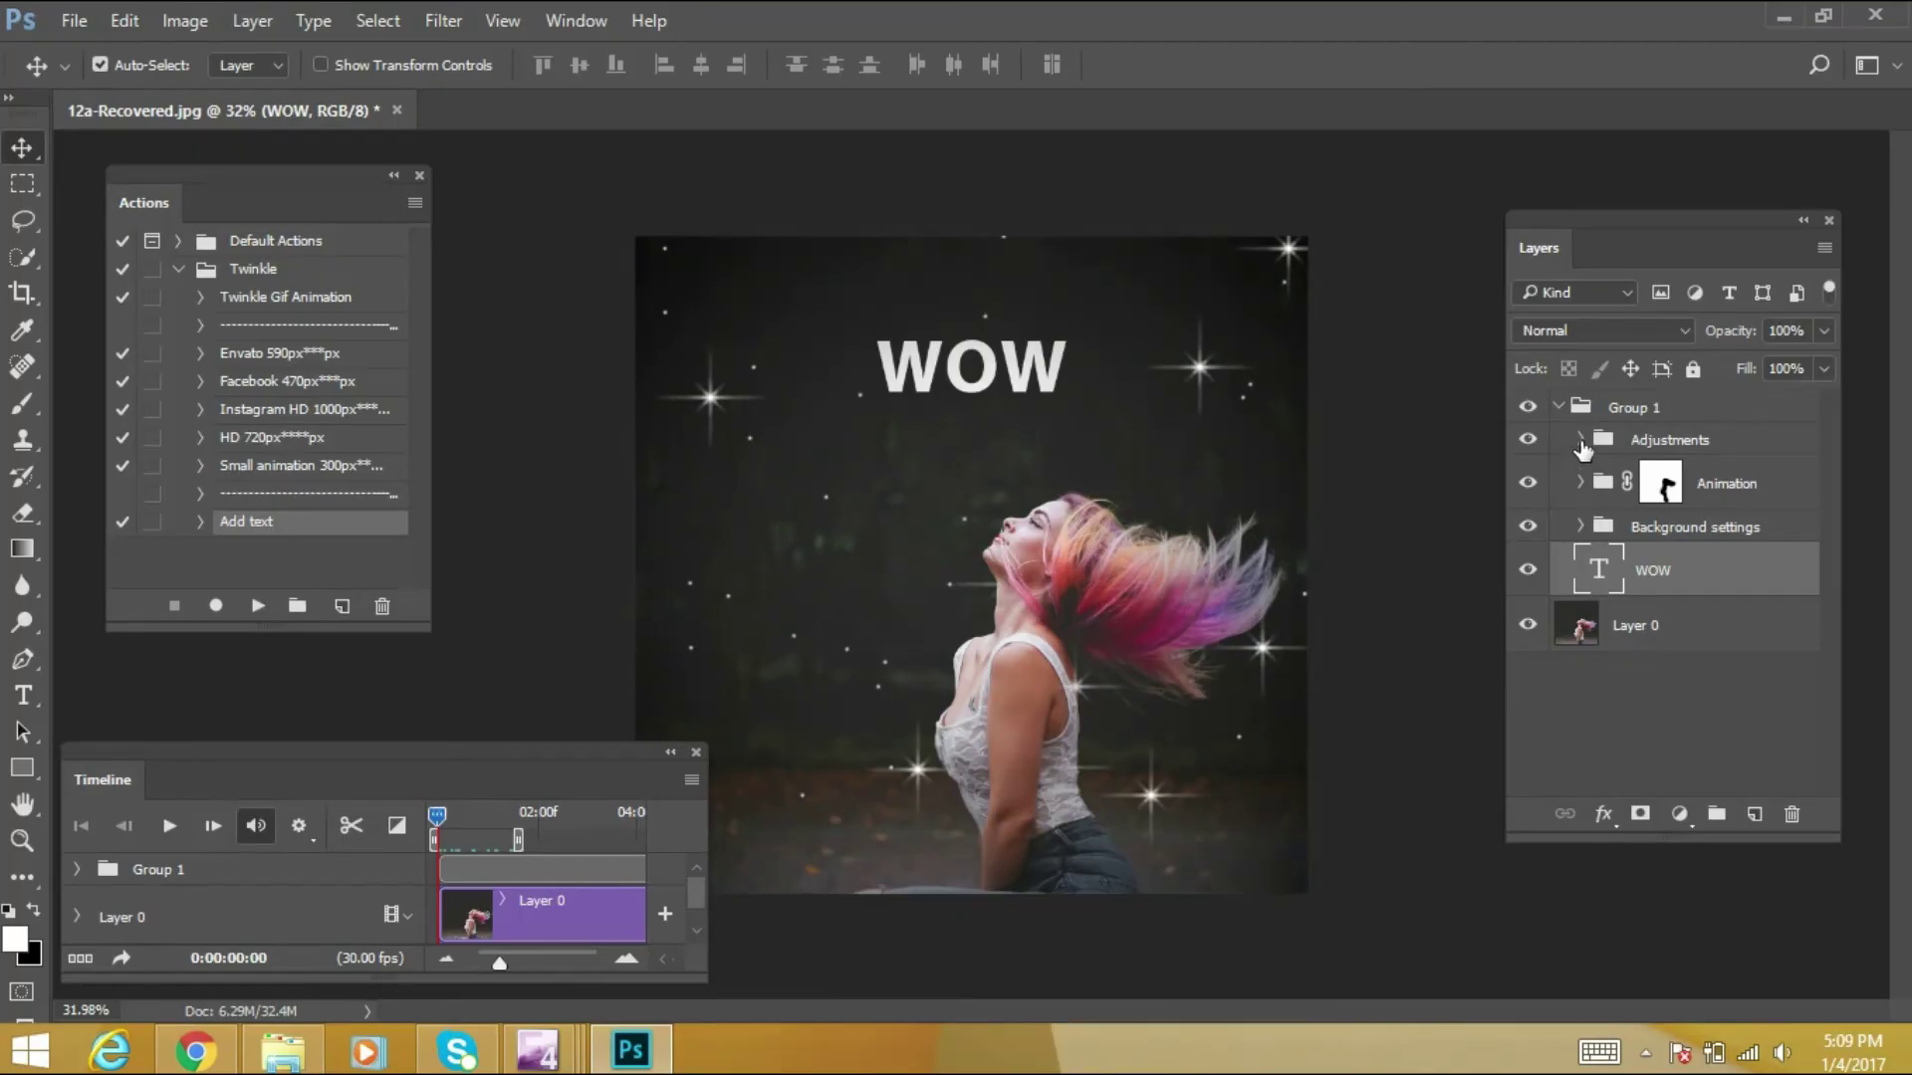
click(1582, 441)
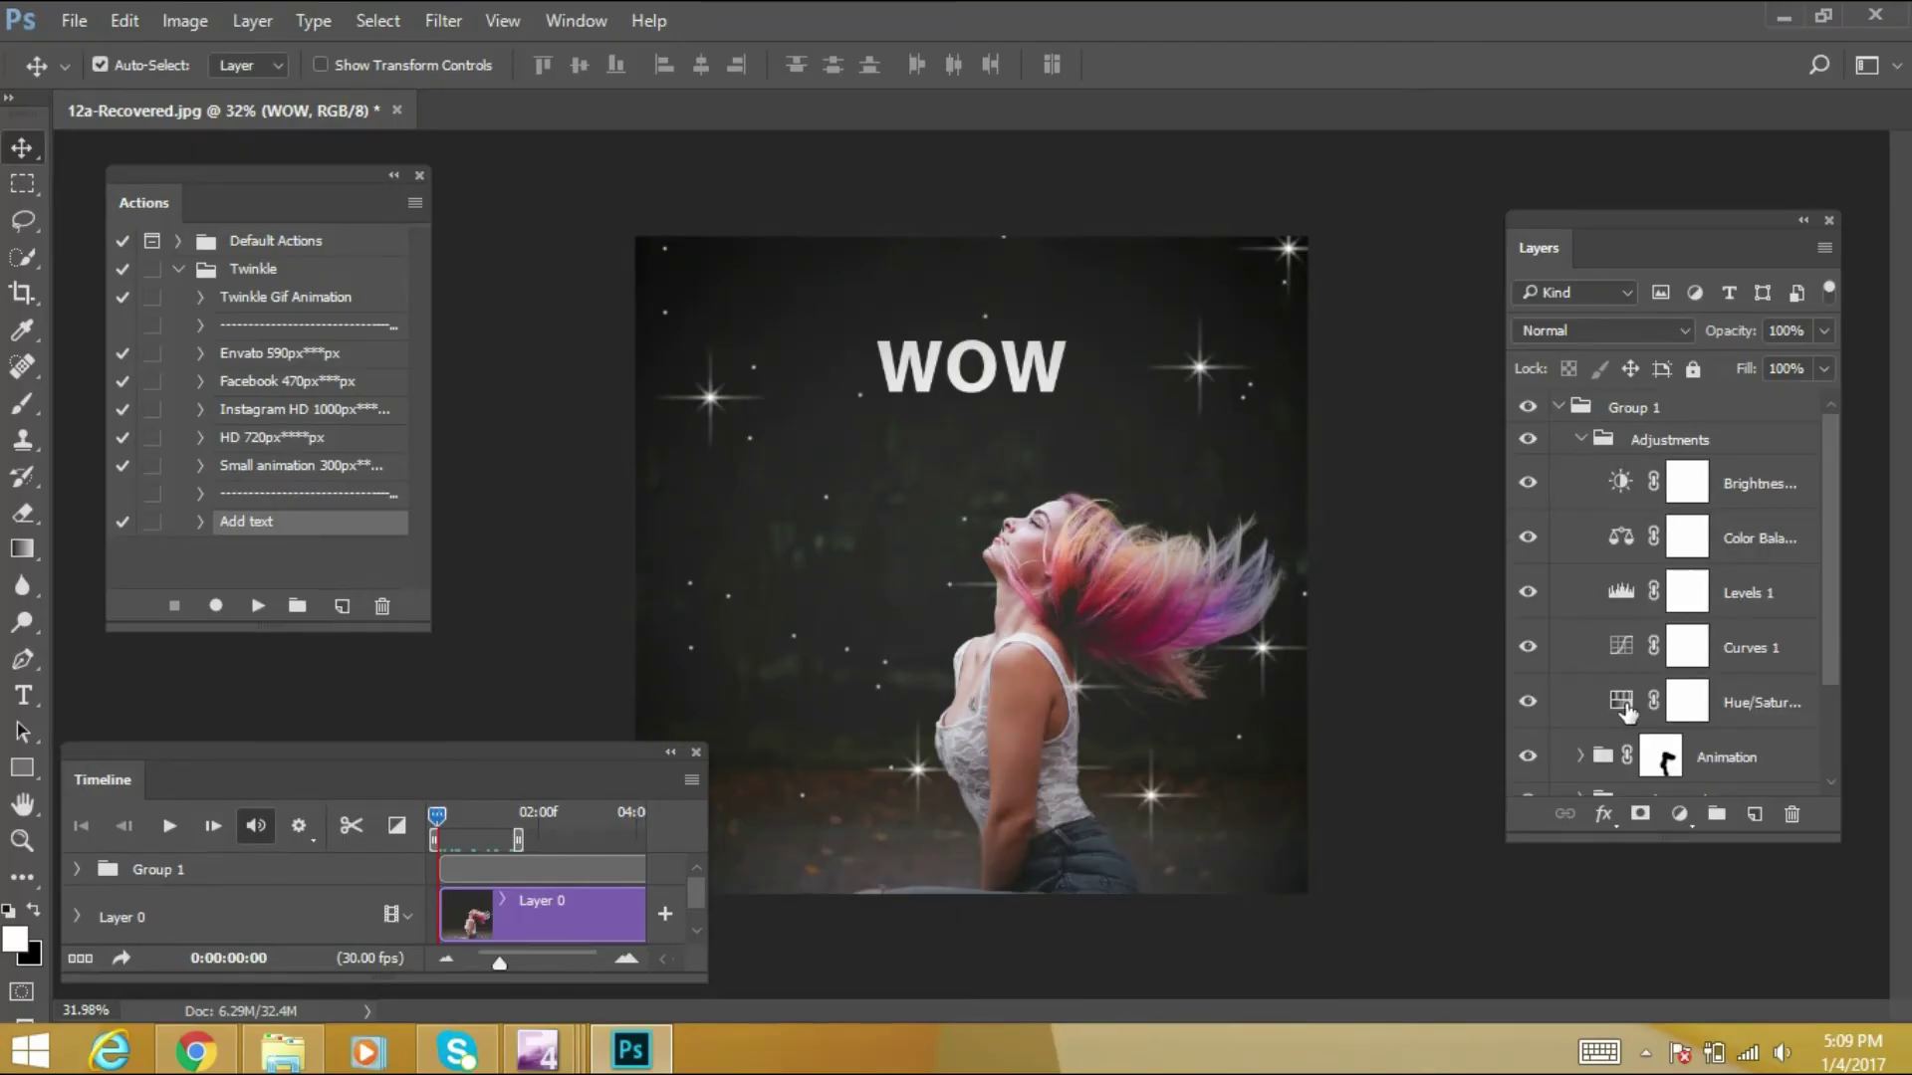
click(1623, 703)
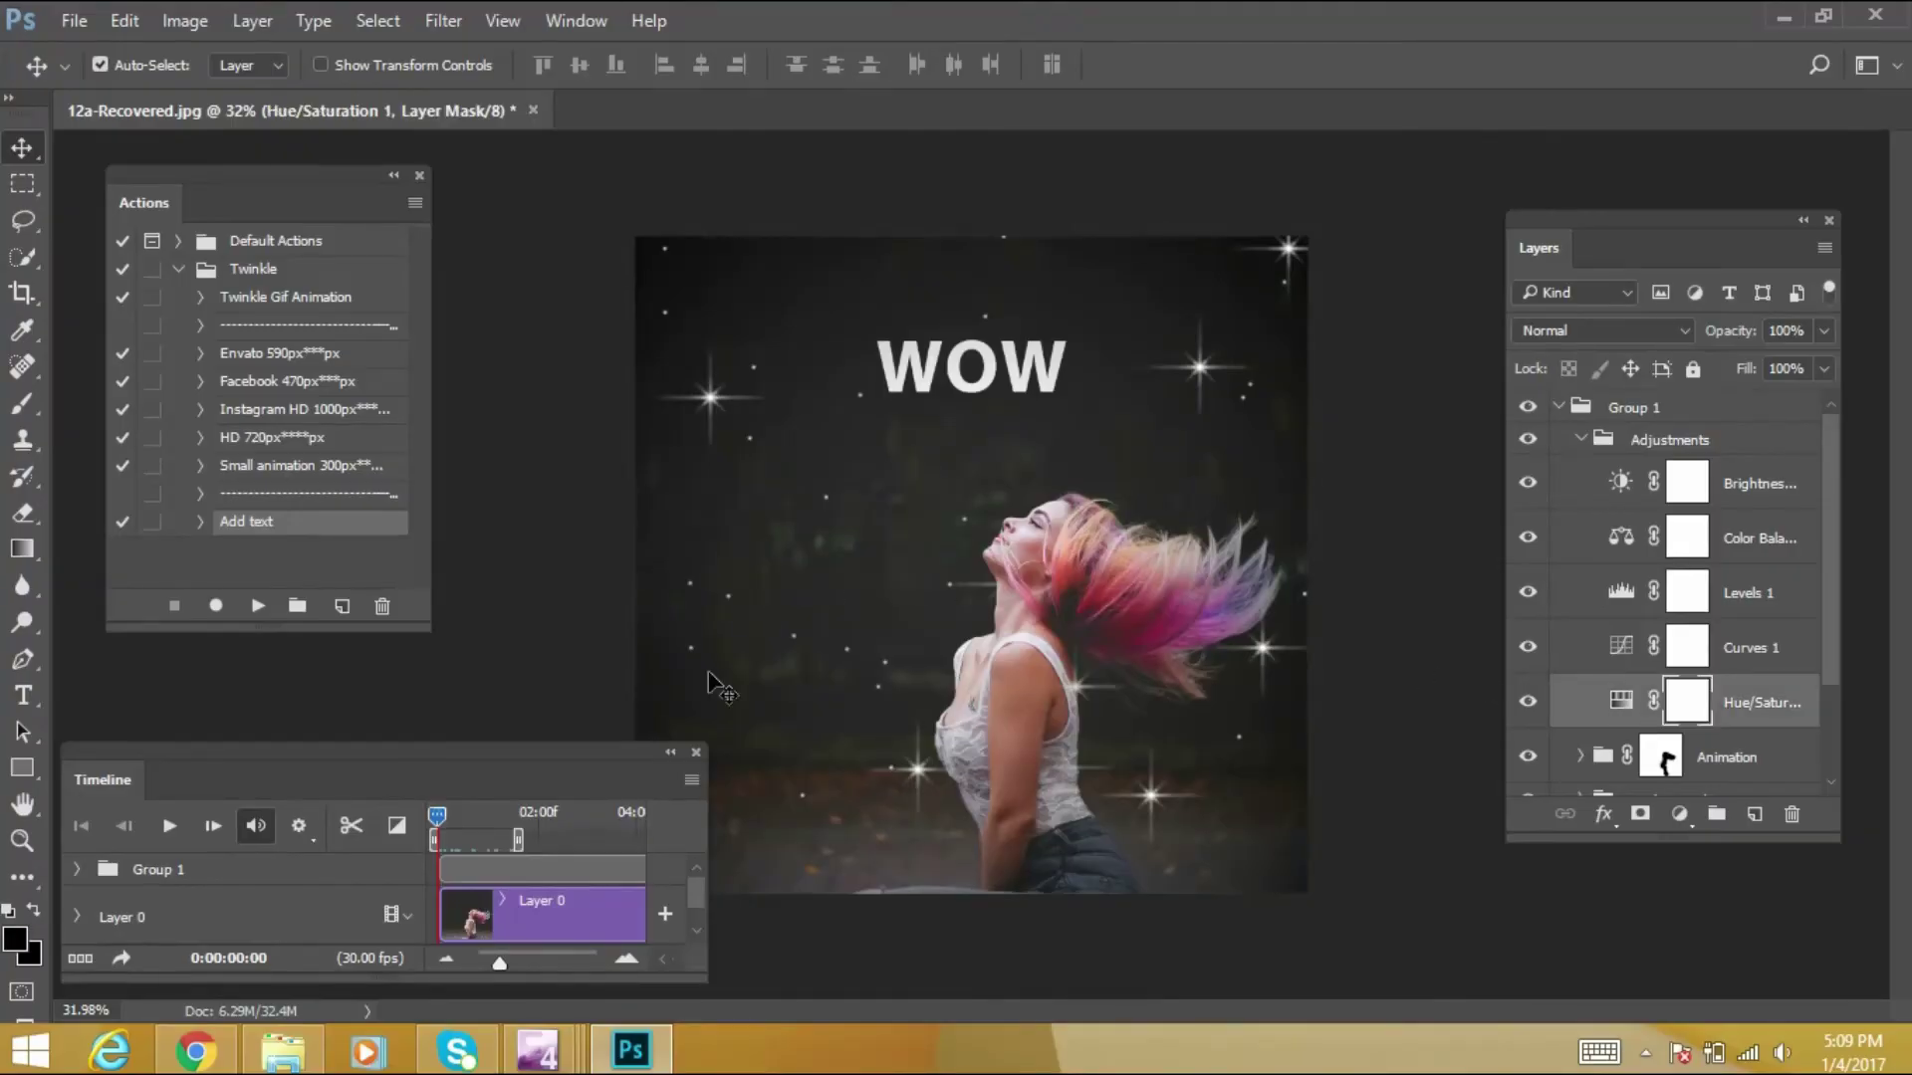
double_click(1621, 700)
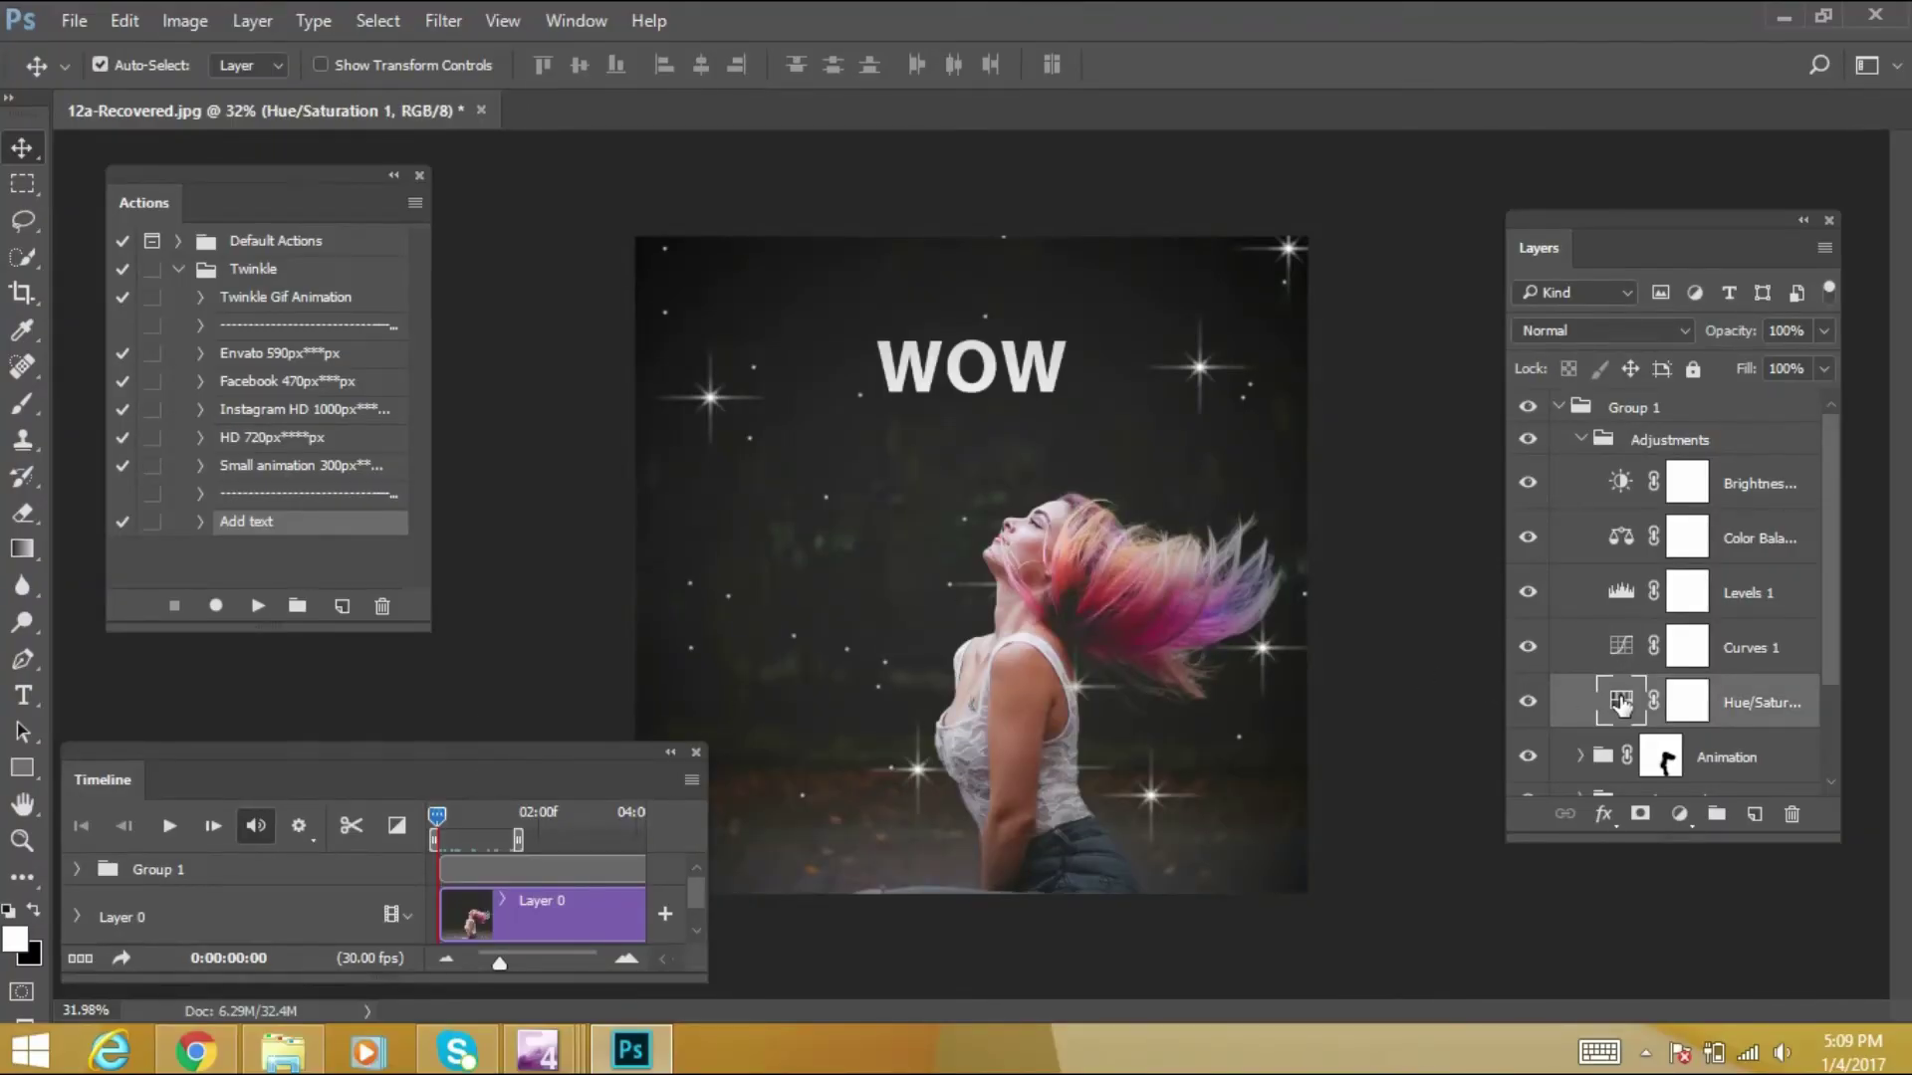
mouse_move(1320, 814)
mouse_down()
mouse_move(1407, 823)
mouse_move(1310, 815)
mouse_move(1332, 816)
mouse_up()
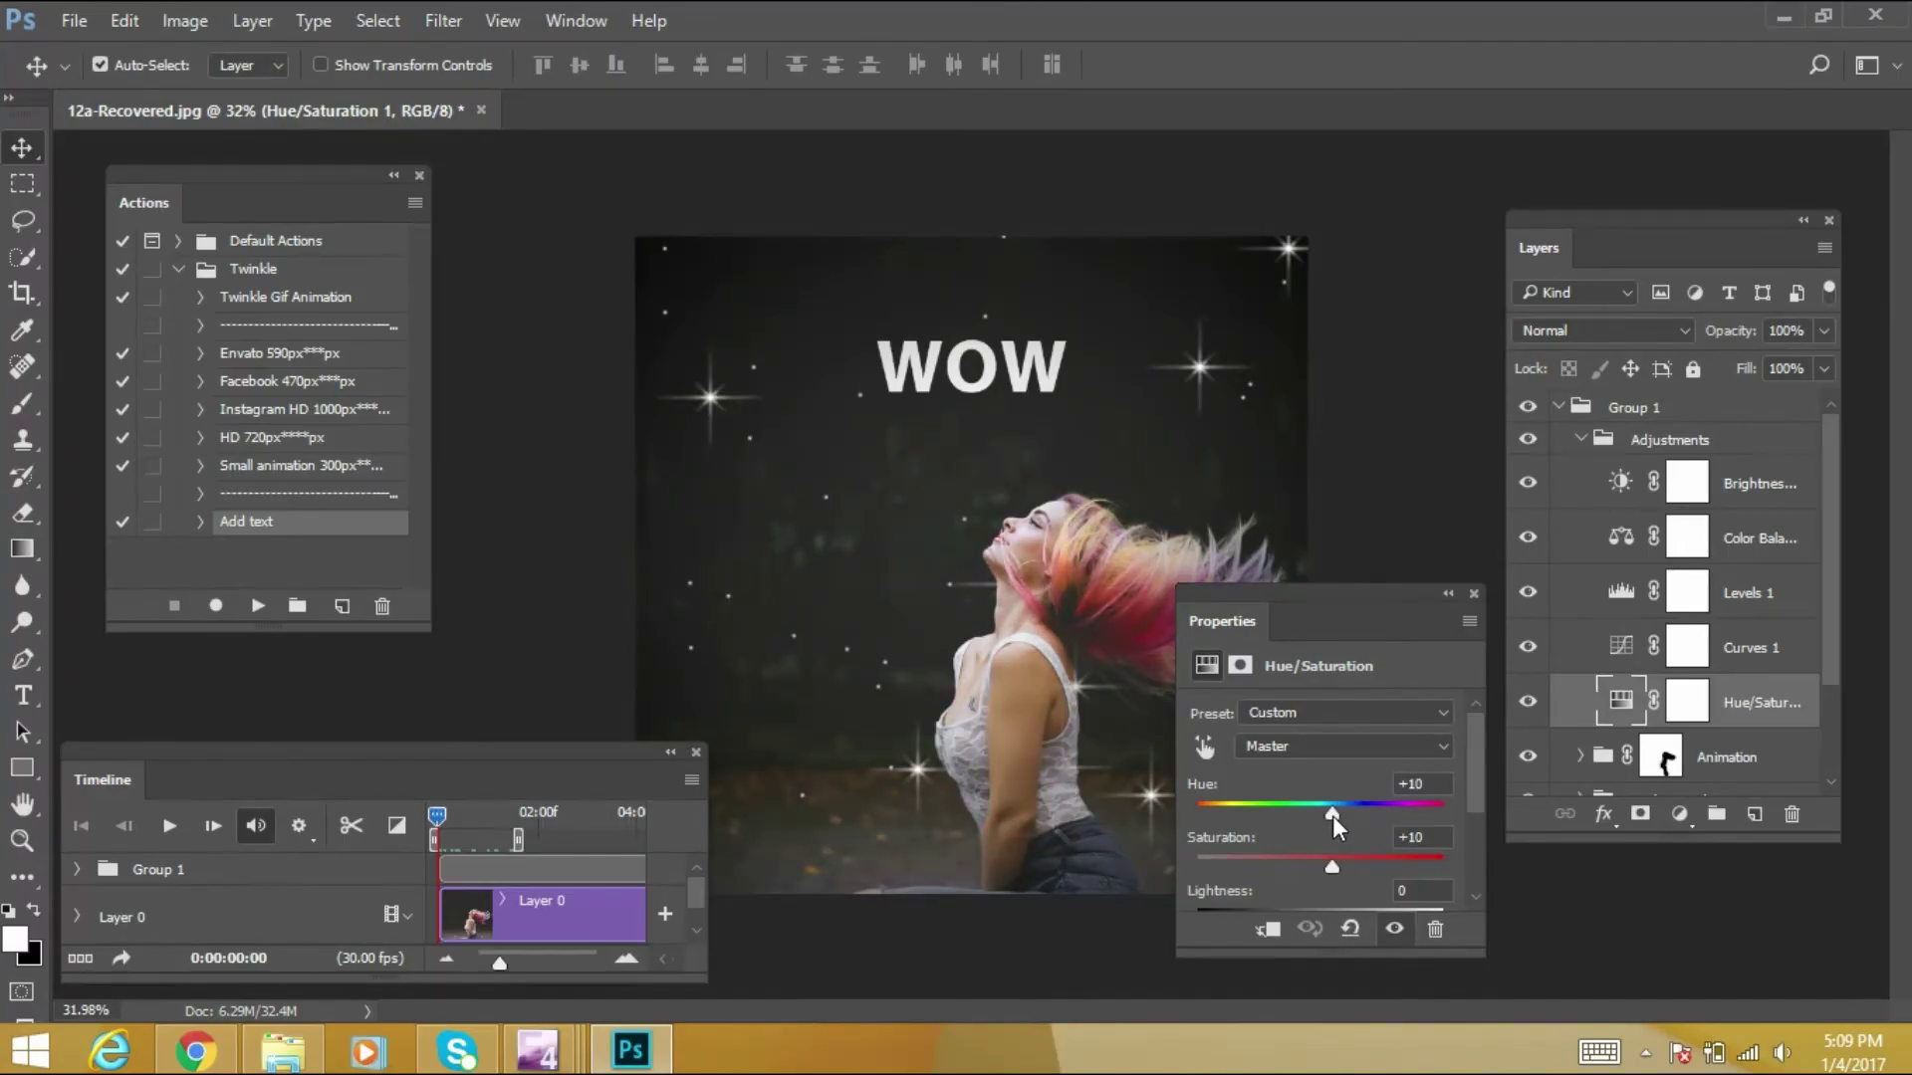
Adjust the Curves layer and darken the midtones with Levels
click(1623, 652)
drag(1389, 830, 1396, 837)
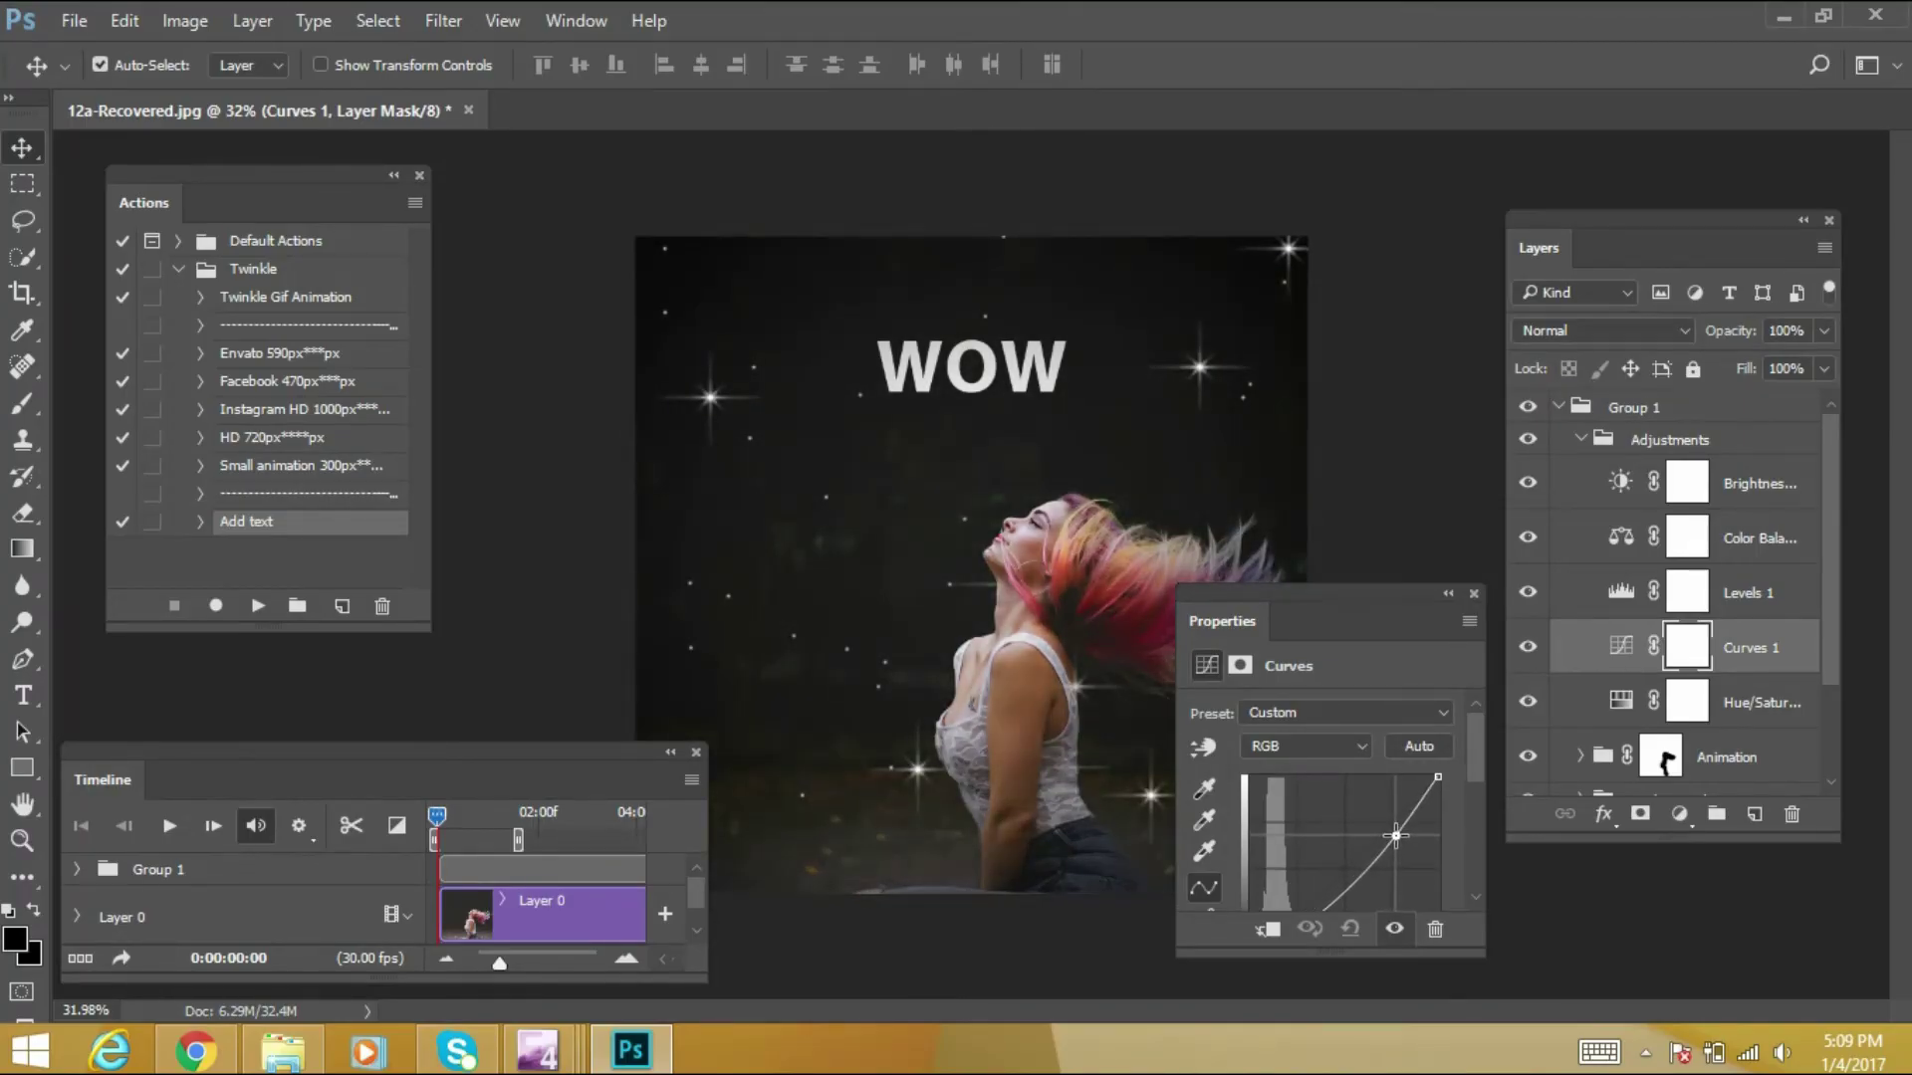
click(1621, 596)
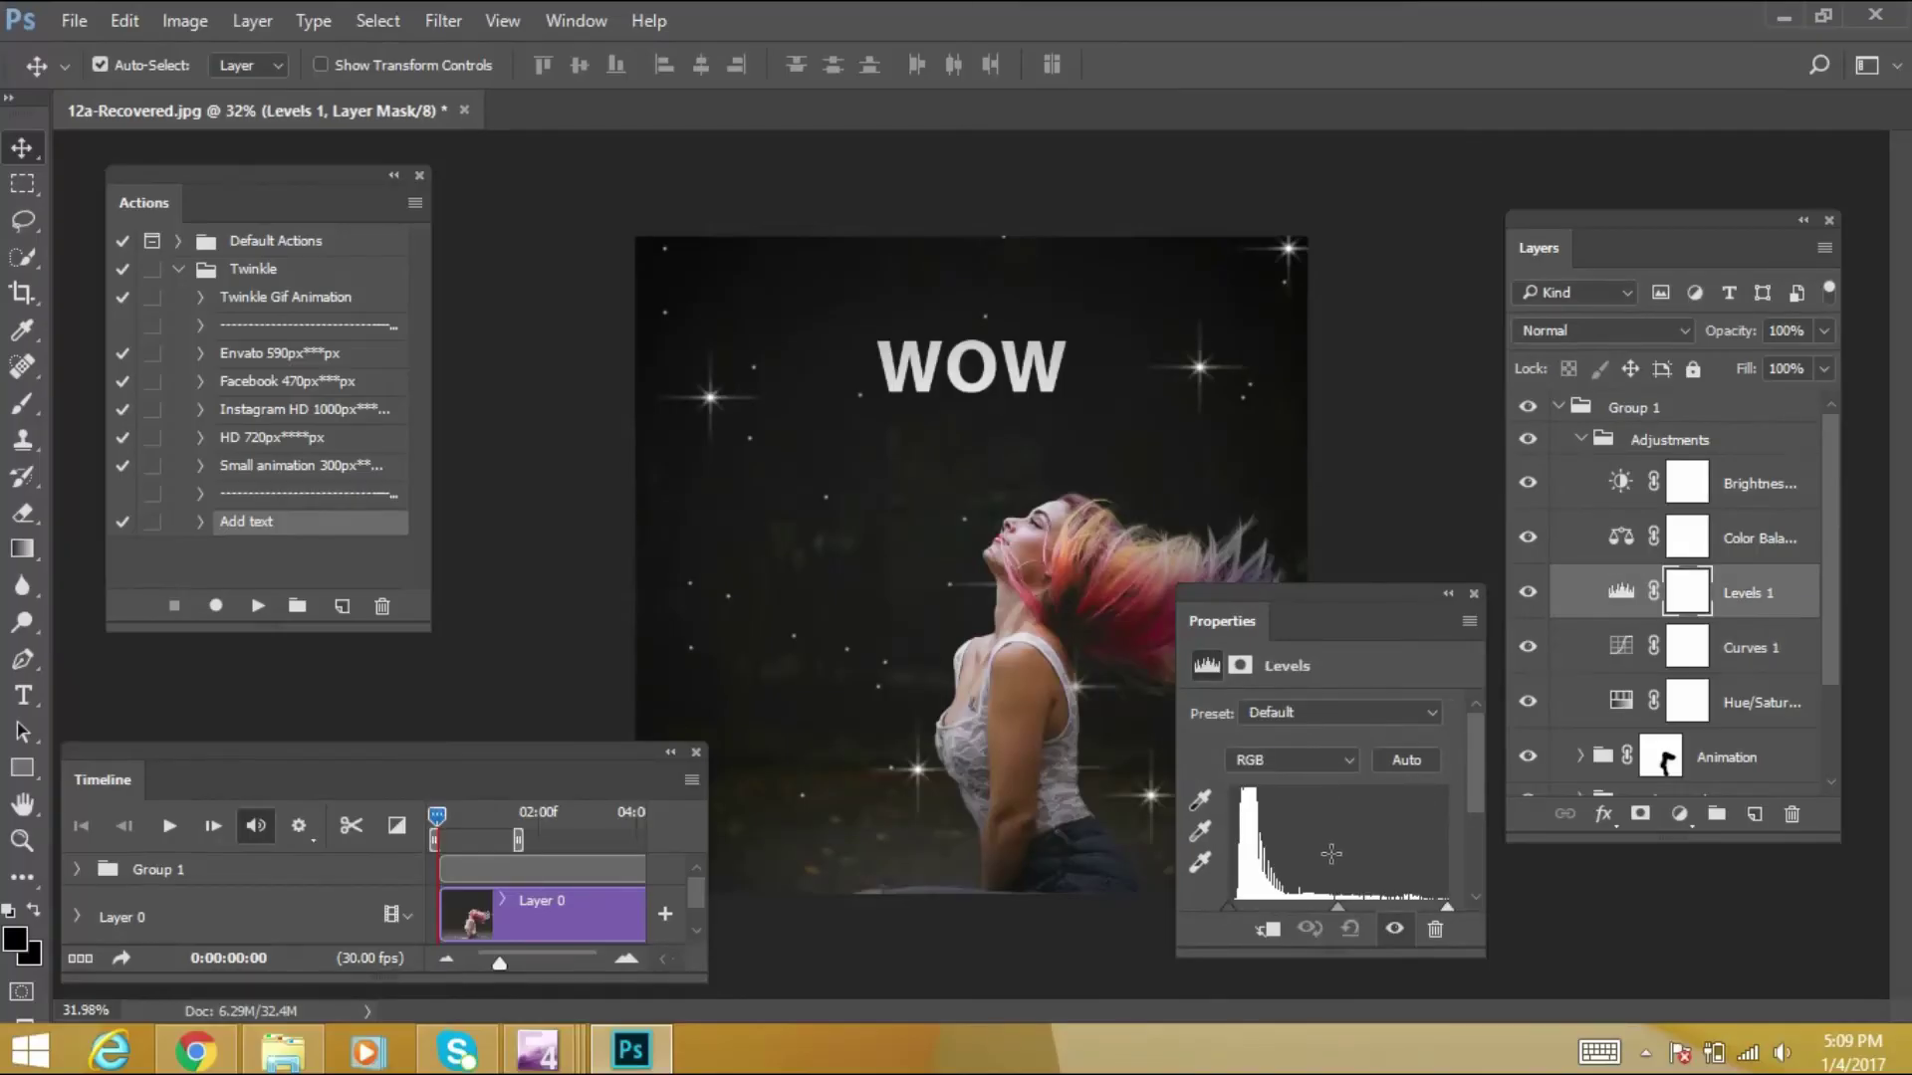
drag(1337, 908, 1353, 910)
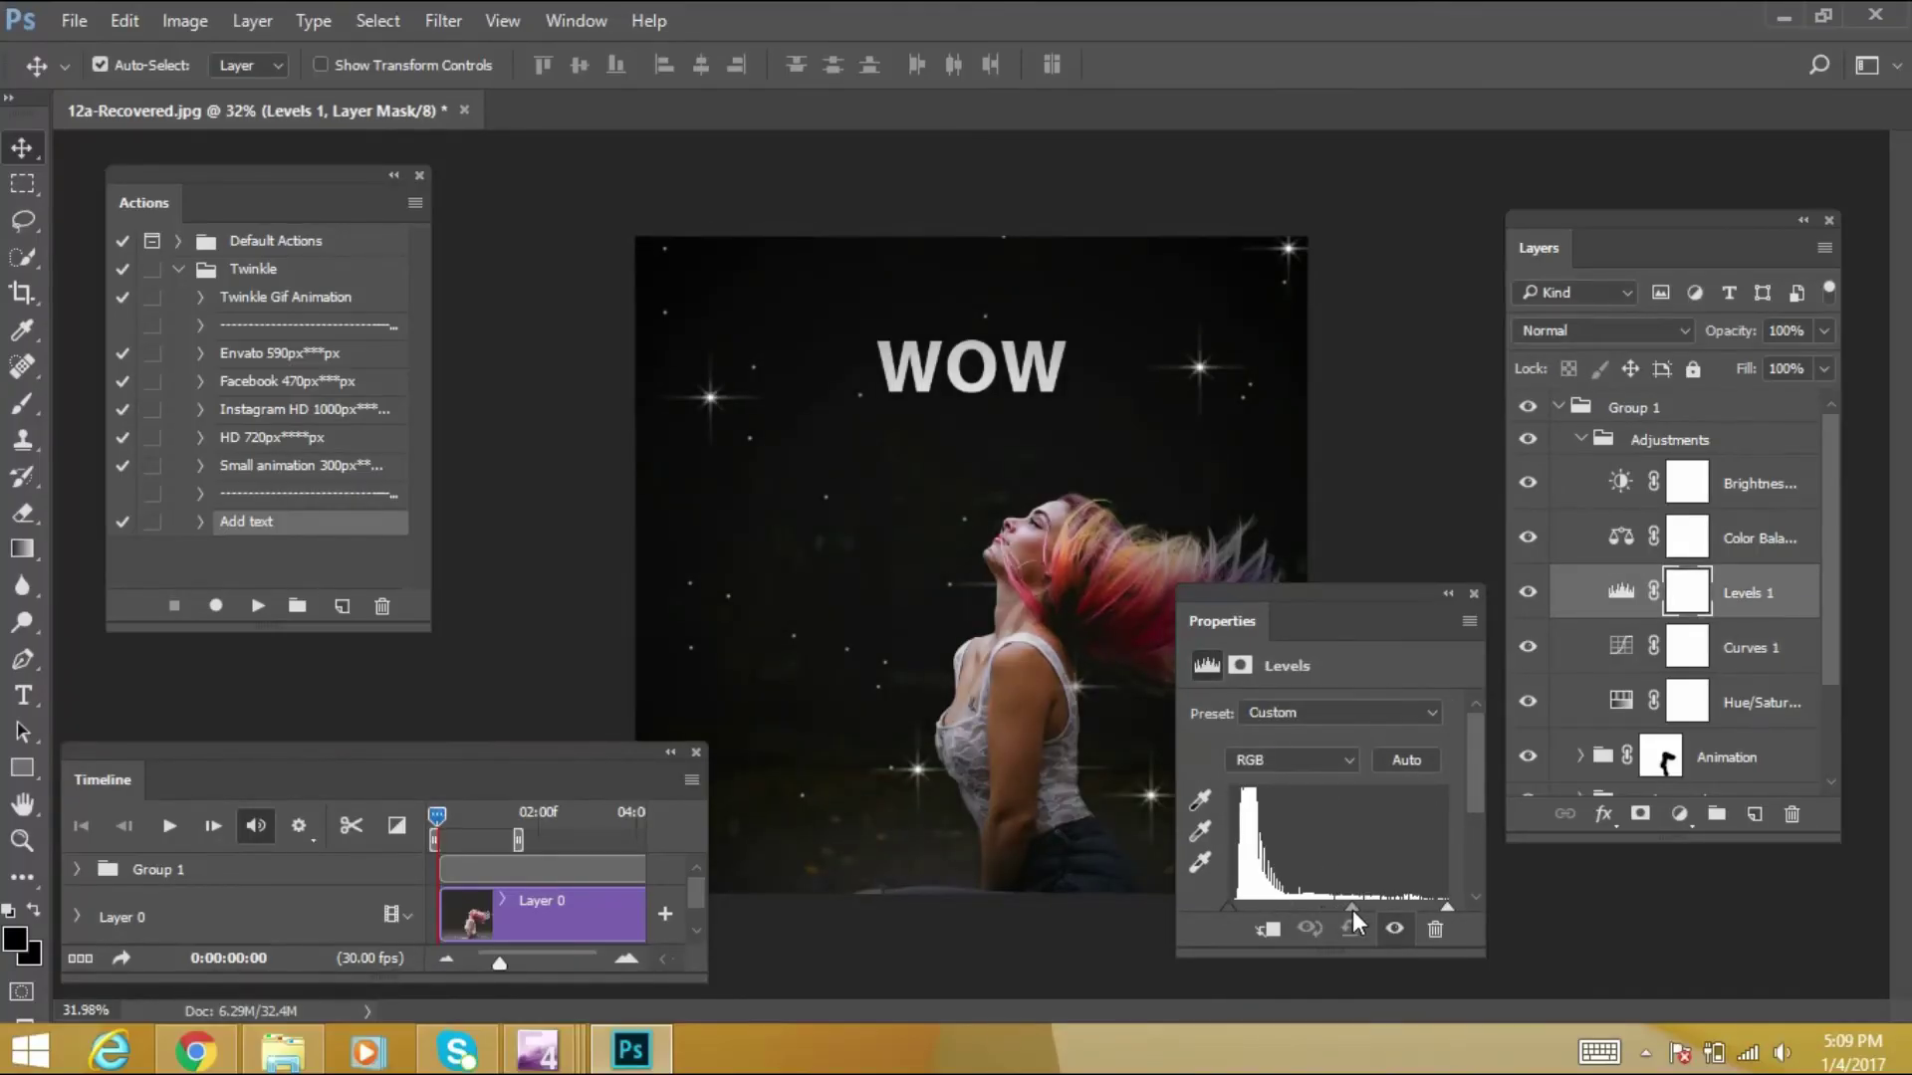
drag(444, 809, 480, 842)
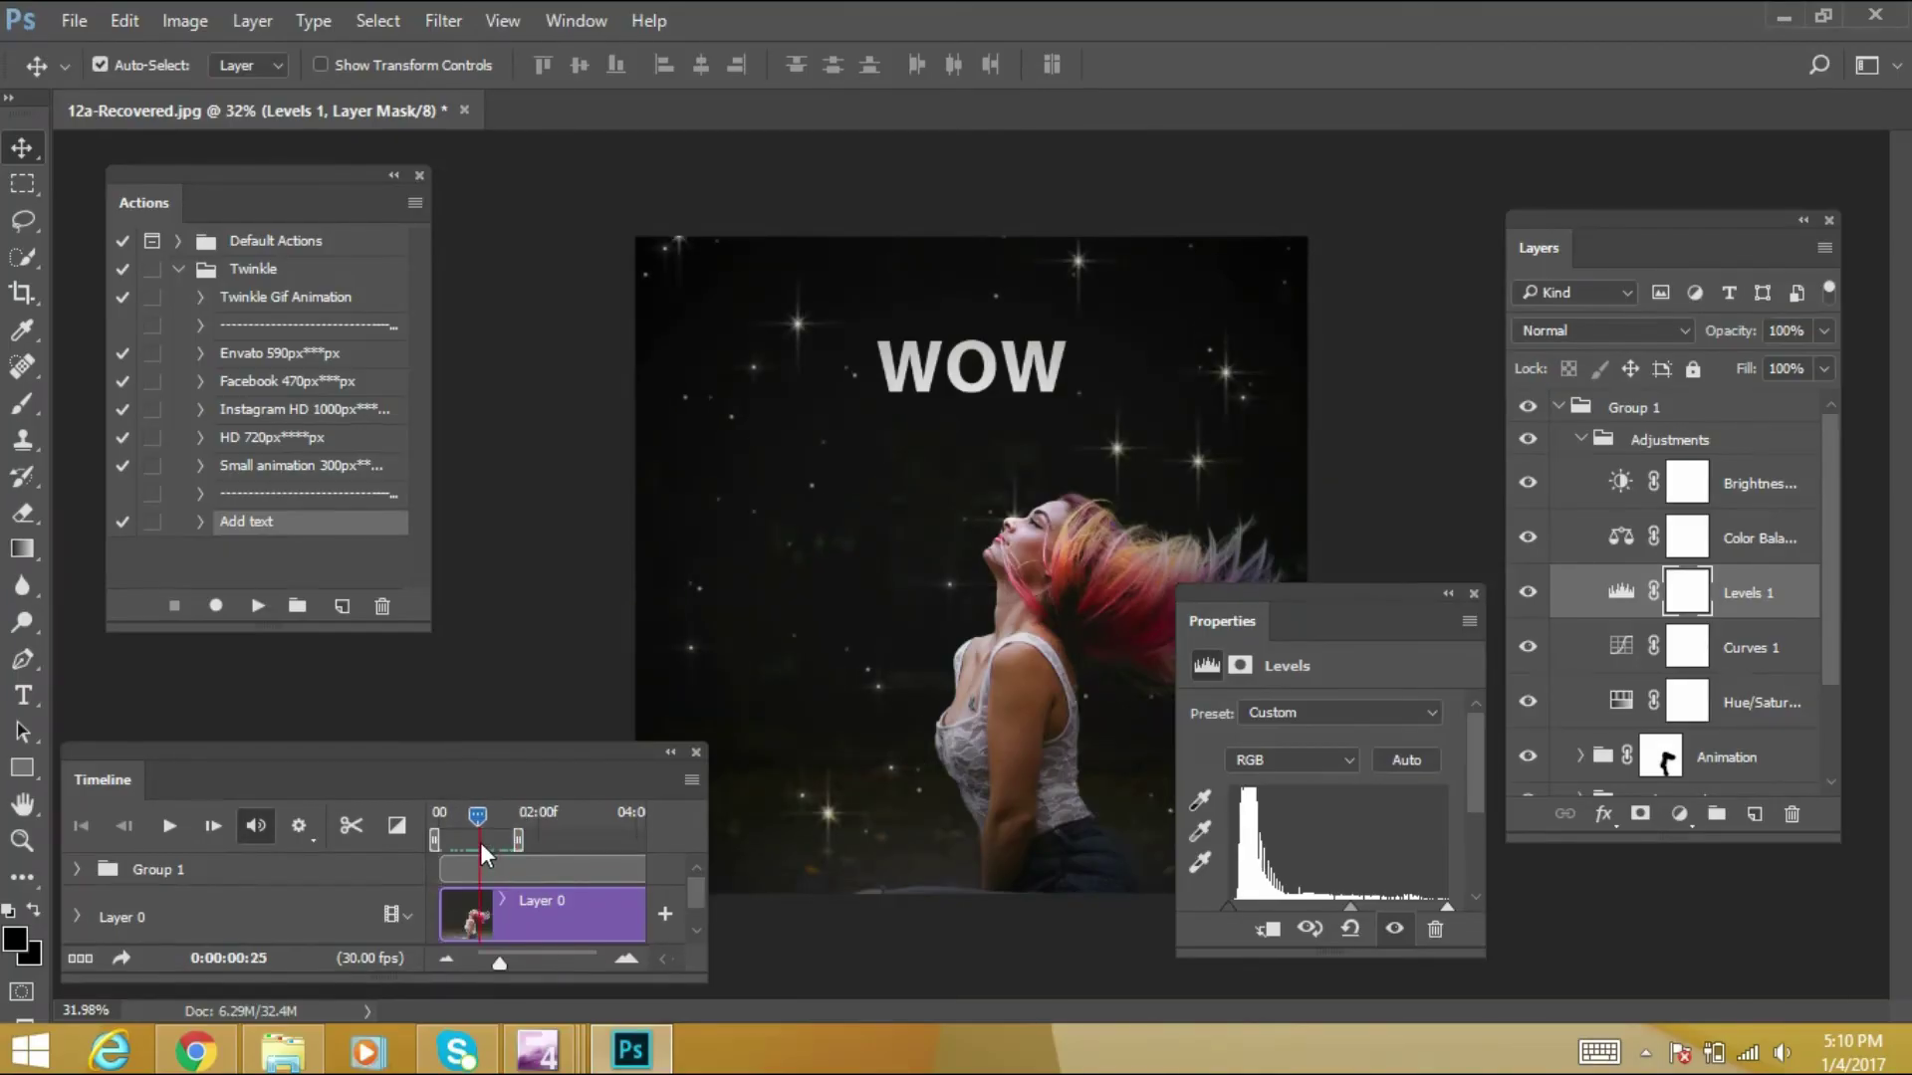
Collapse the Adjustments group and Group 1, and close the Properties panel
click(1583, 441)
click(1579, 440)
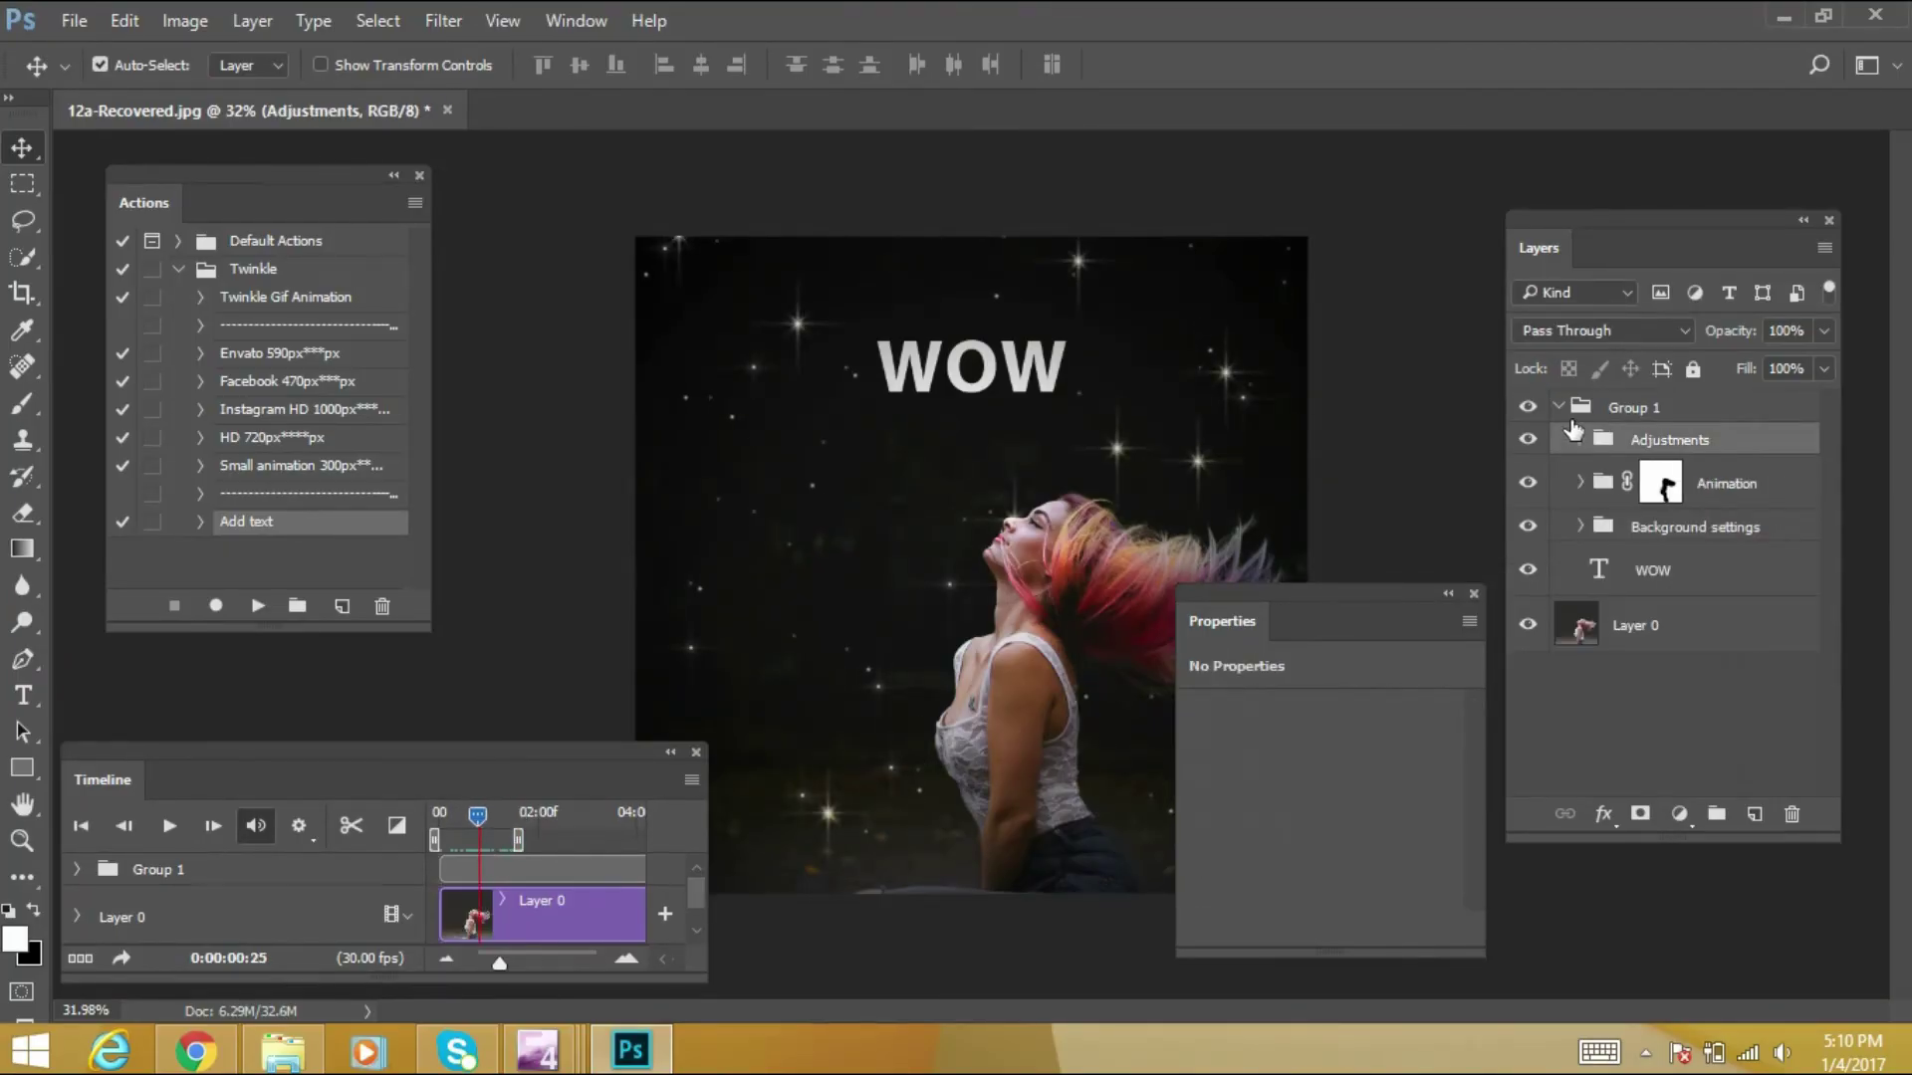
click(1562, 415)
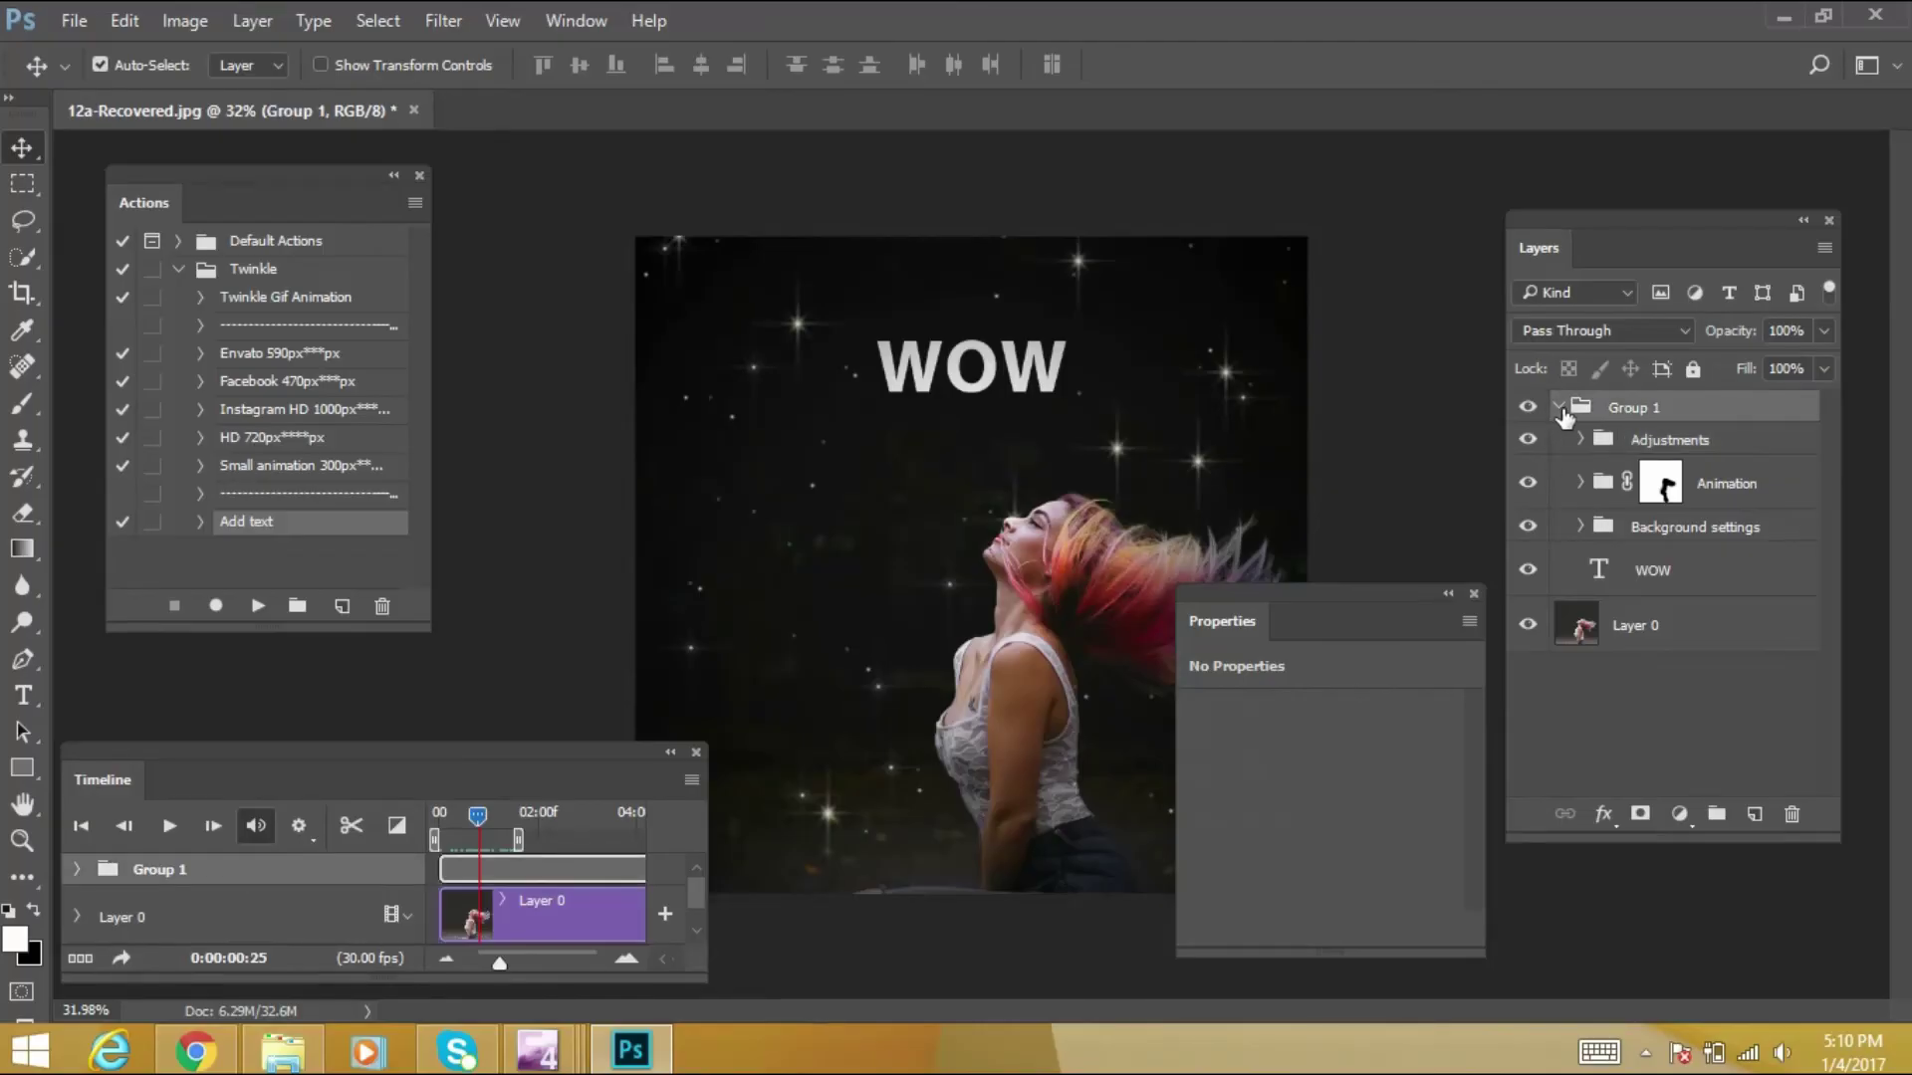
click(1560, 409)
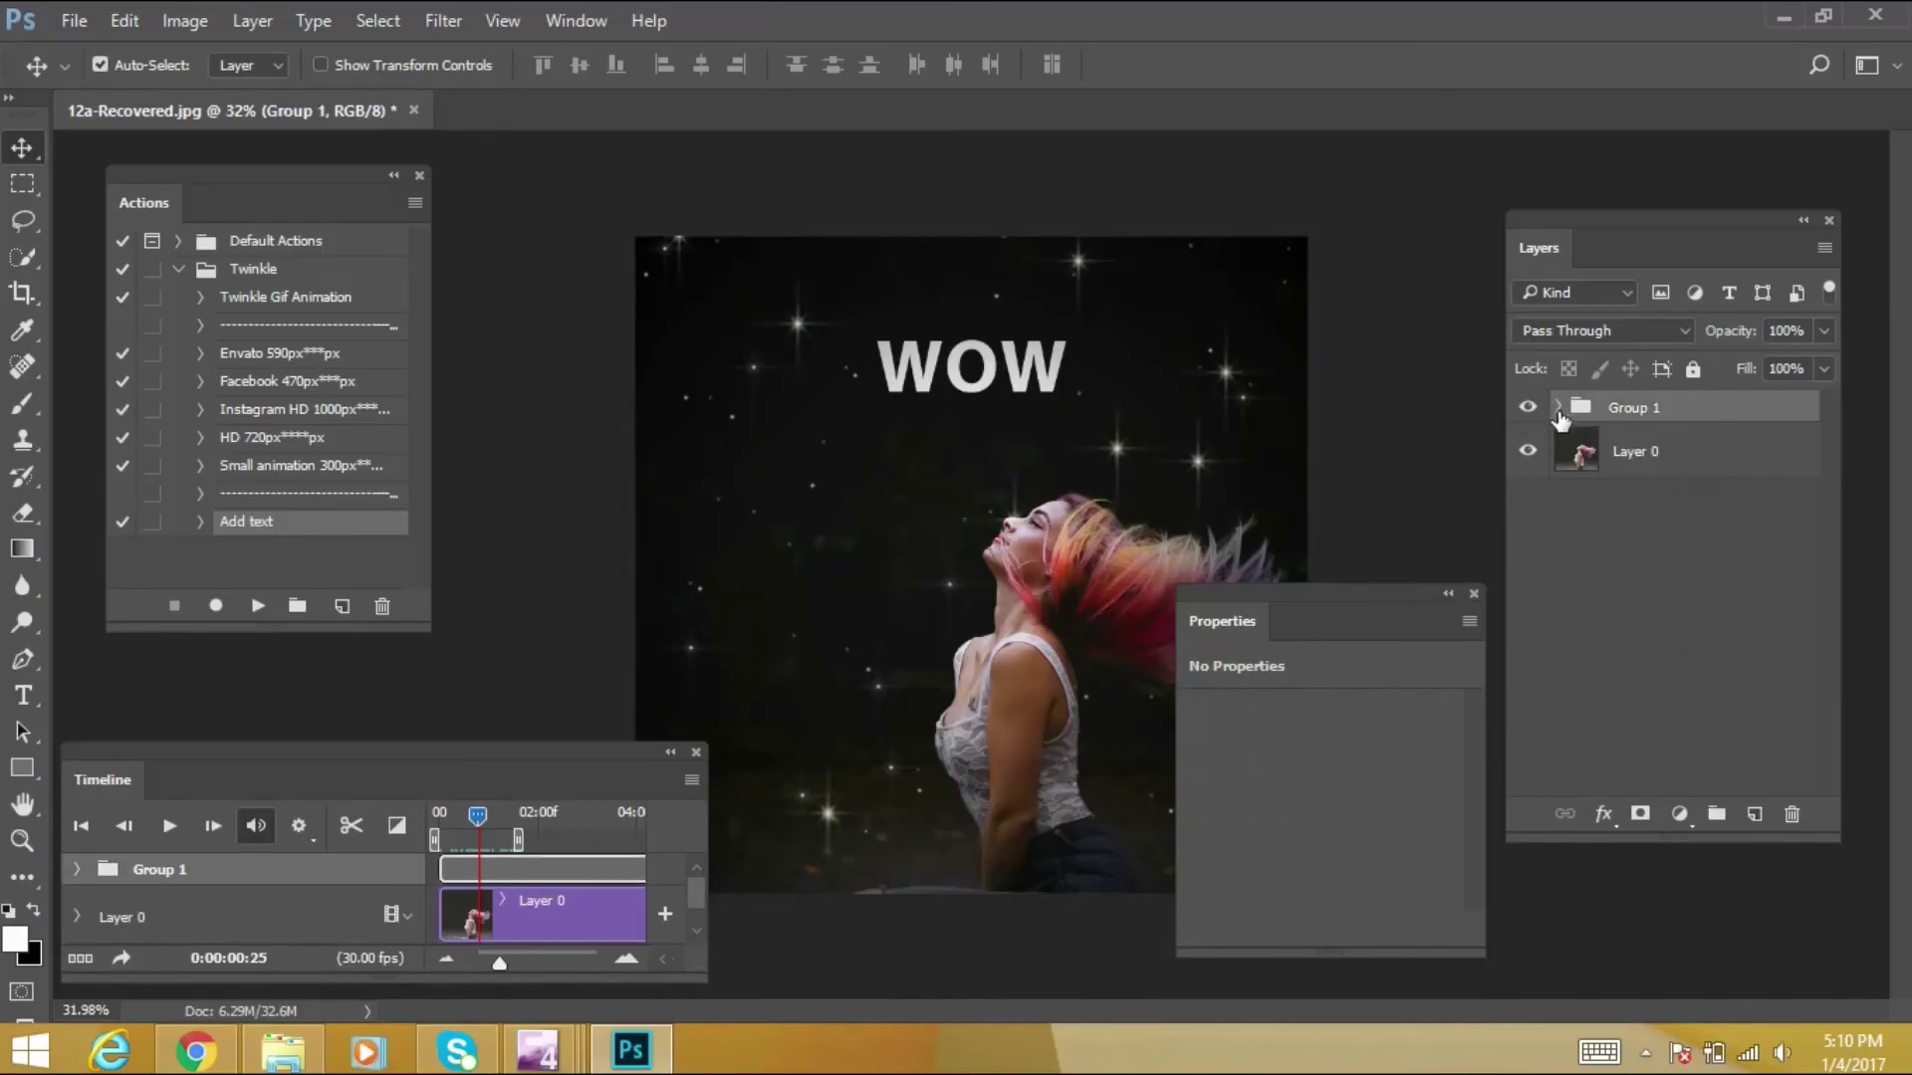
click(1475, 594)
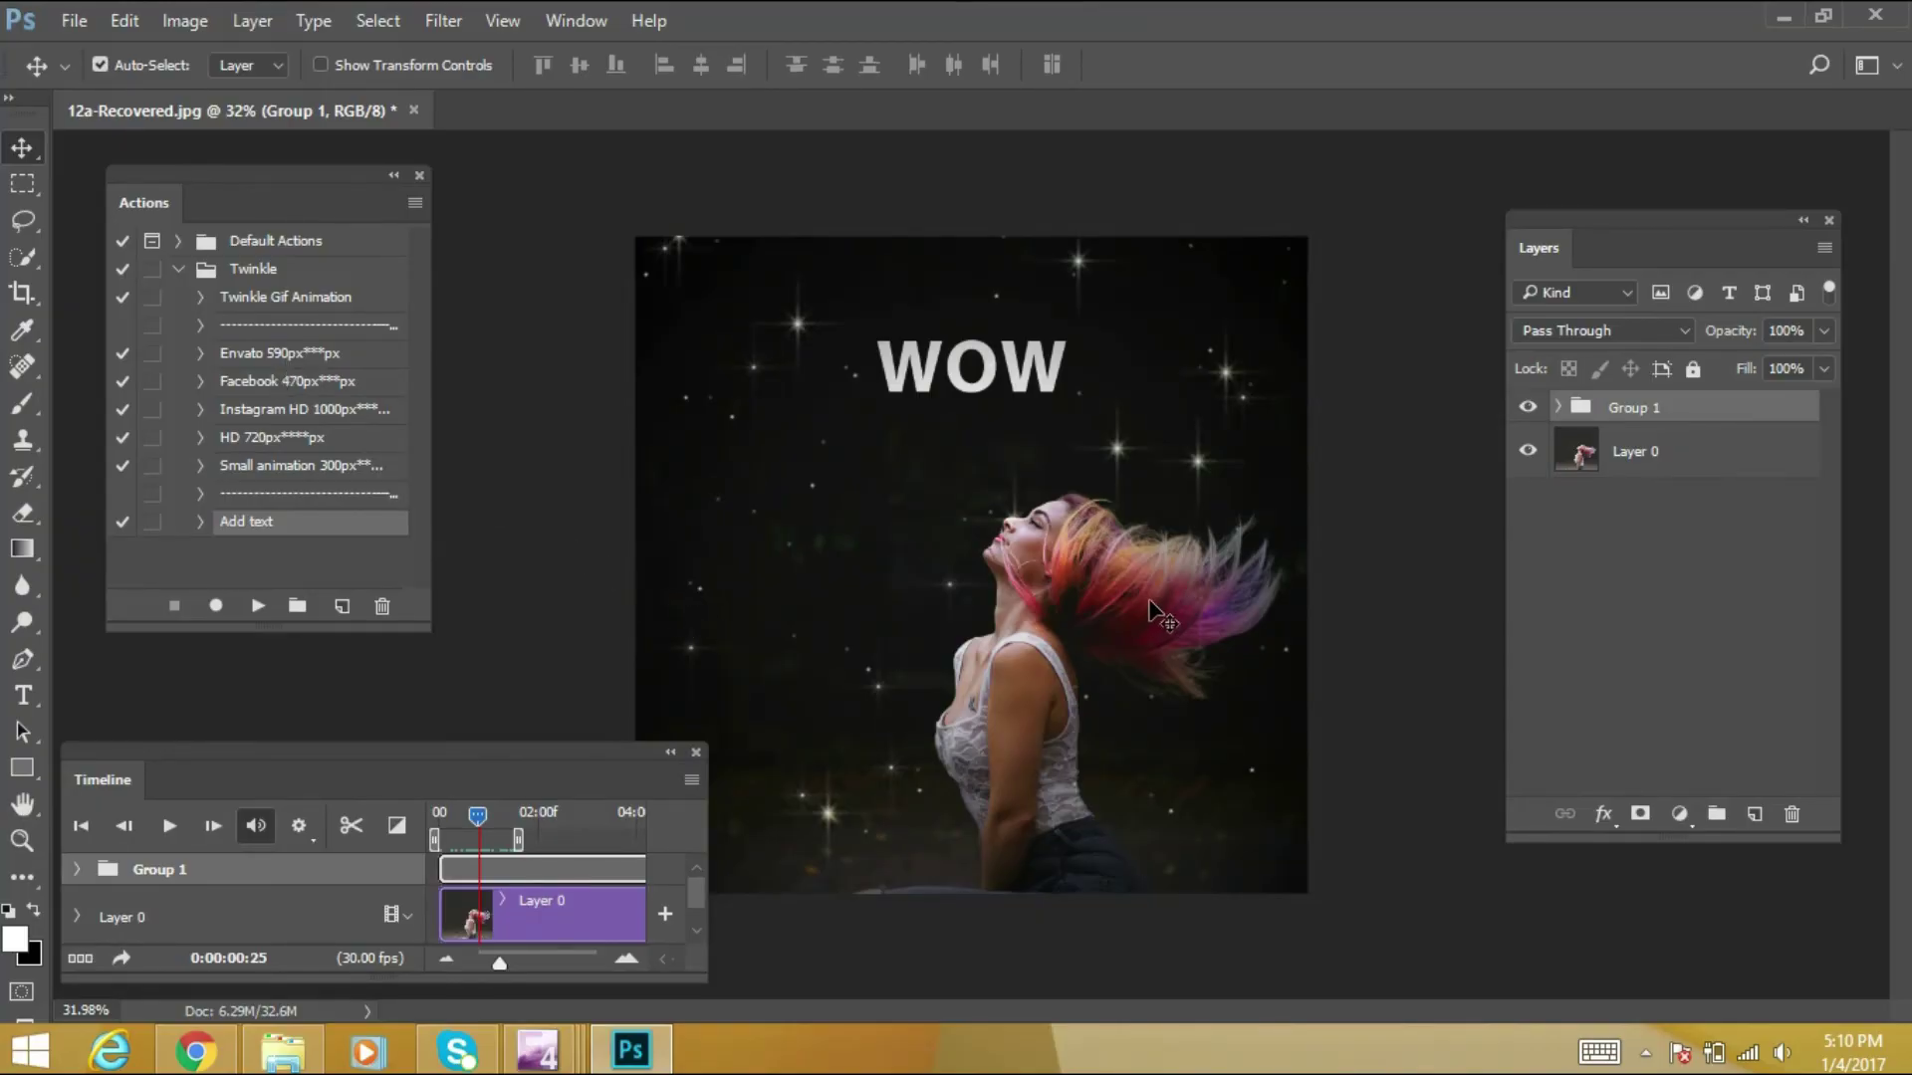
Set up a GIF export in Save for Web (Legacy) with Looping Options set to Forever
click(77, 20)
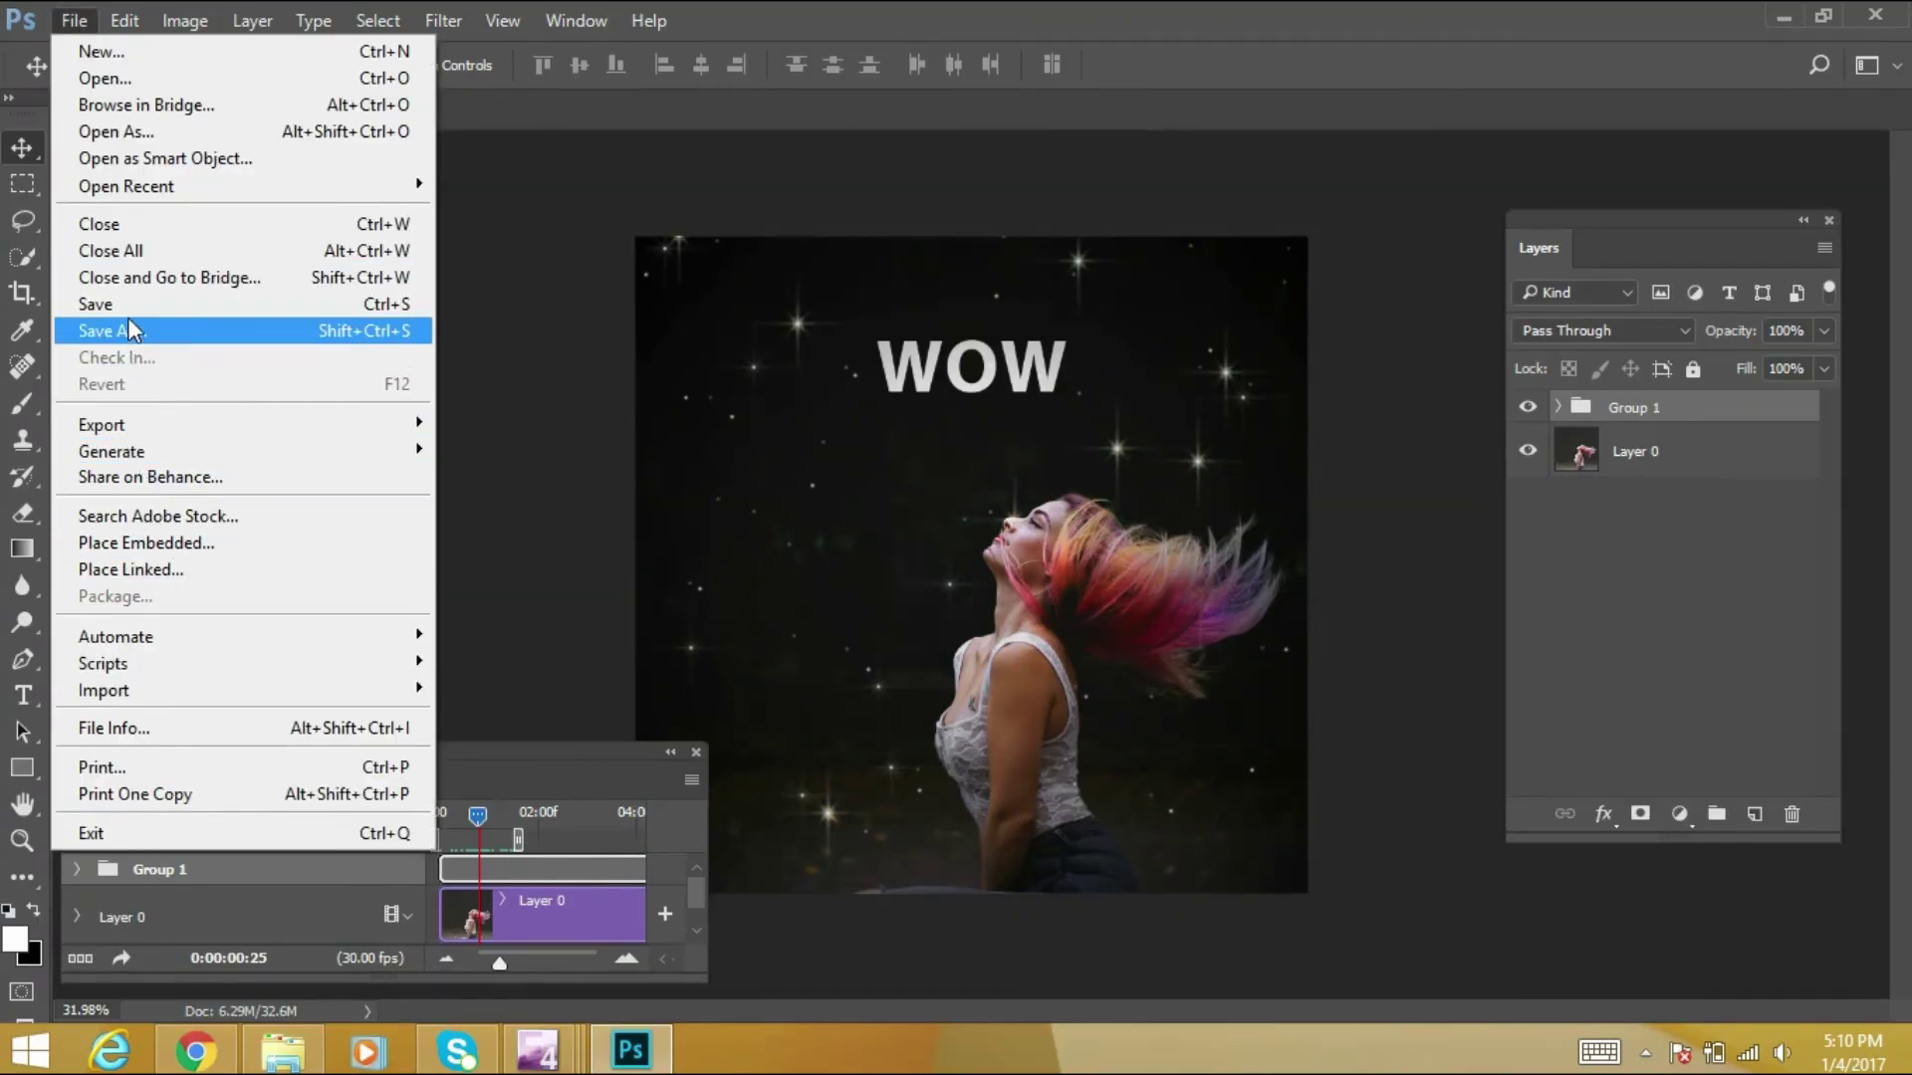
mouse_move(141, 428)
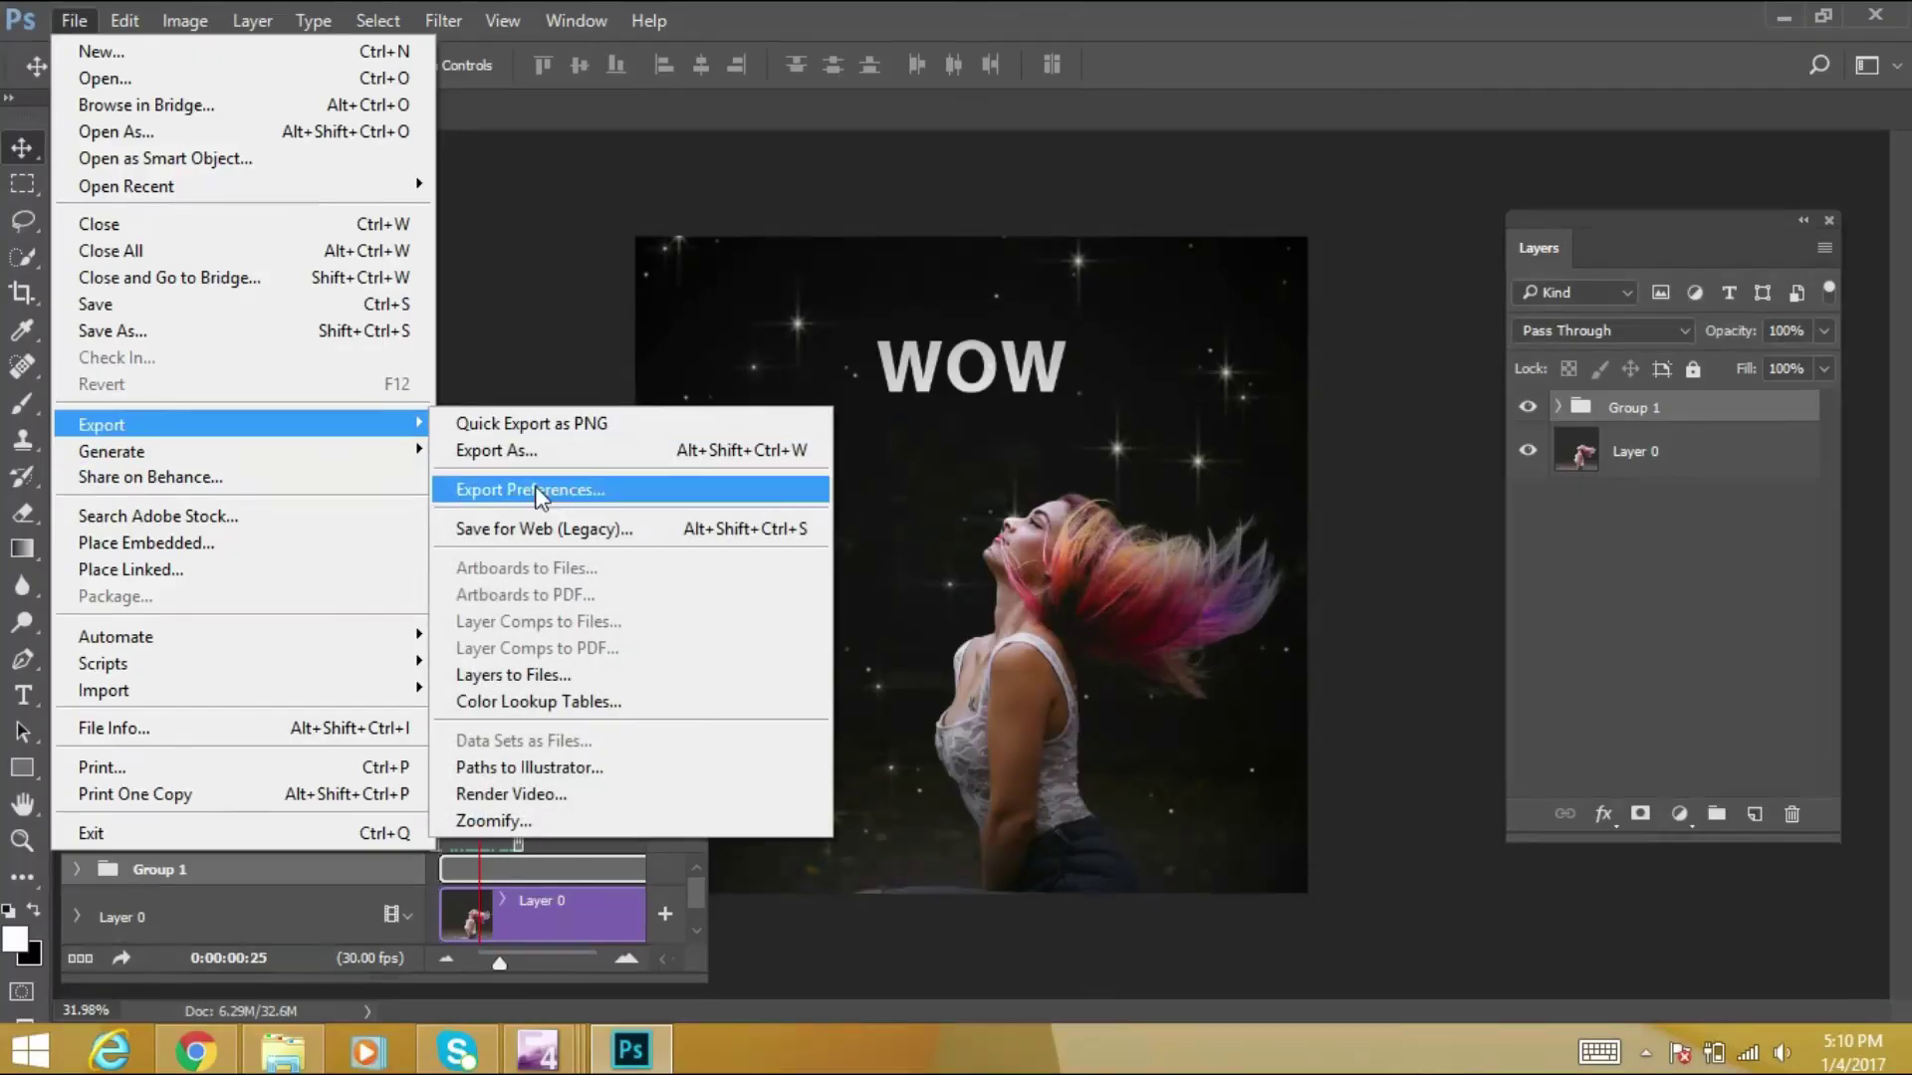
click(564, 529)
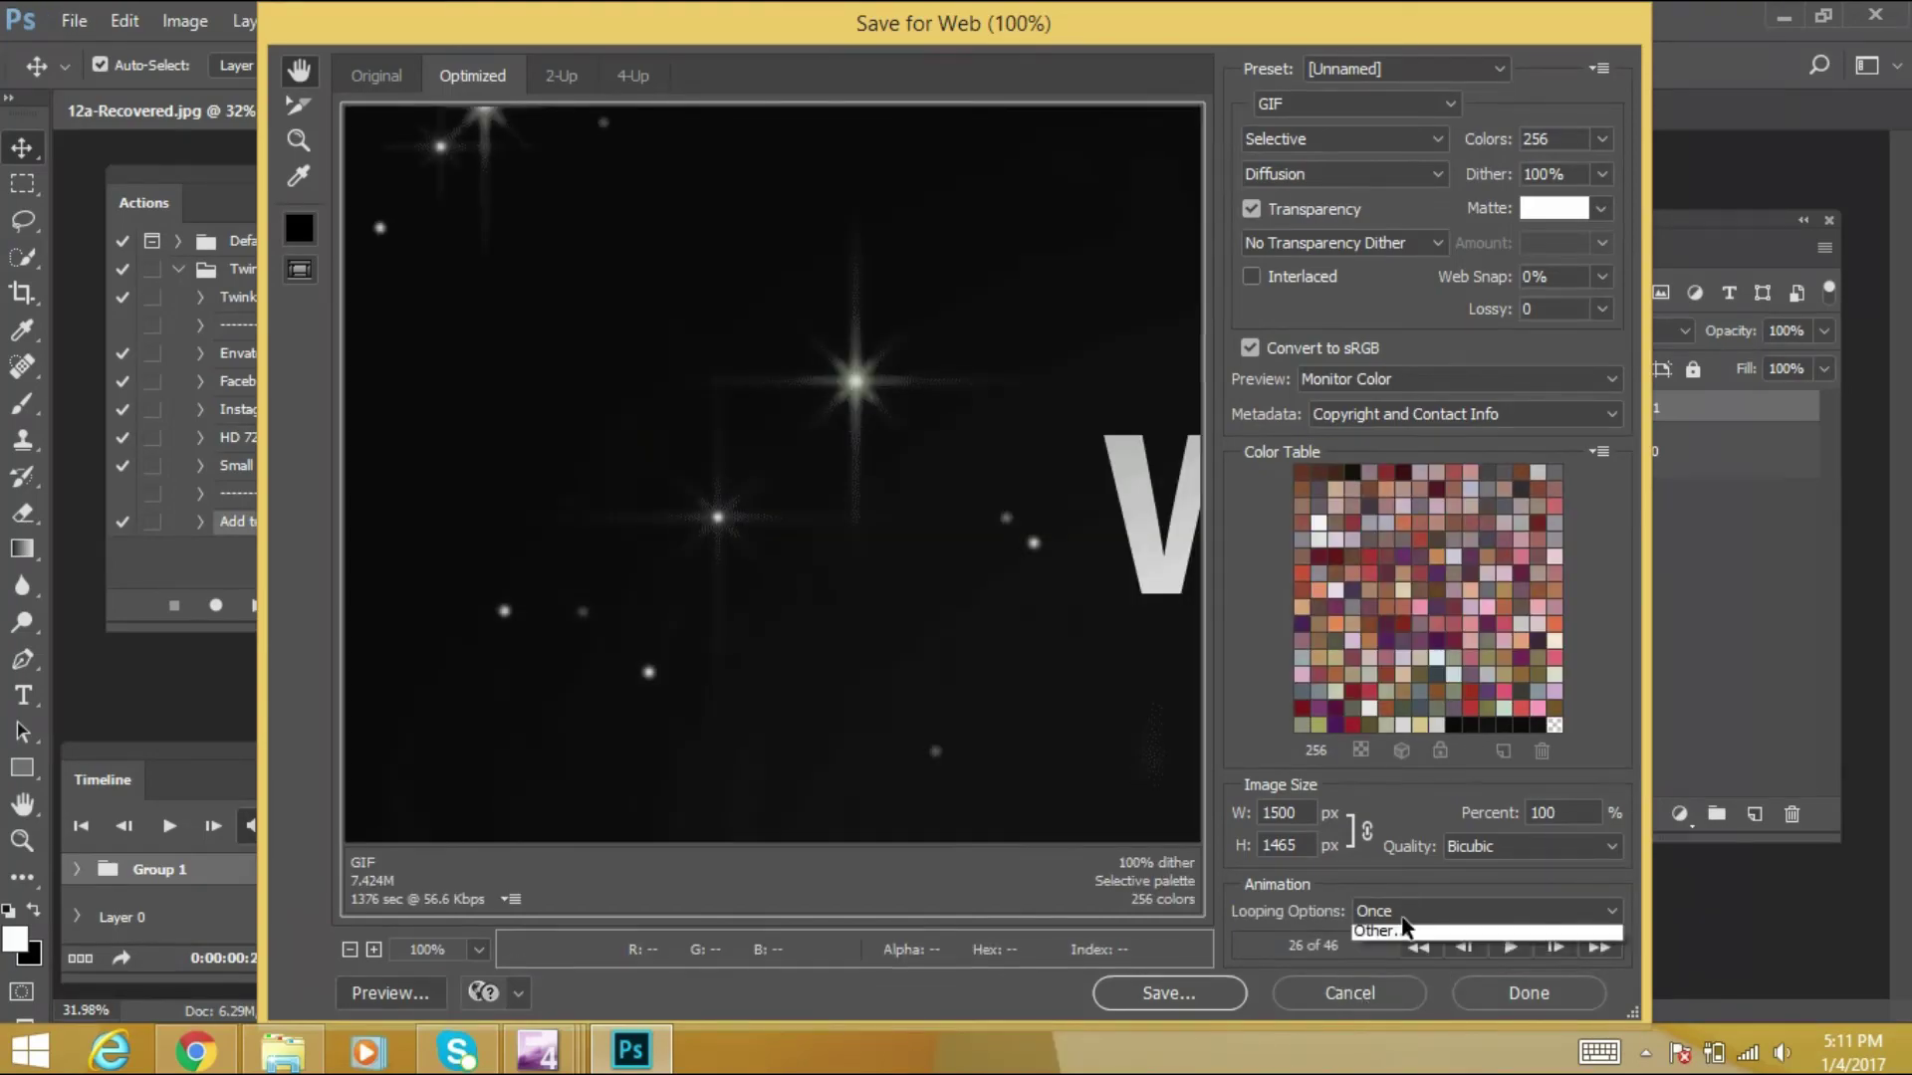
click(1402, 917)
click(1415, 958)
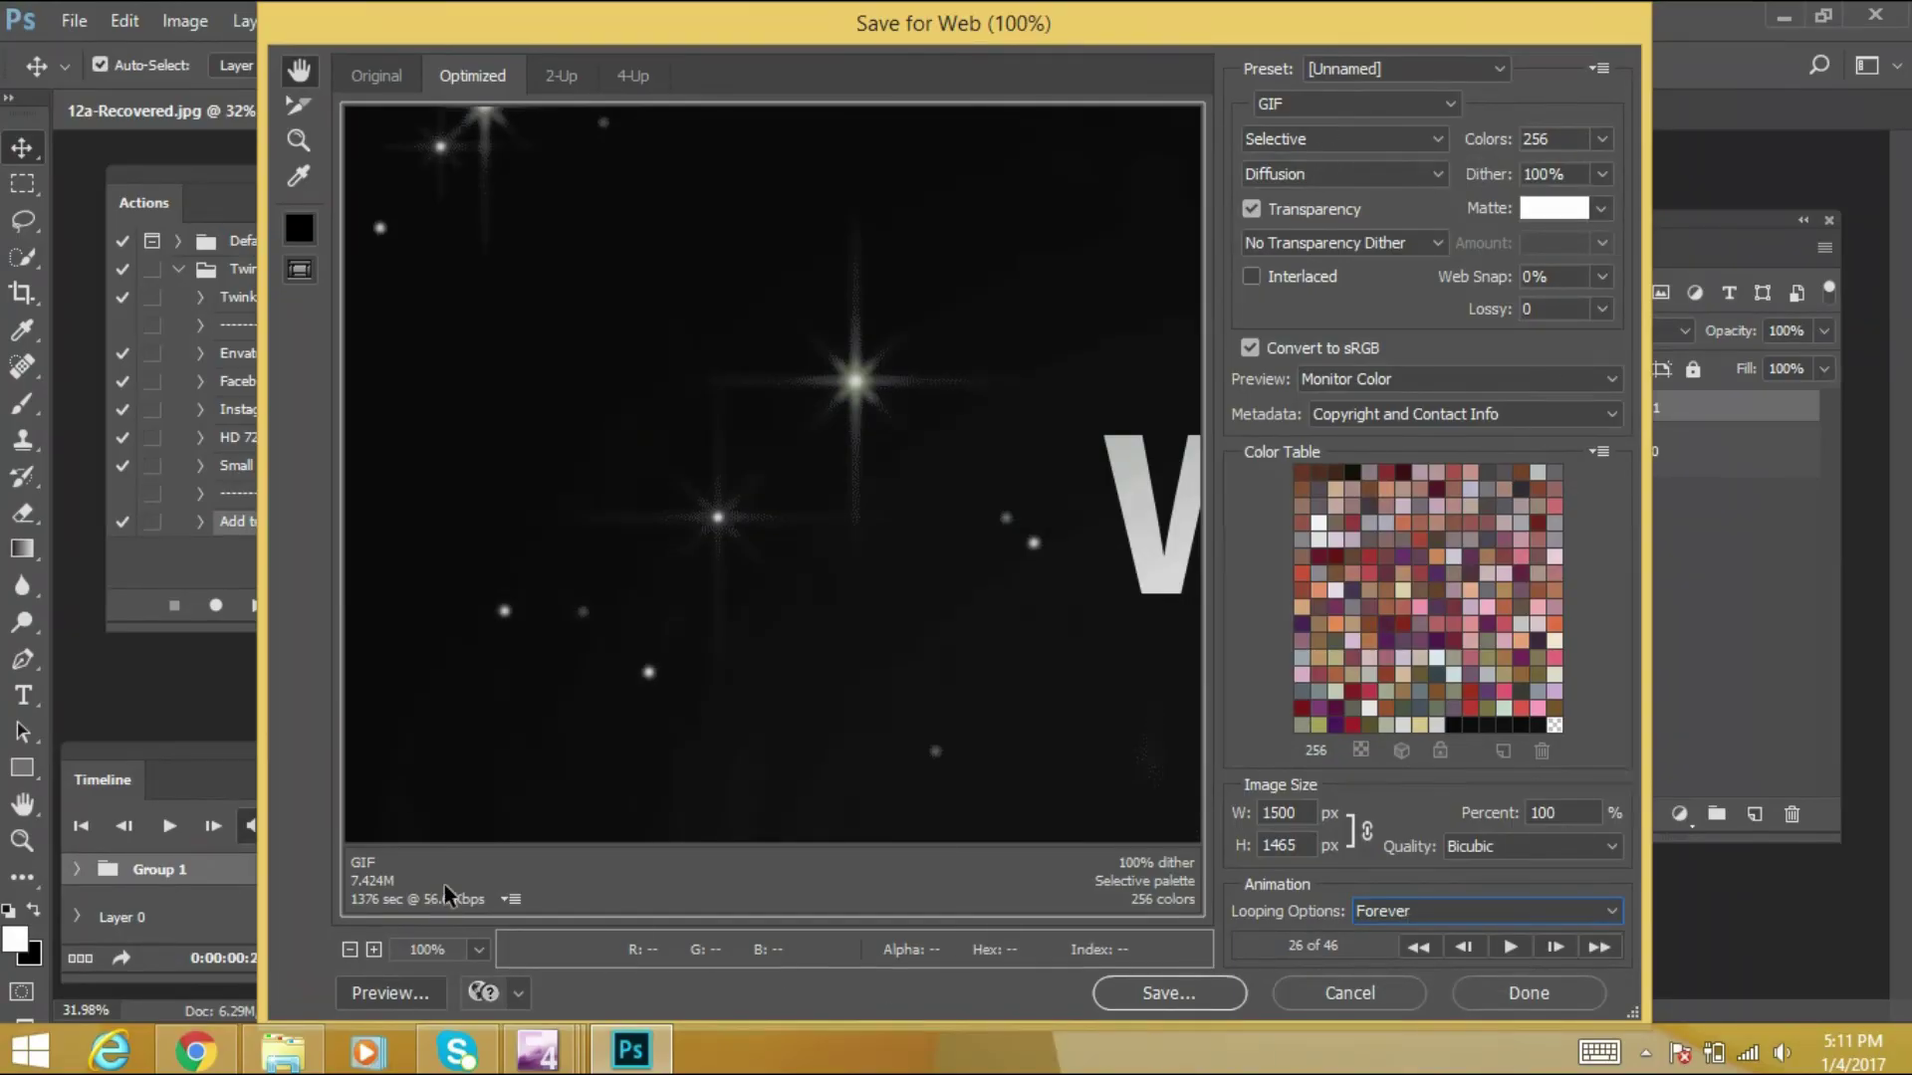
Save the looping GIF to the Desktop as Twinkle 2
click(1174, 992)
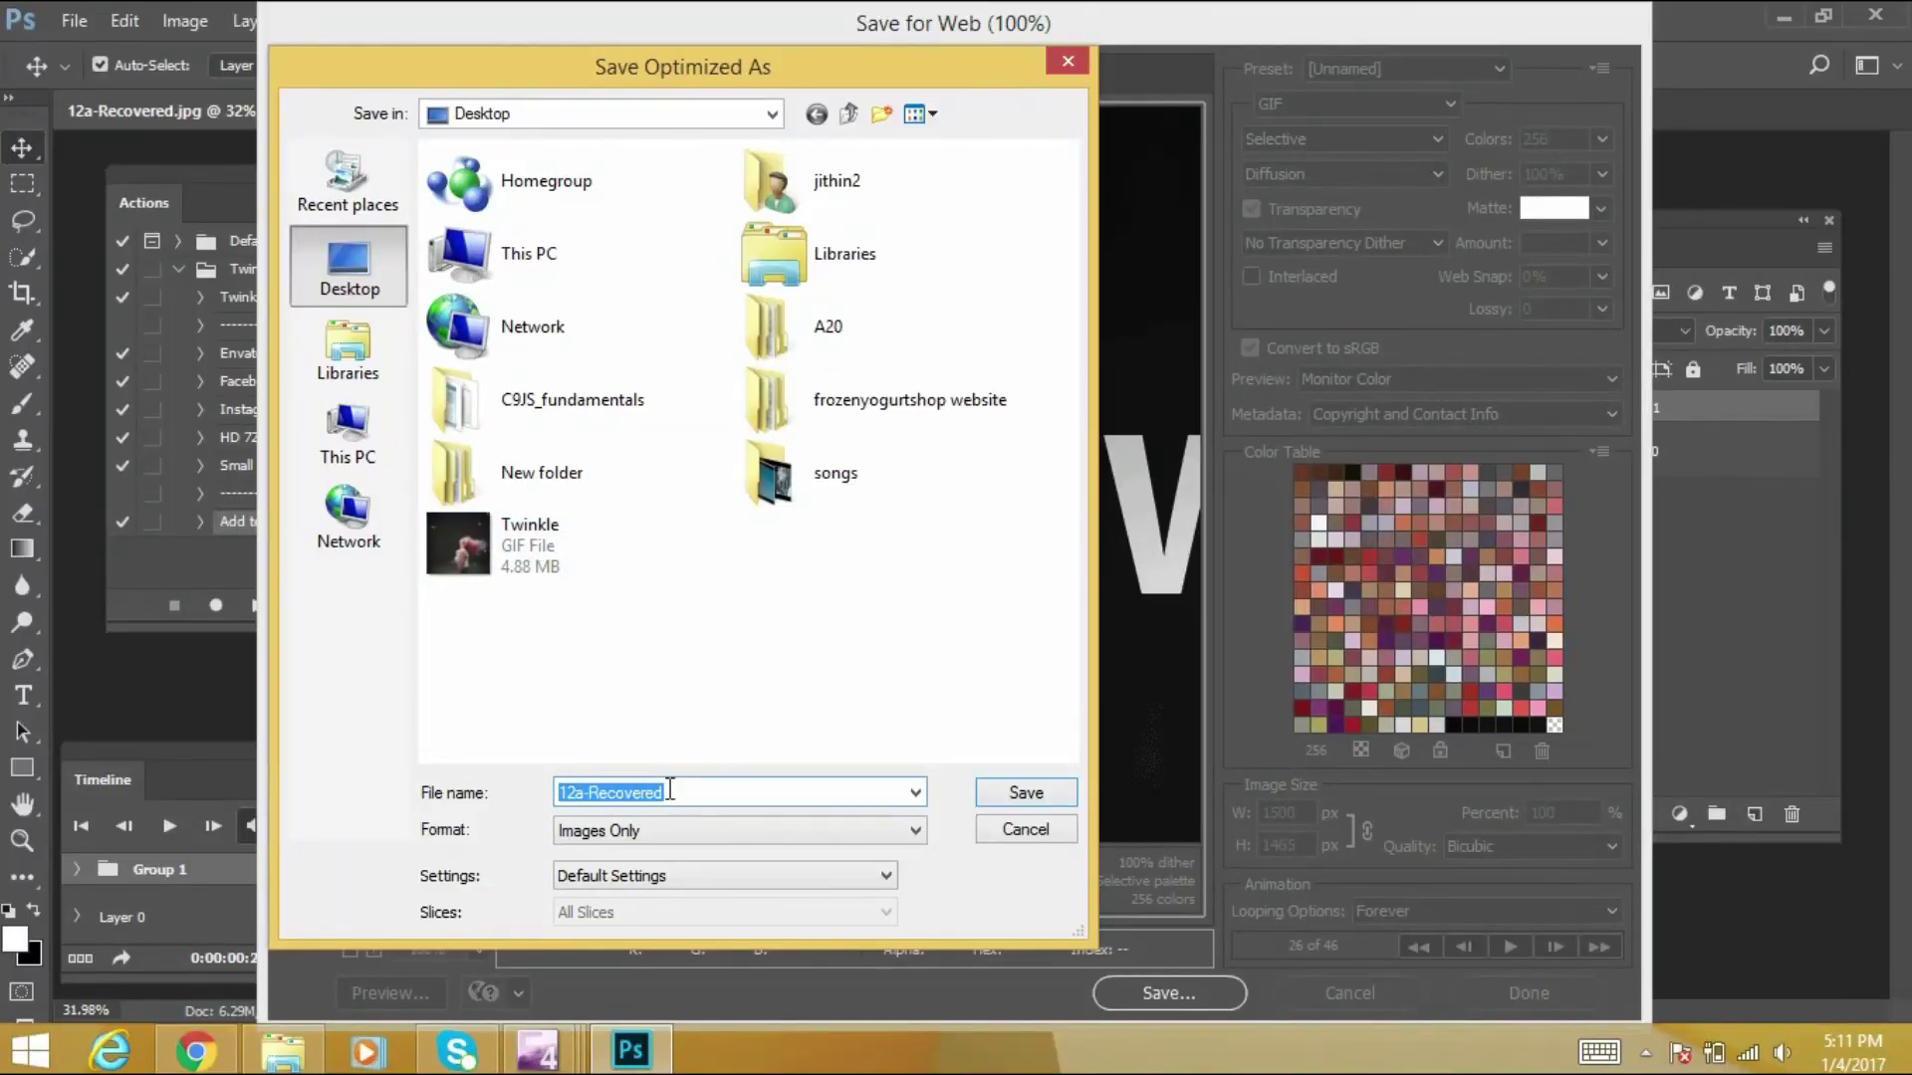
text(Twi)
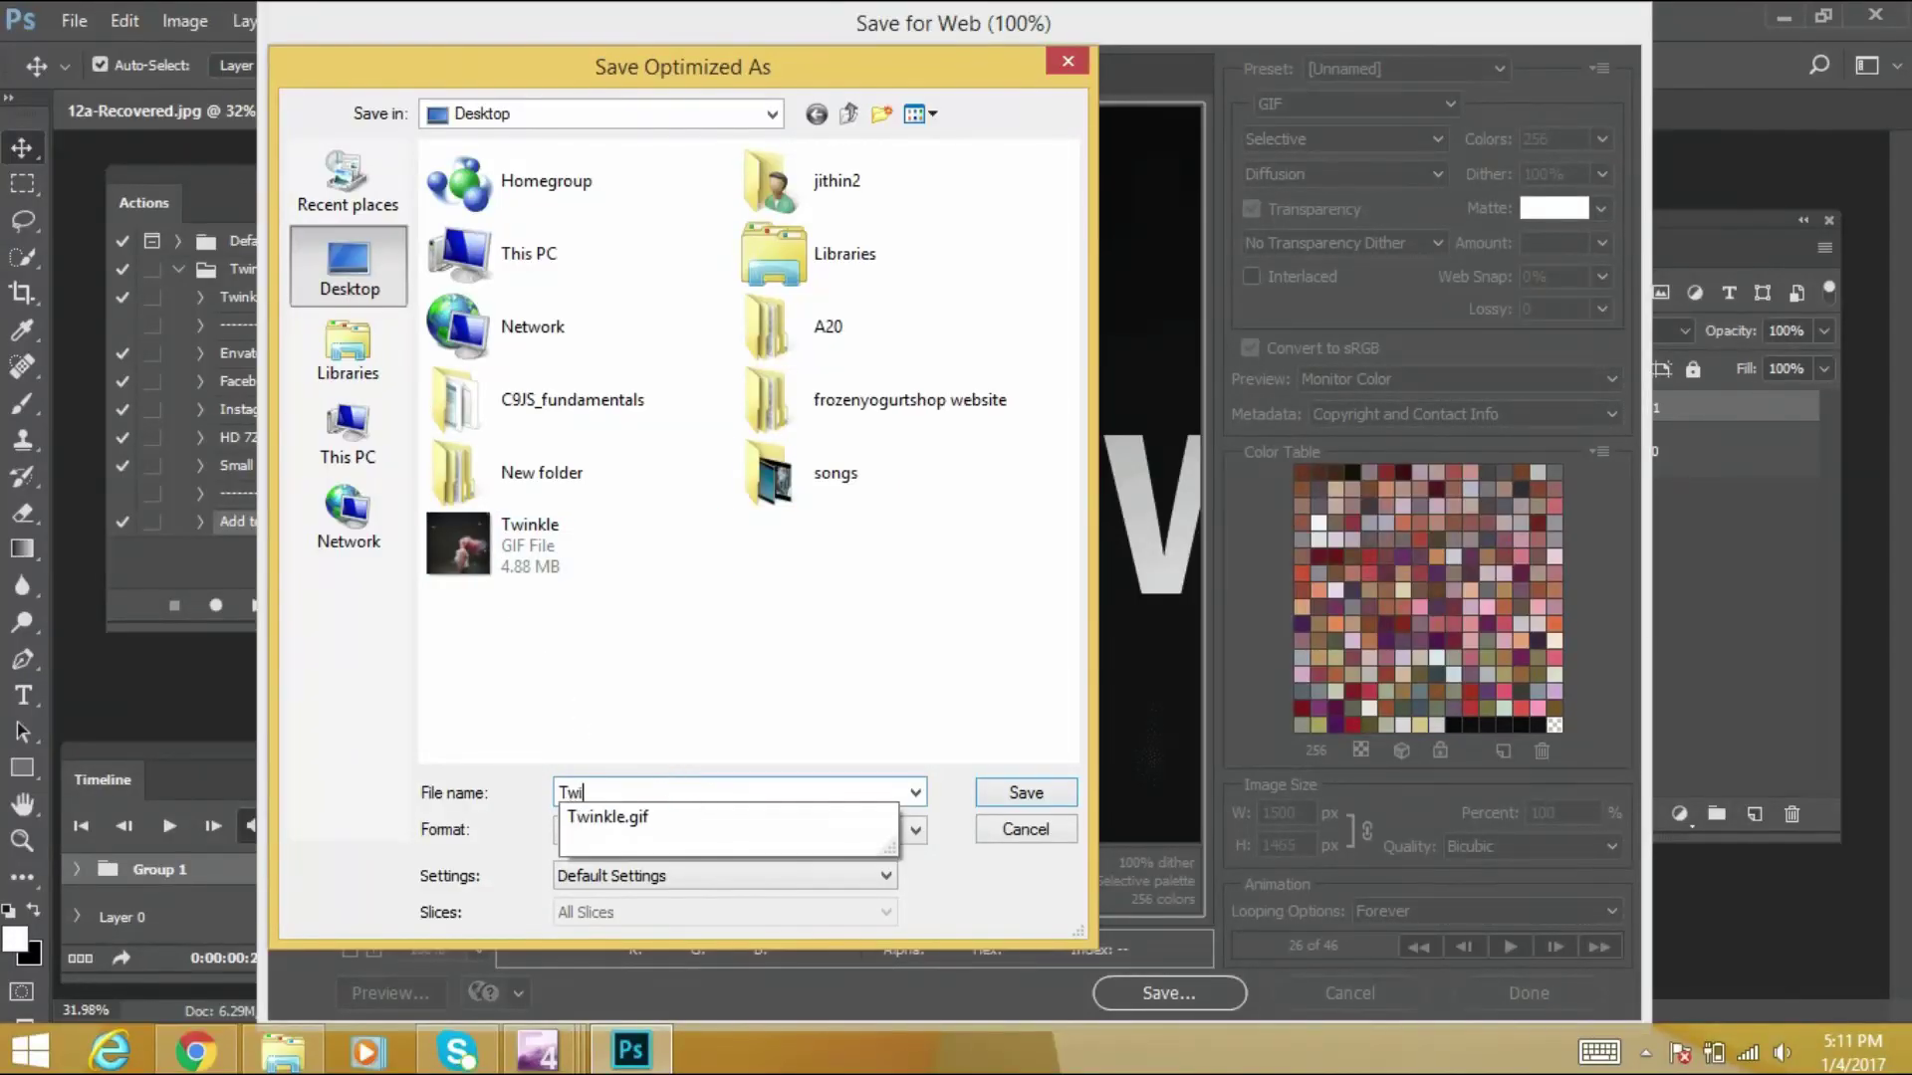
text(nkle 2)
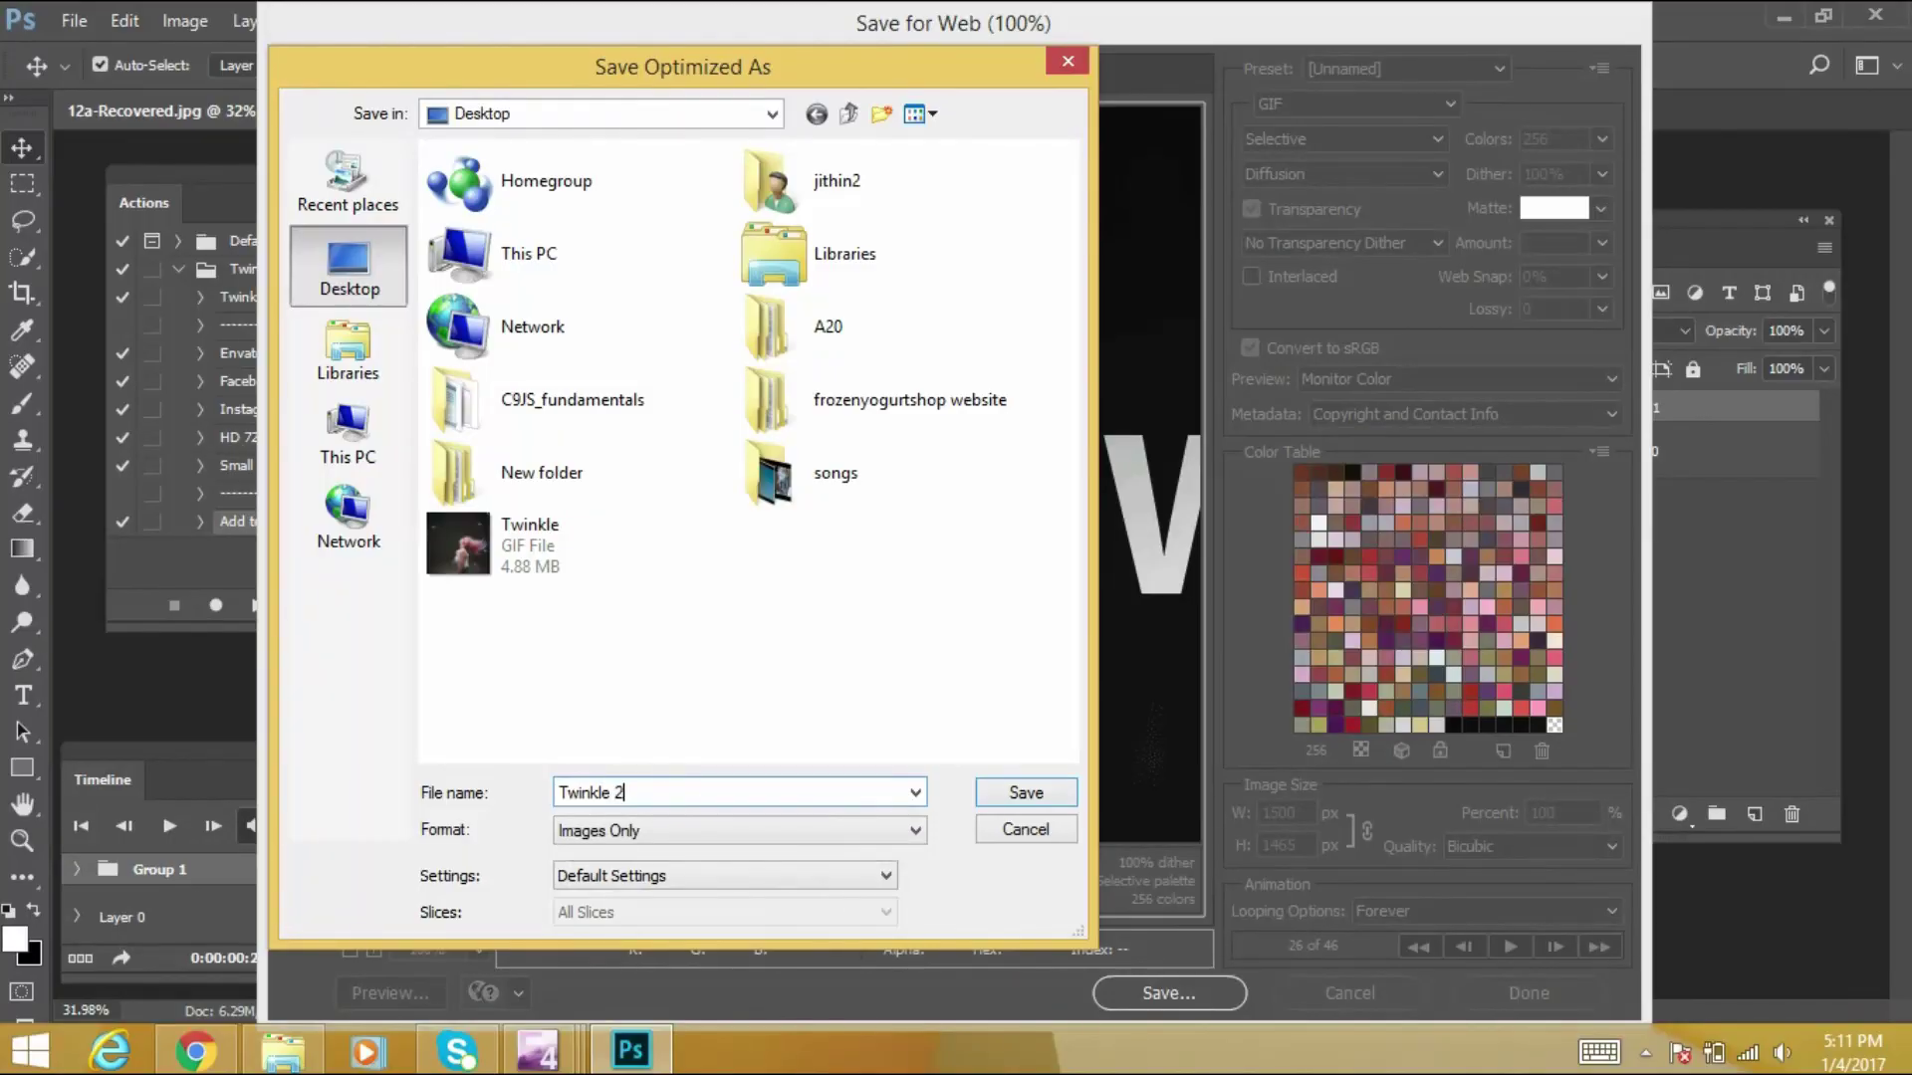
click(1029, 792)
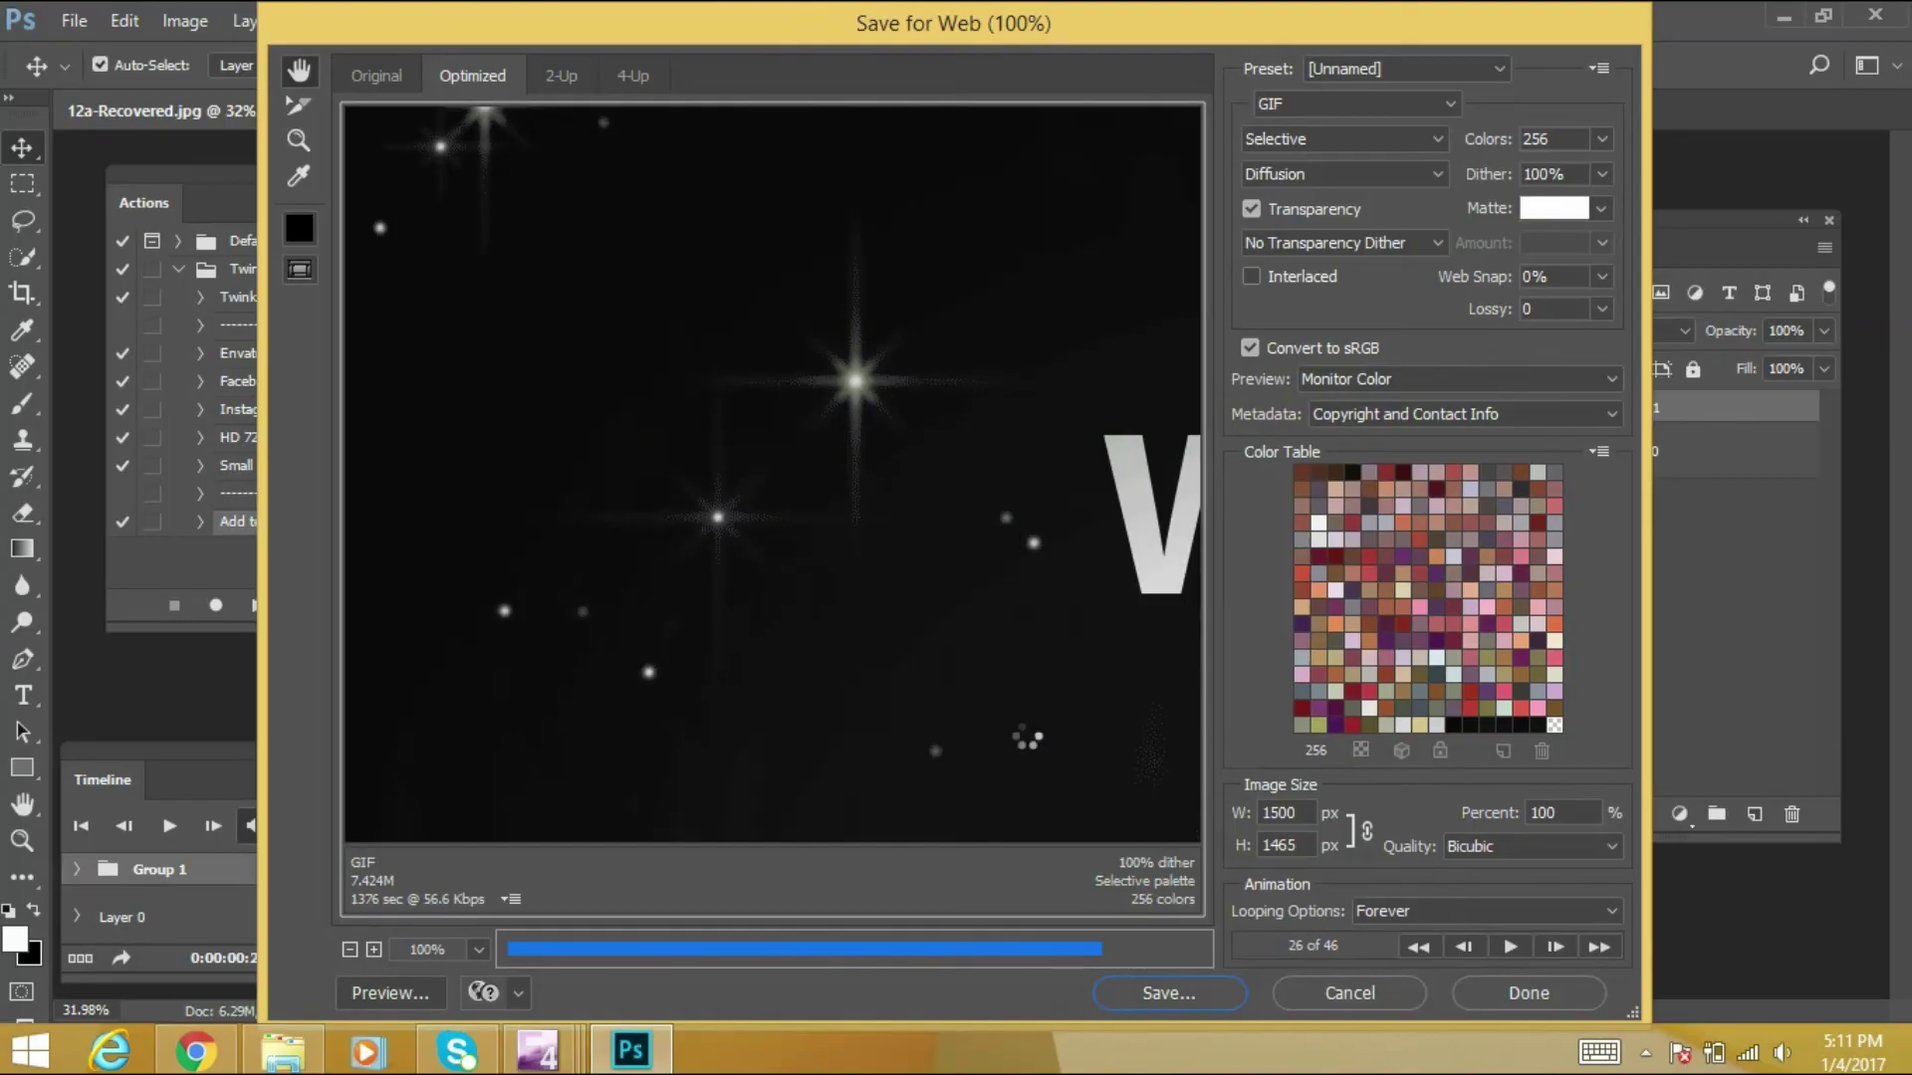
Show the desktop and open a new tab in Google Chrome
key(super+d)
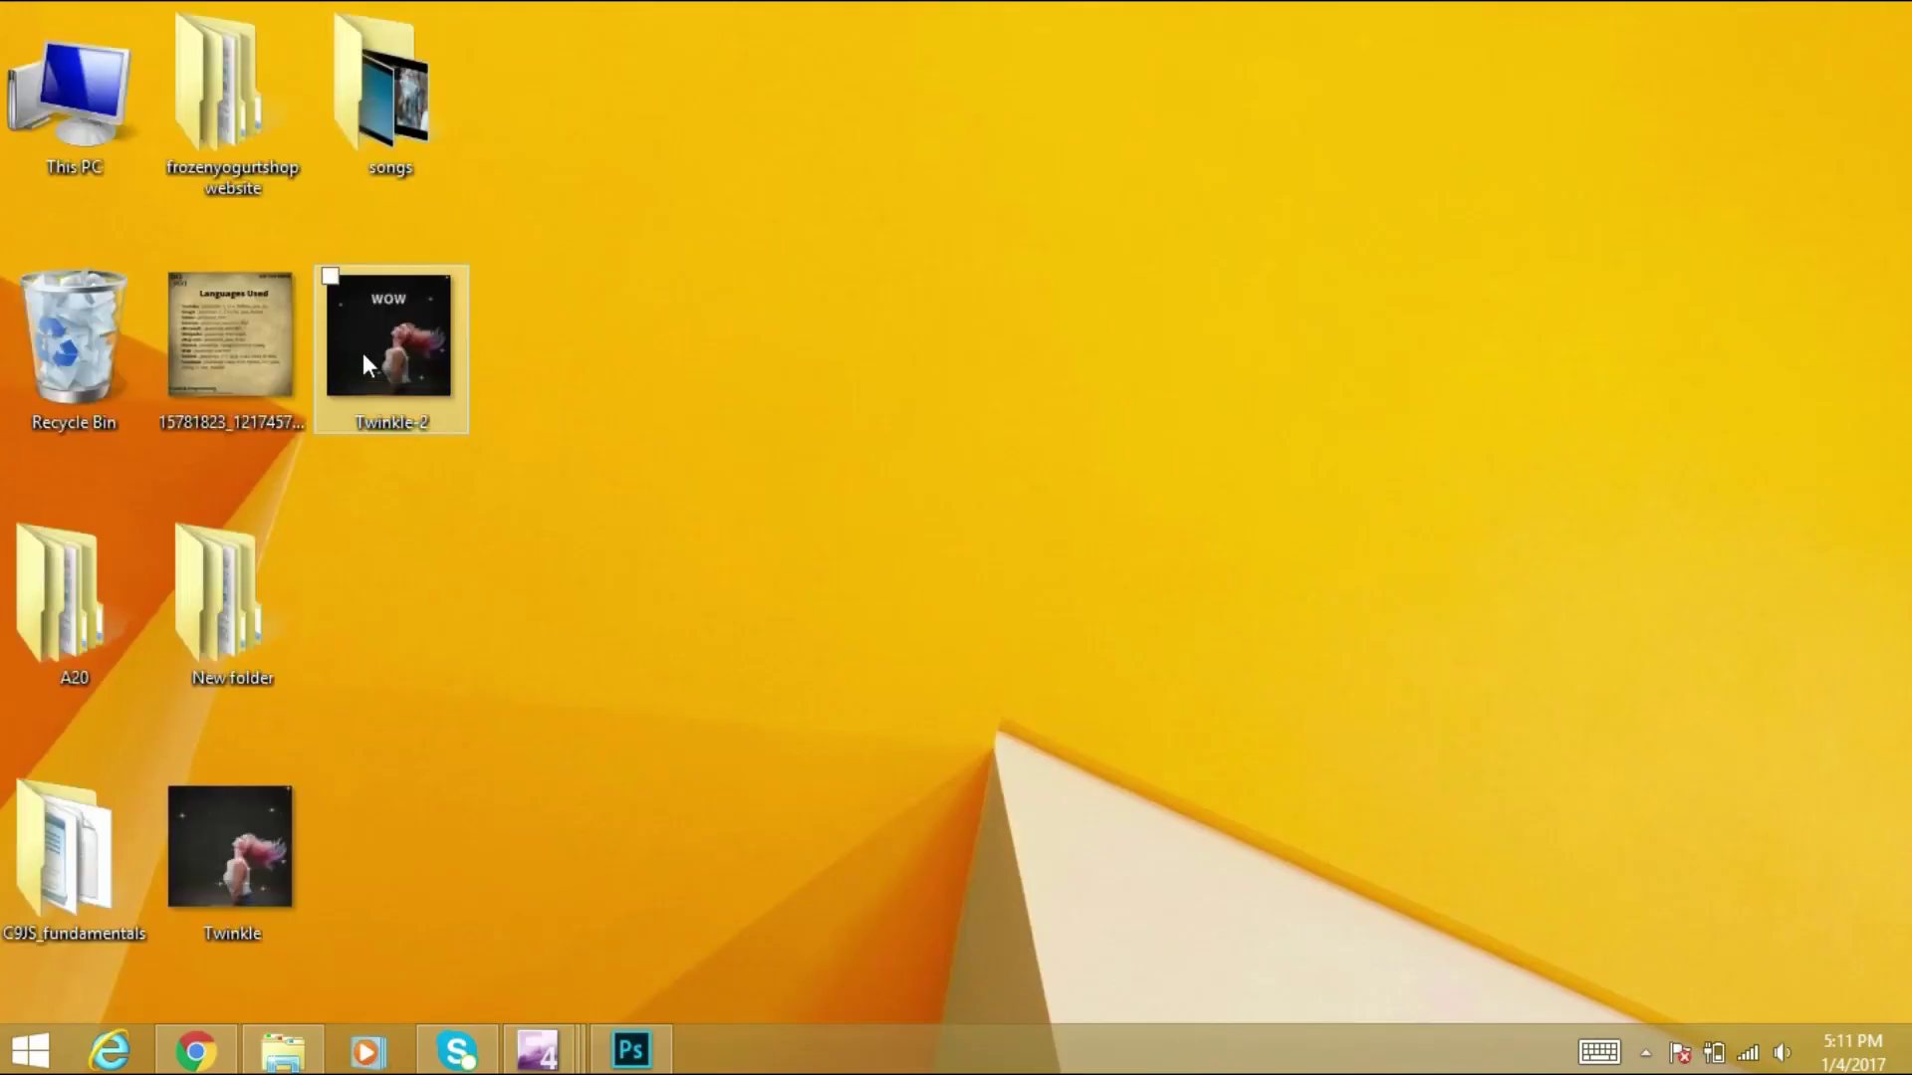
click(219, 1063)
click(315, 28)
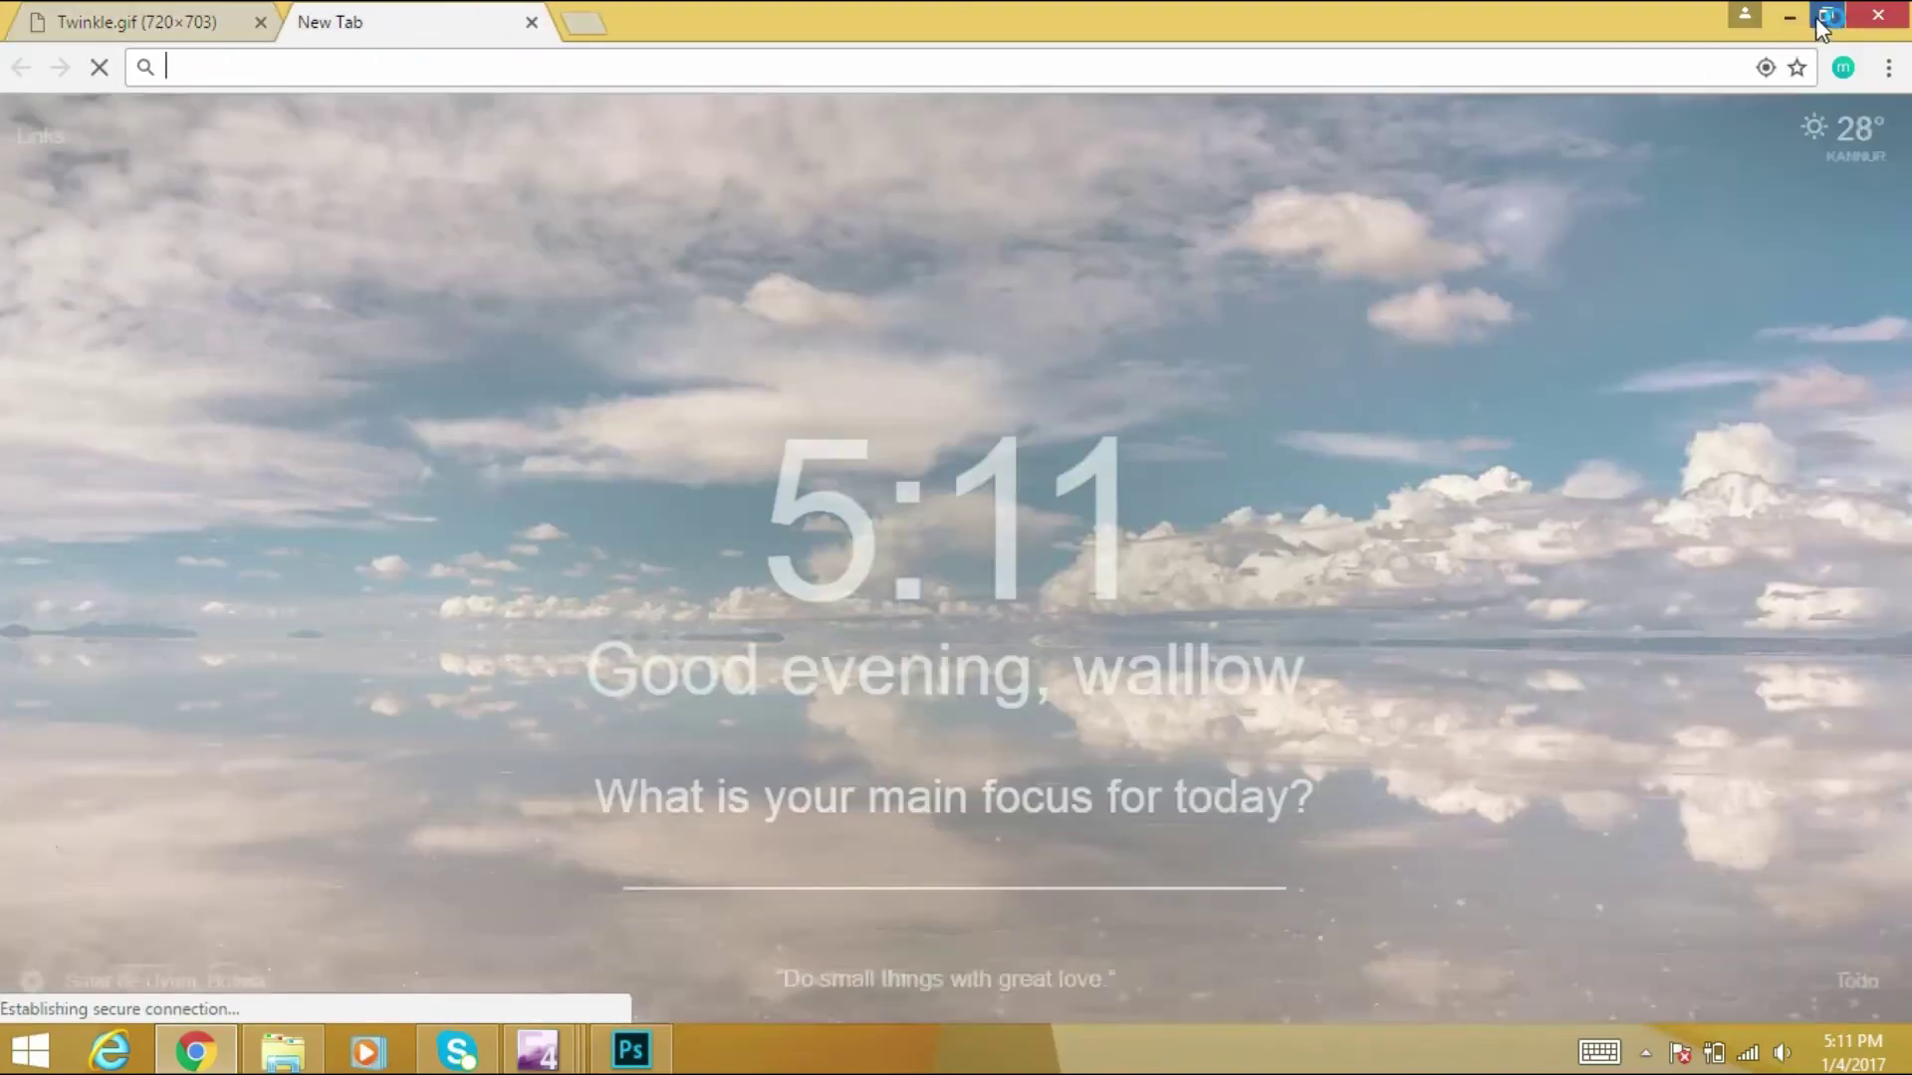
Restore the Chrome window and drop Twinkle-2.gif onto it to view the animation
click(1825, 15)
drag(752, 117, 1370, 51)
drag(409, 309, 1017, 91)
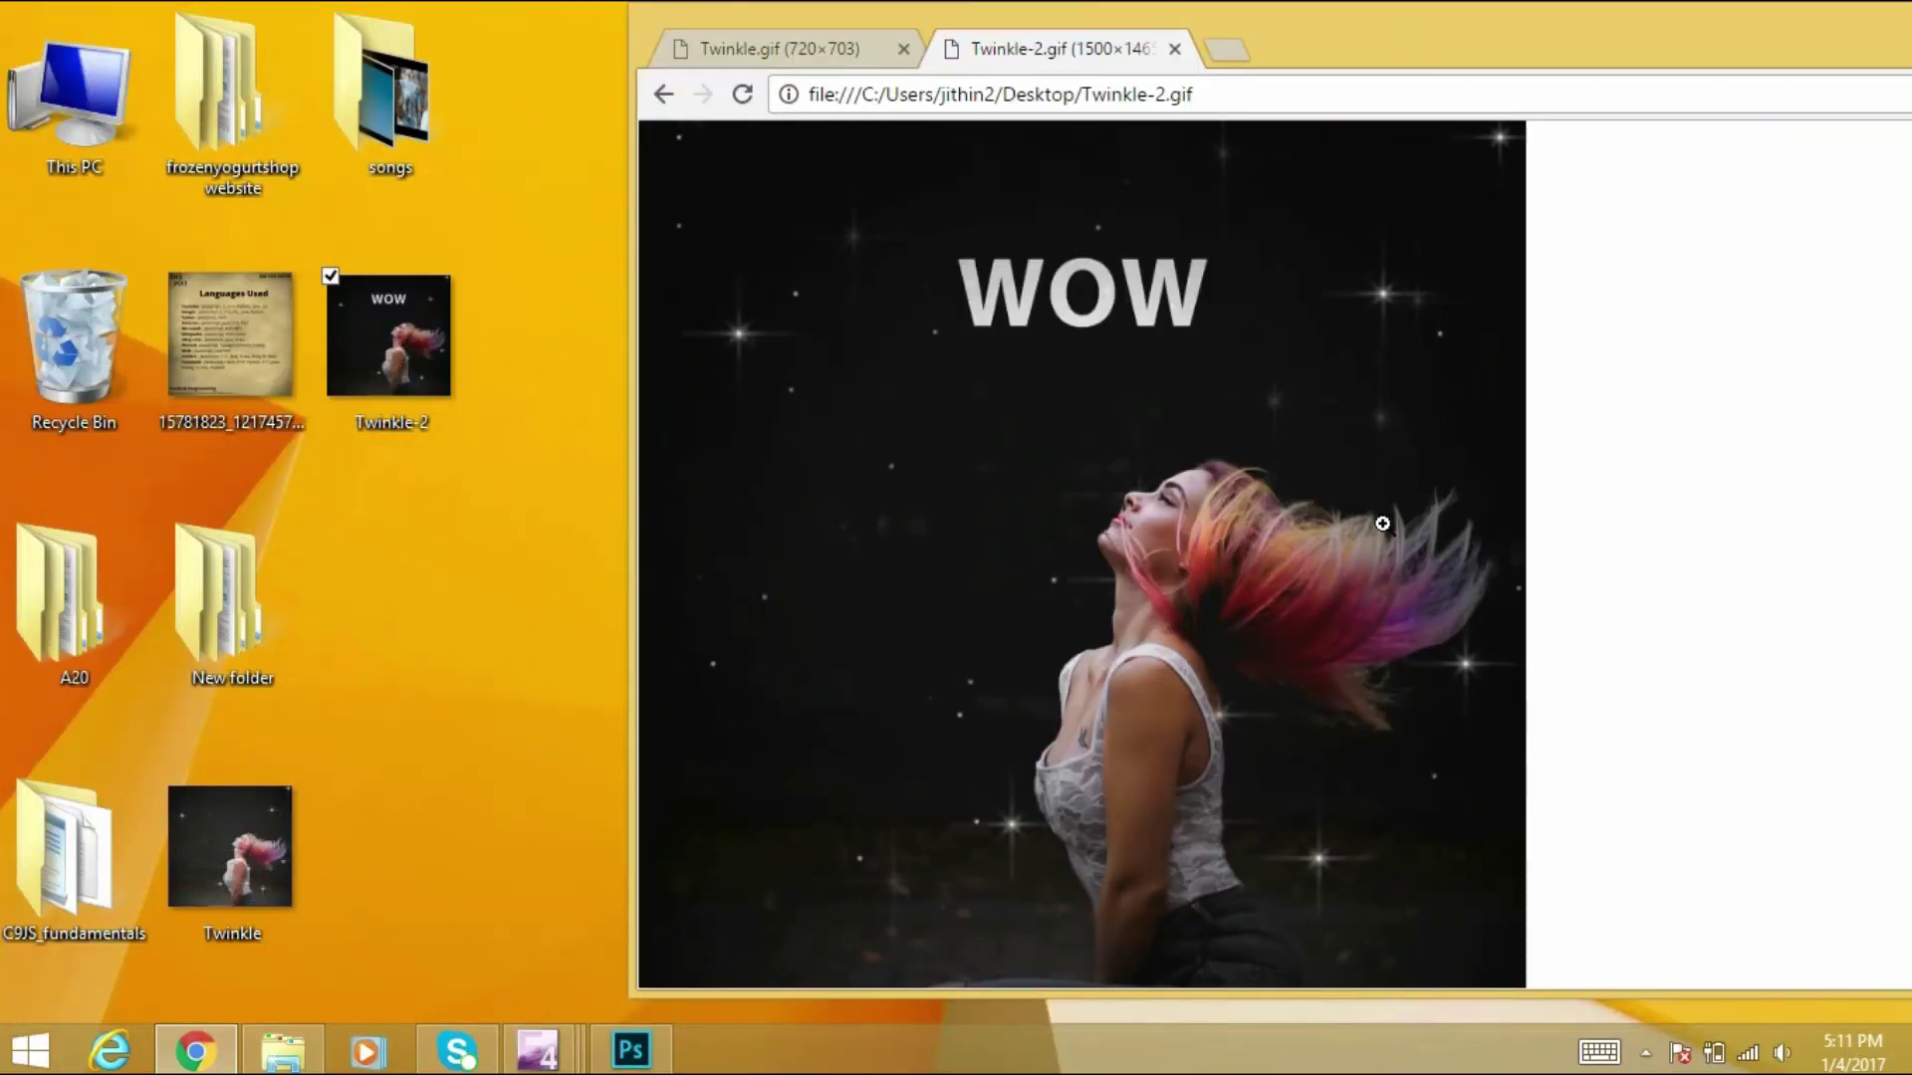